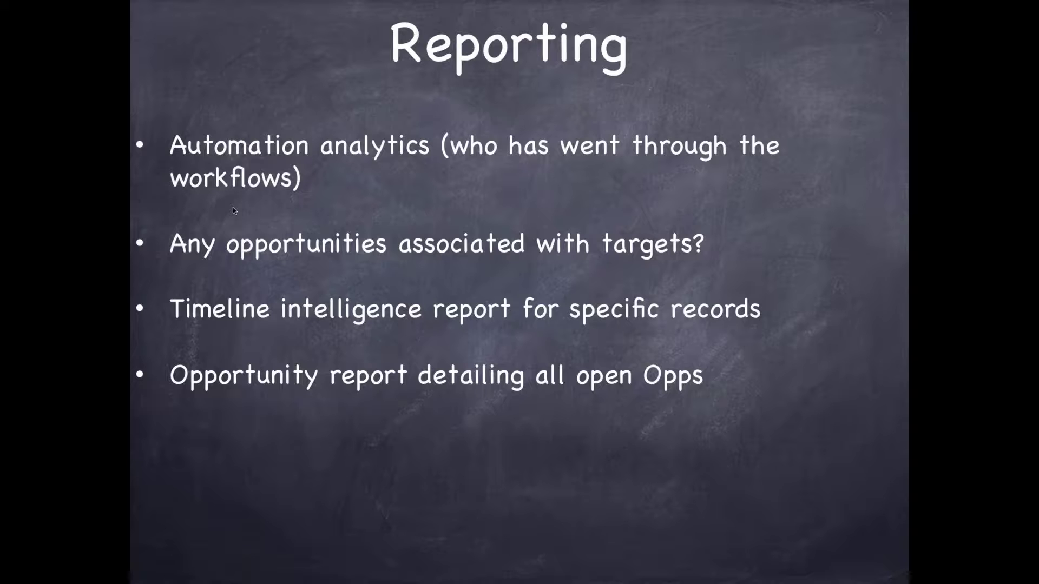
Switch to Chrome and close the Gmail inbox tab, agreeing to leave the page.
key("super+Tab")
key("super+Tab")
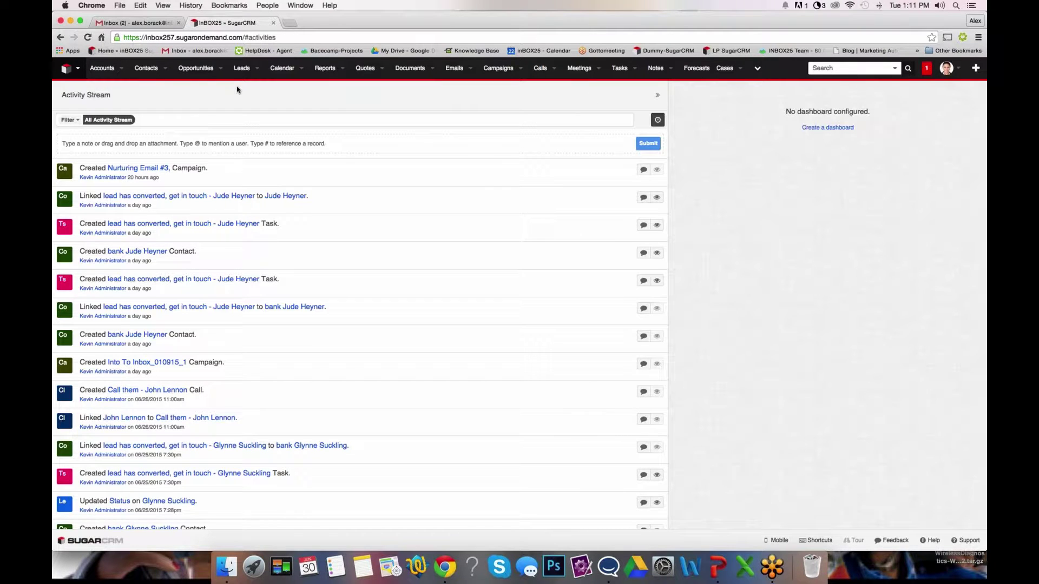
left_click(138, 23)
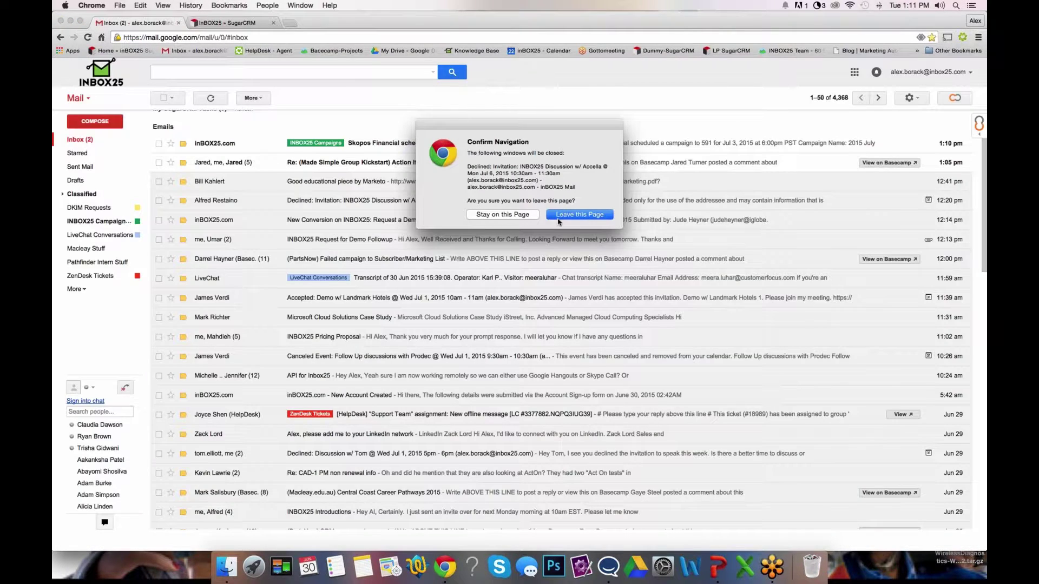
left_click(557, 217)
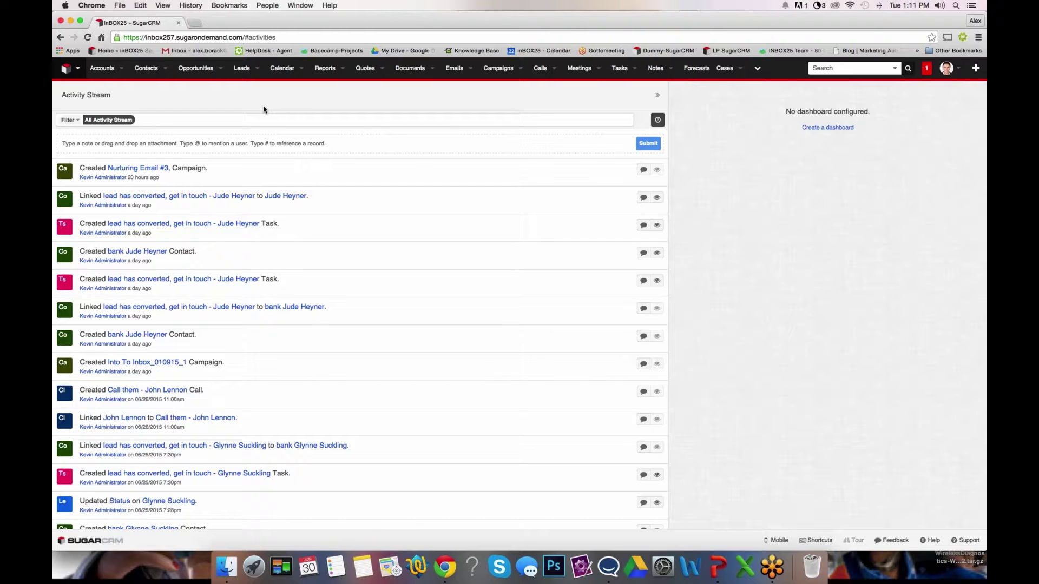
Look through the Opportunities, Quotes and Calls options and open the recent call record named Test.
left_click(220, 71)
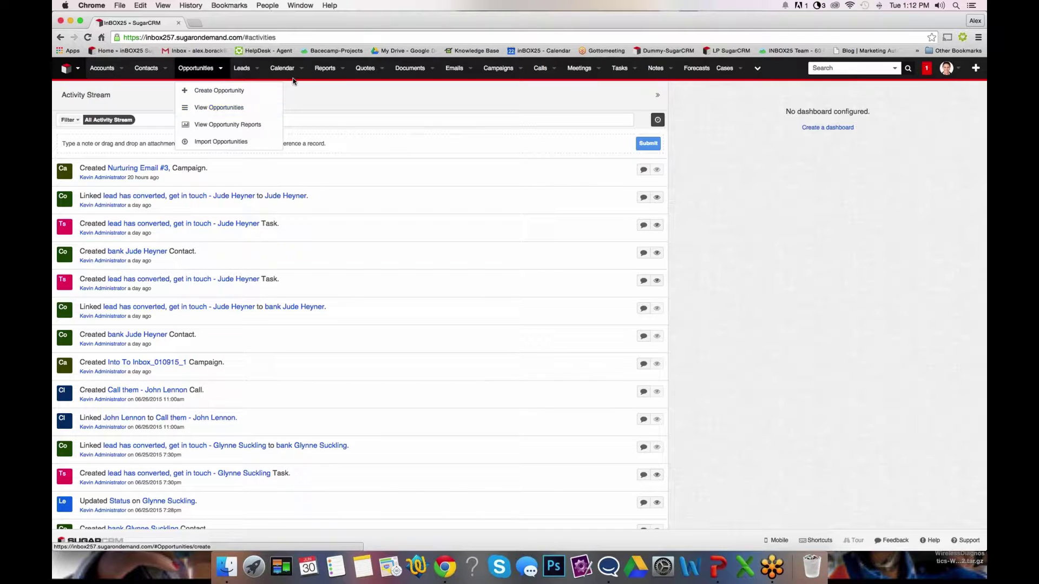
left_click(381, 72)
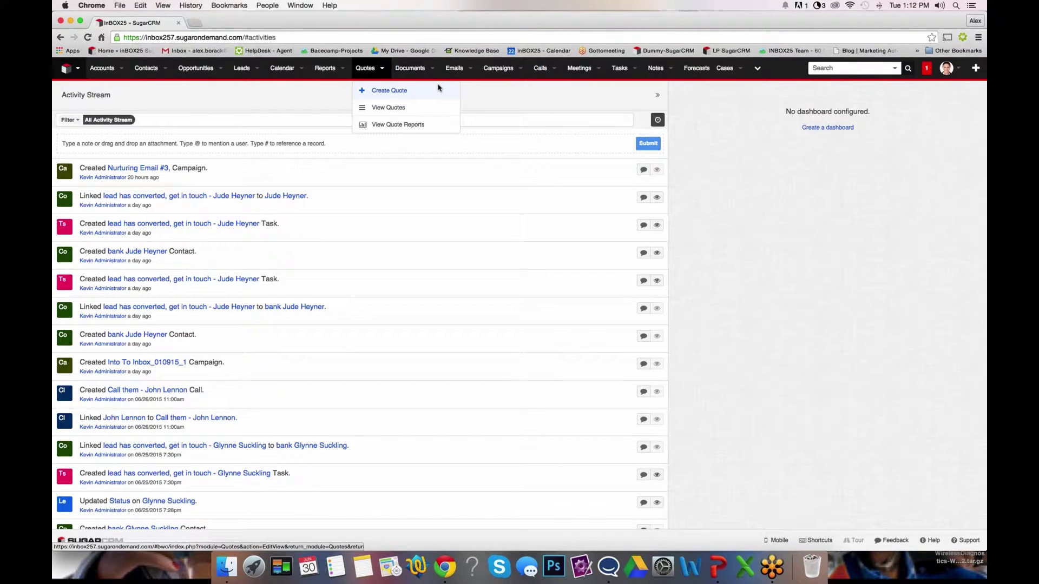
left_click(554, 70)
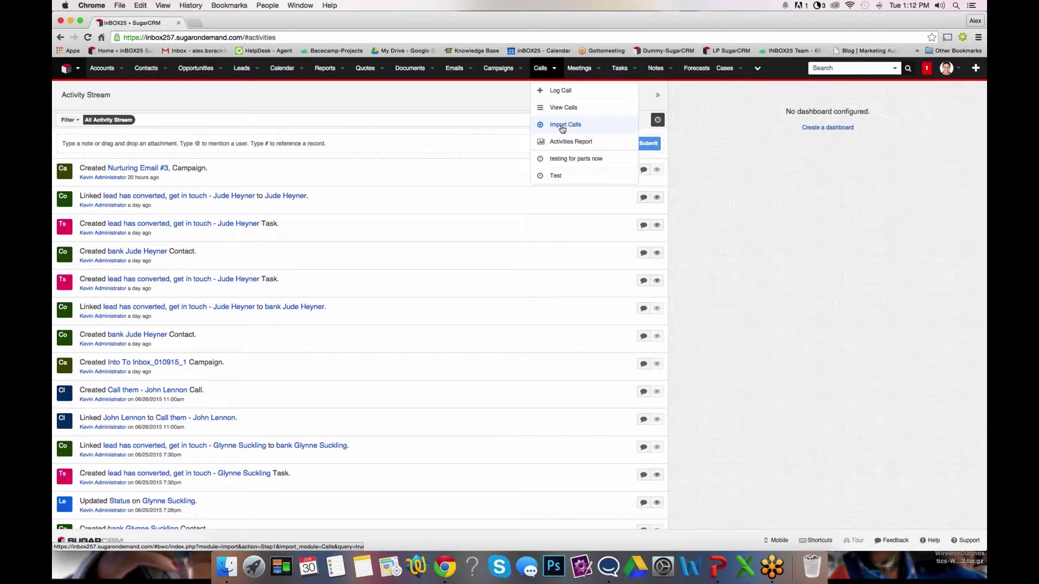
left_click(555, 177)
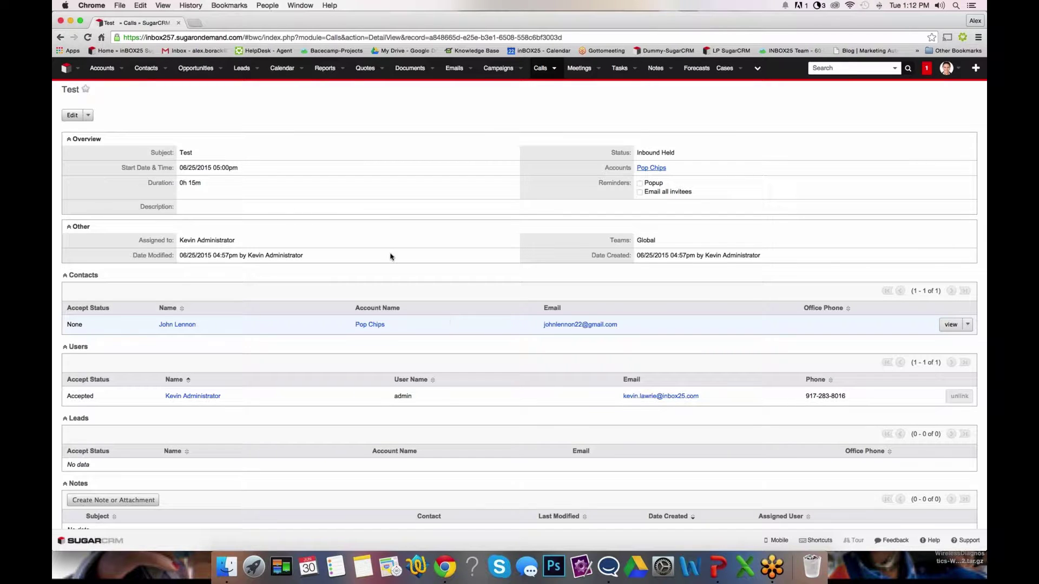
left_click(595, 71)
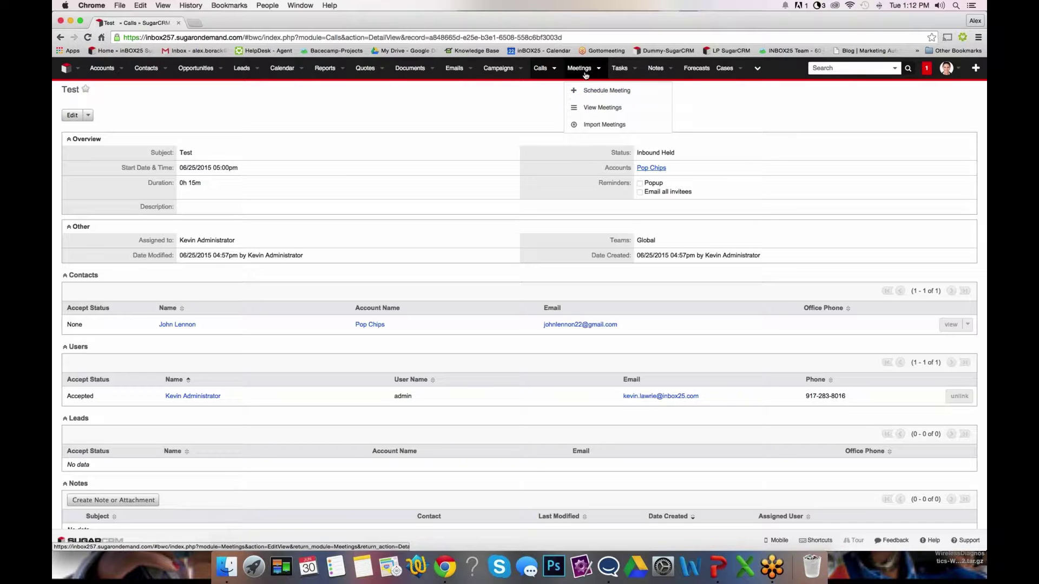
left_click(631, 69)
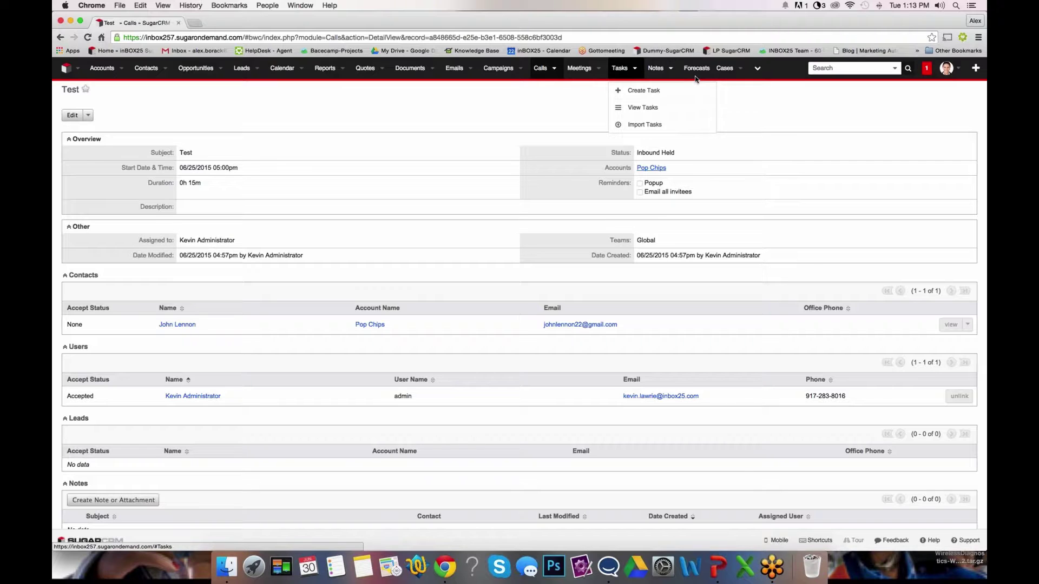
left_click(739, 70)
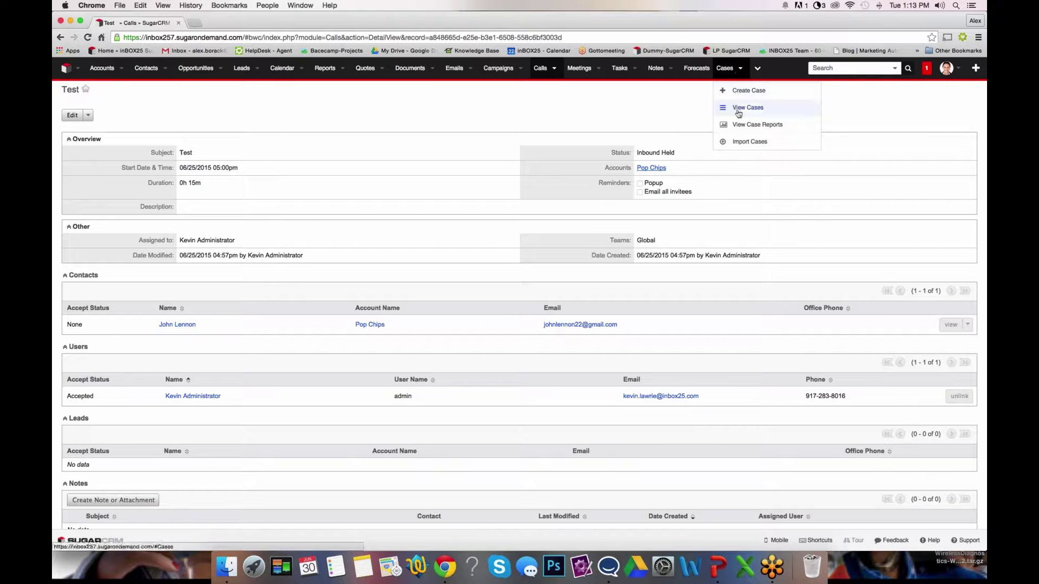
left_click(757, 71)
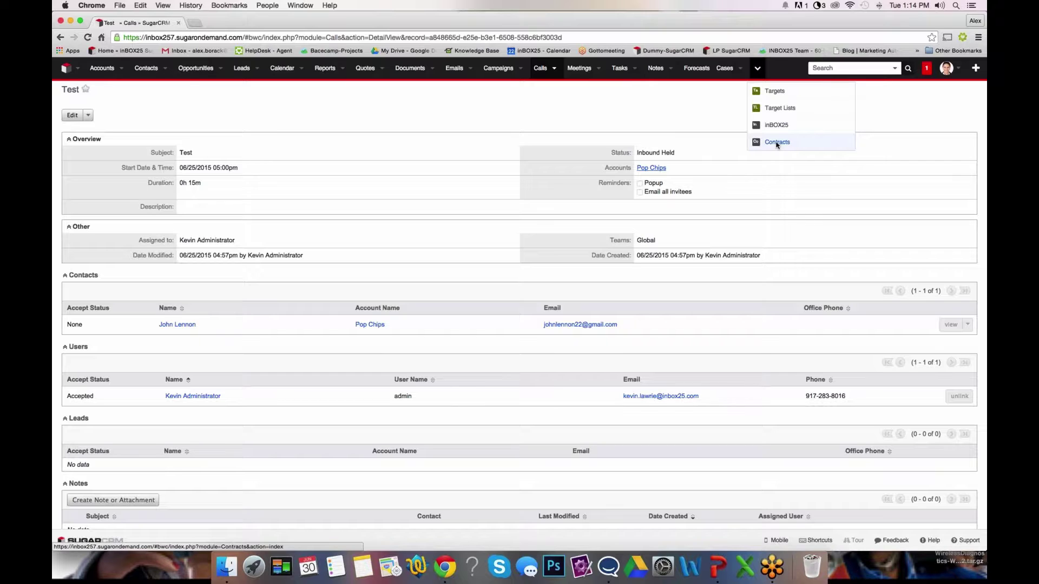
left_click(611, 111)
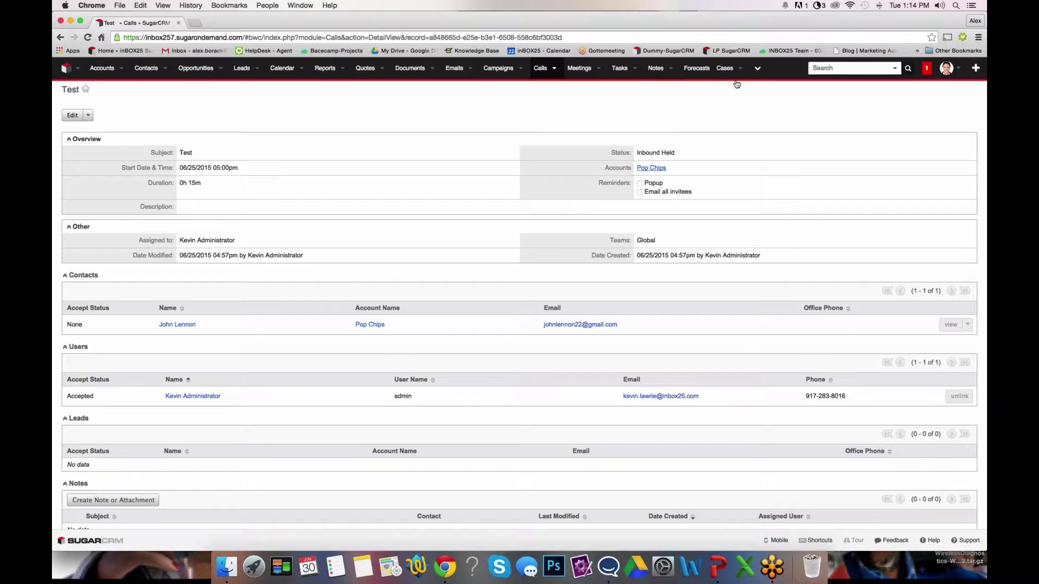
Open the inBOX25 module's Automated Campaigns list and view the targets of the campaign "Call Not Held, assign to Closer".
left_click(758, 68)
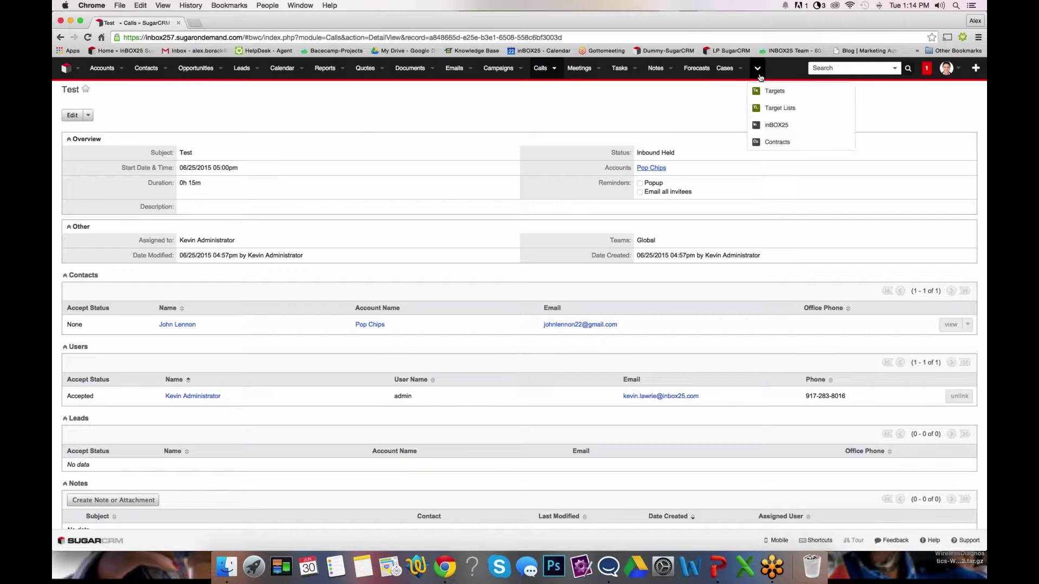
left_click(774, 126)
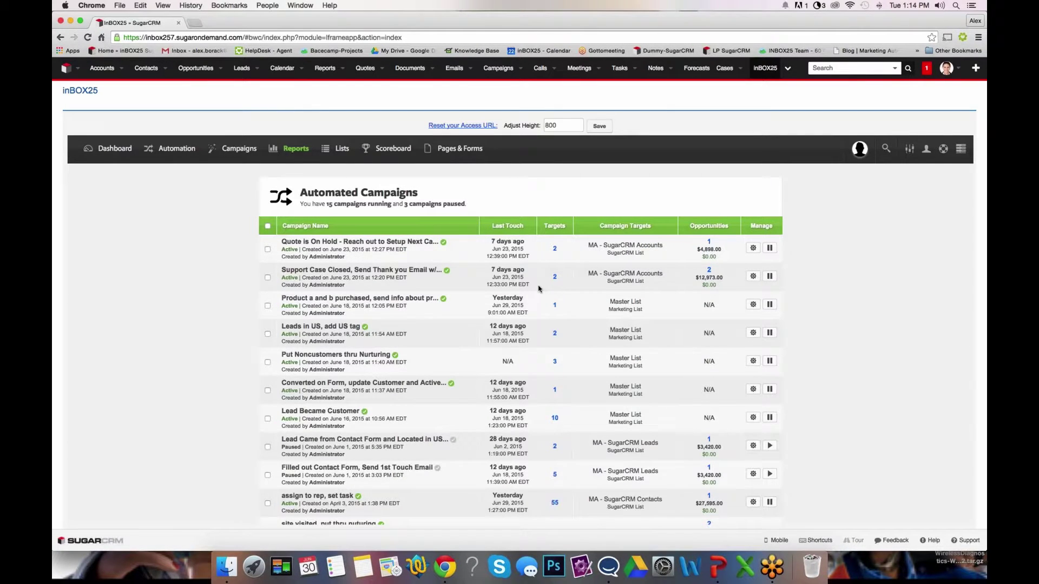
scroll(538, 289, "down", 1)
scroll(538, 289, "down", 3)
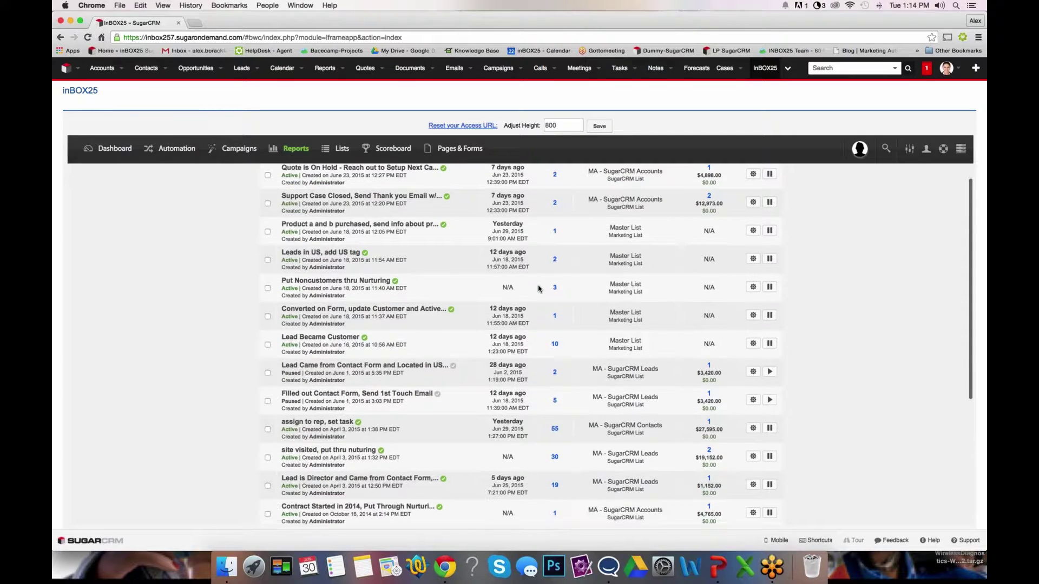
scroll(539, 288, "down", 3)
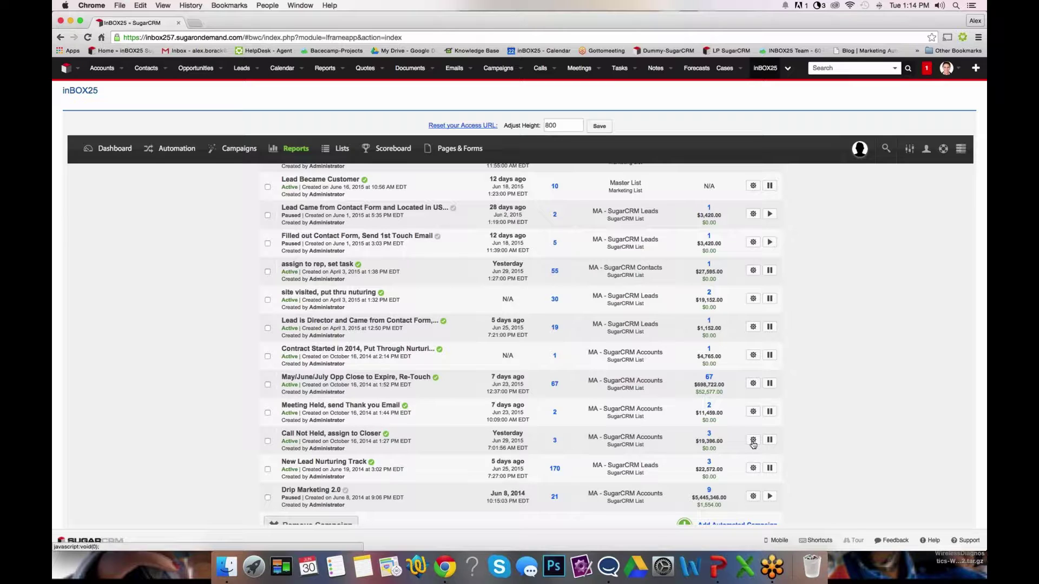
left_click(554, 441)
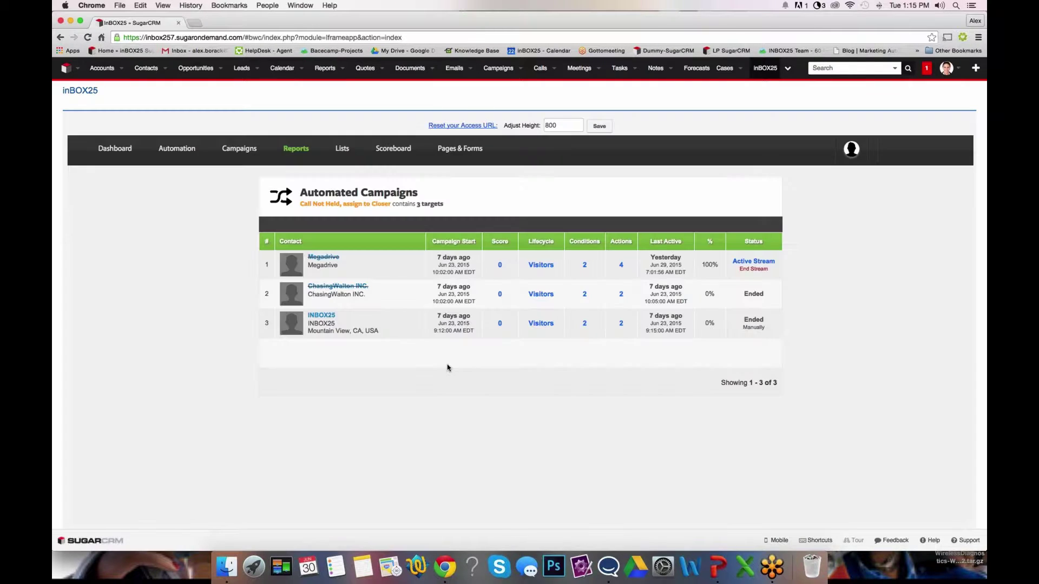
Return to the Automated Campaigns list and open the "Call Not Held, assign to Closer" automation for editing.
left_click(164, 149)
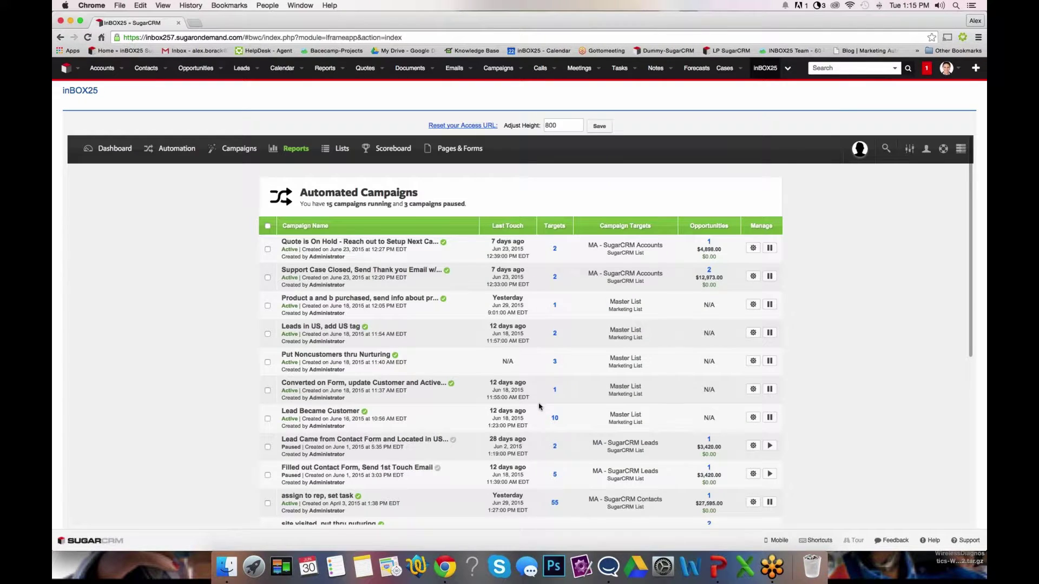
scroll(538, 407, "down", 10)
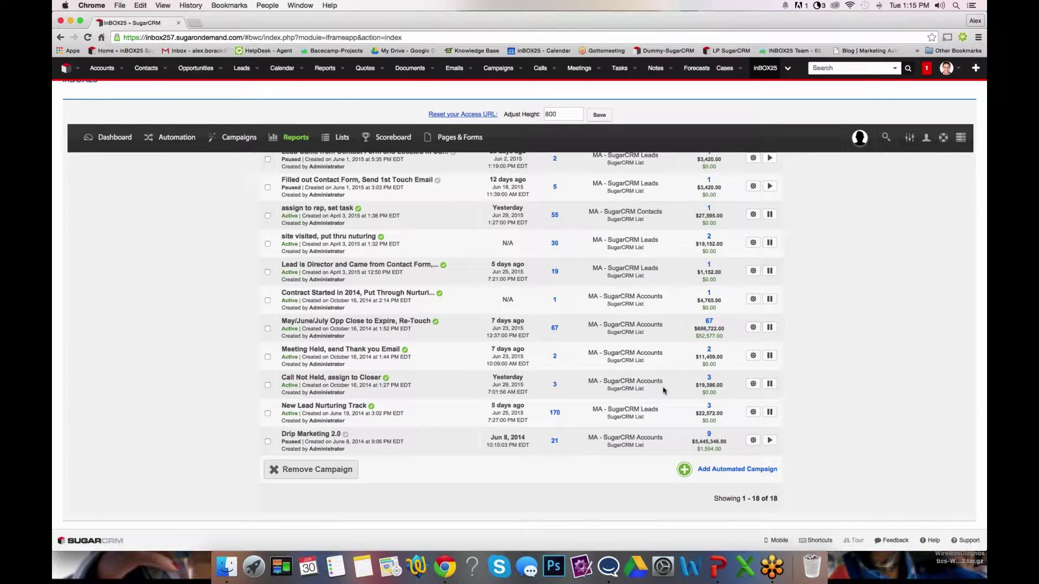
left_click_drag(697, 385, 725, 384)
left_click(704, 385)
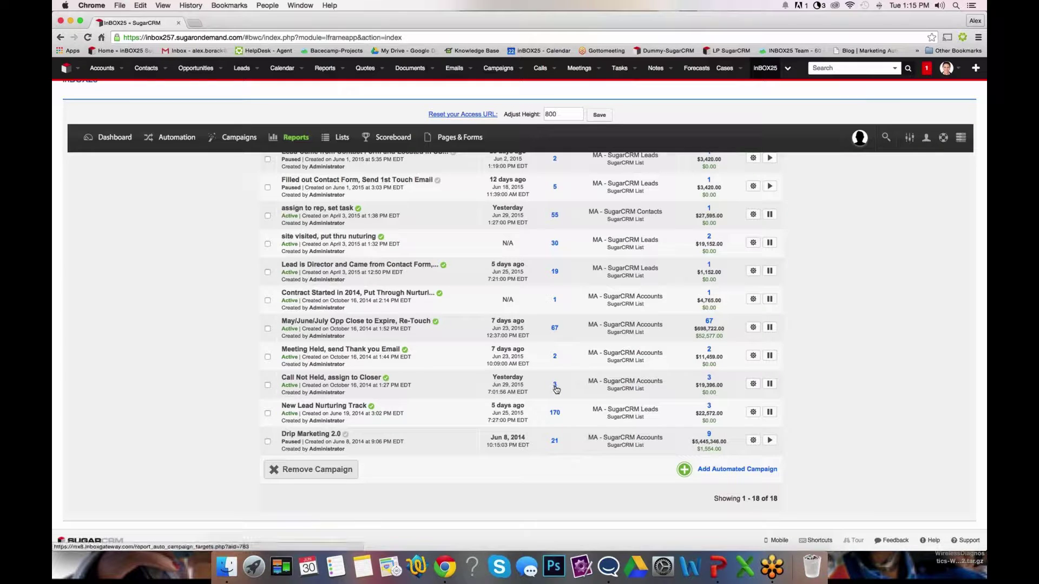
left_click(751, 385)
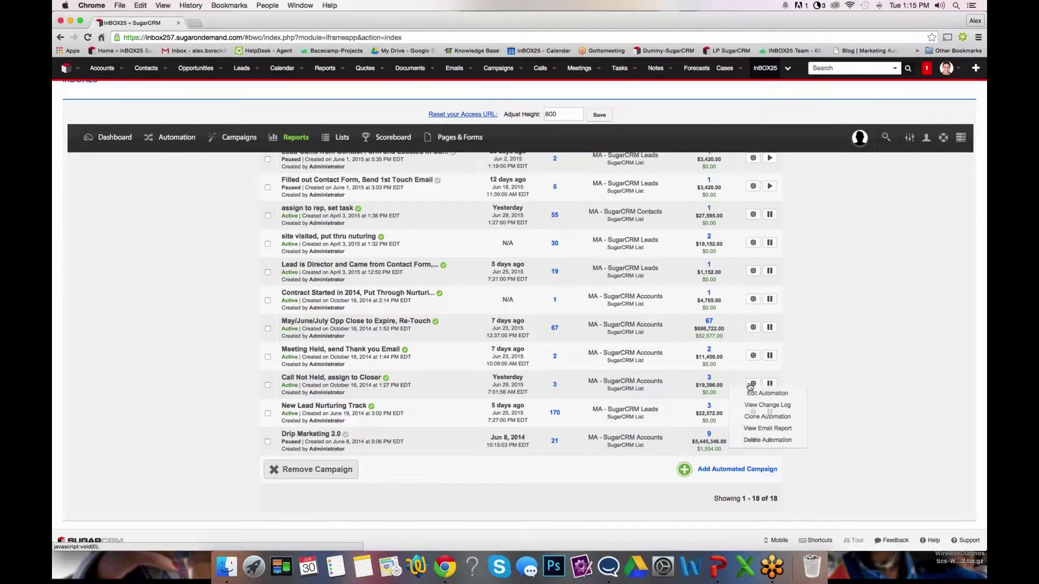
left_click(742, 396)
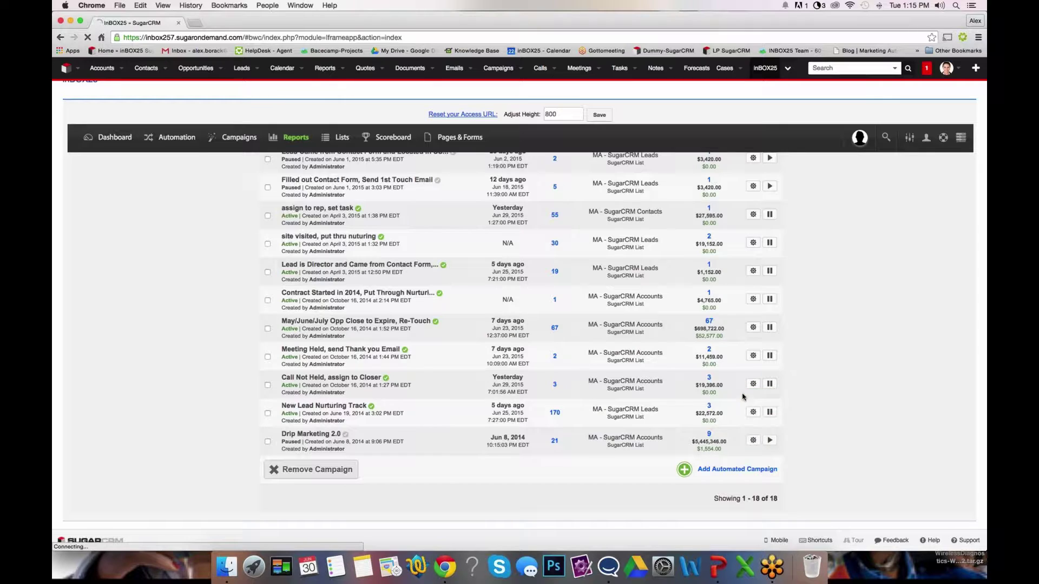
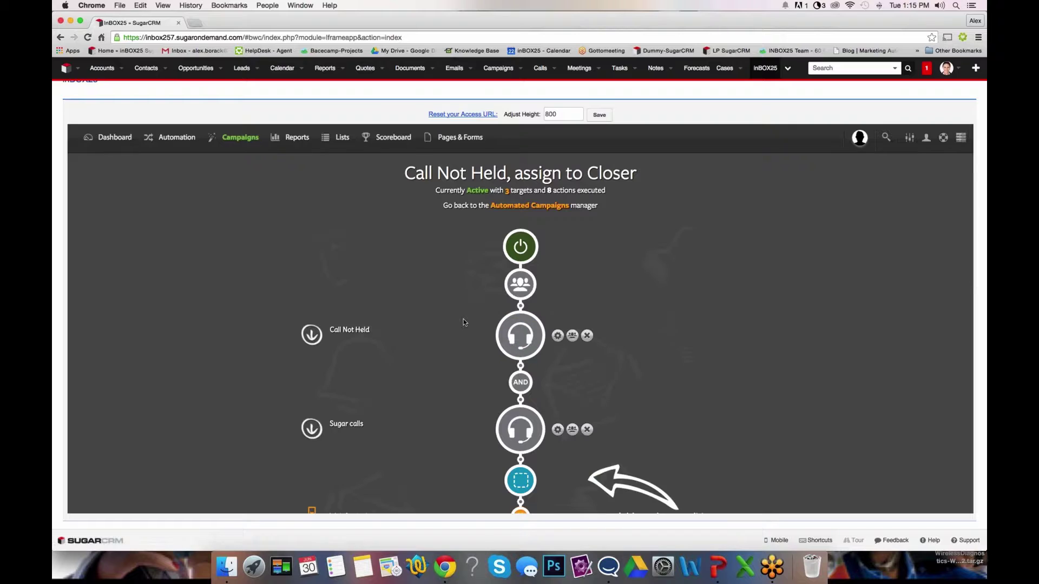
Inspect the rules of the Call Not Held and Sugar calls conditions, closing each without changes.
scroll(461, 323, "down", 1)
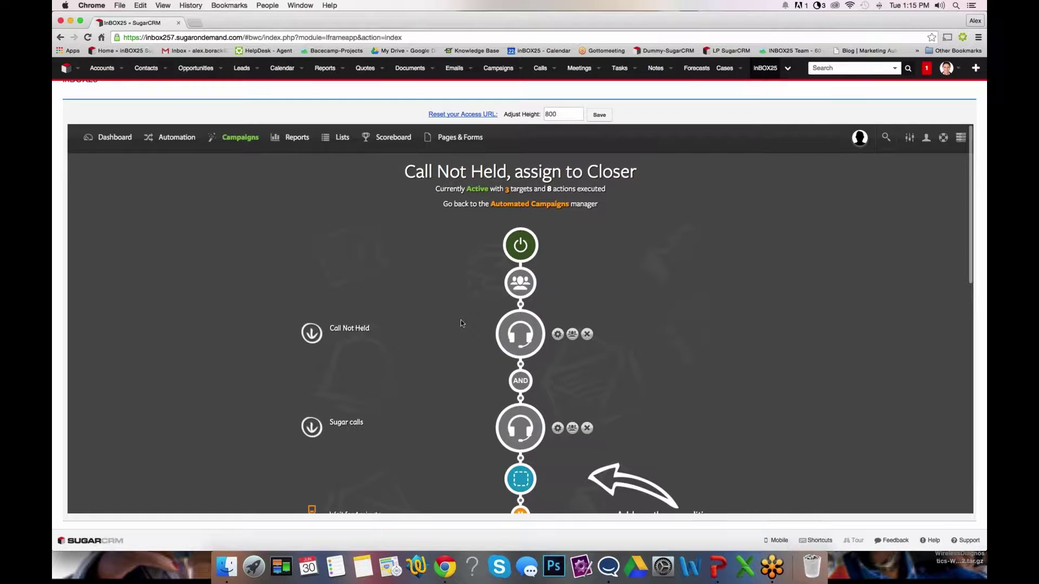
scroll(461, 323, "down", 3)
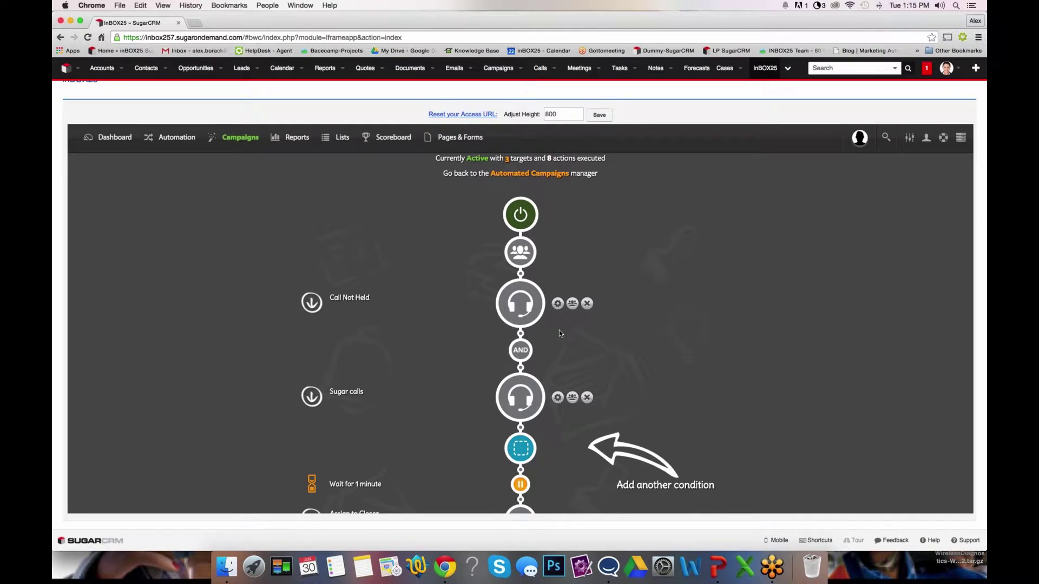
left_click(557, 304)
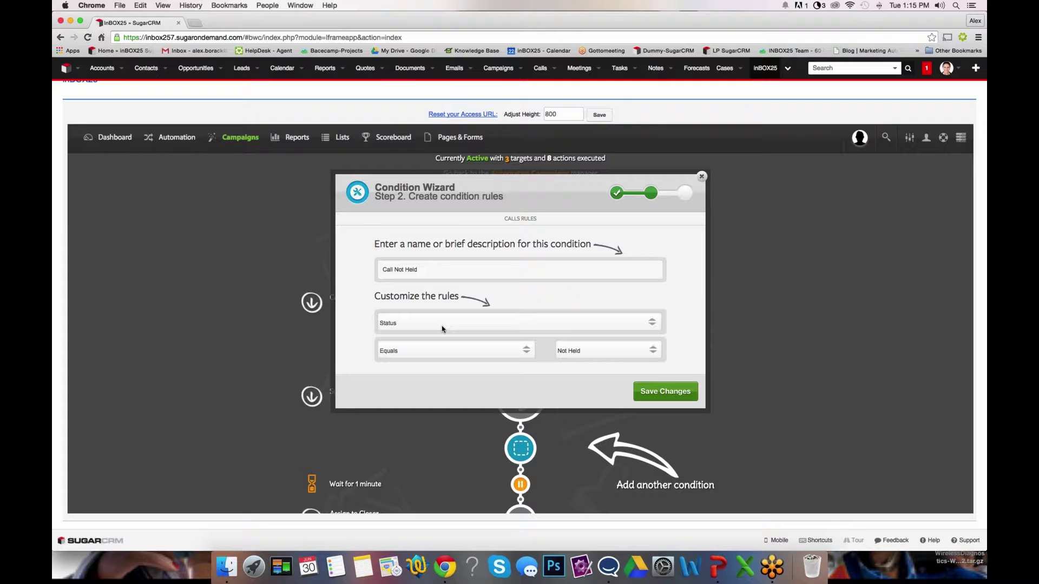
left_click(697, 188)
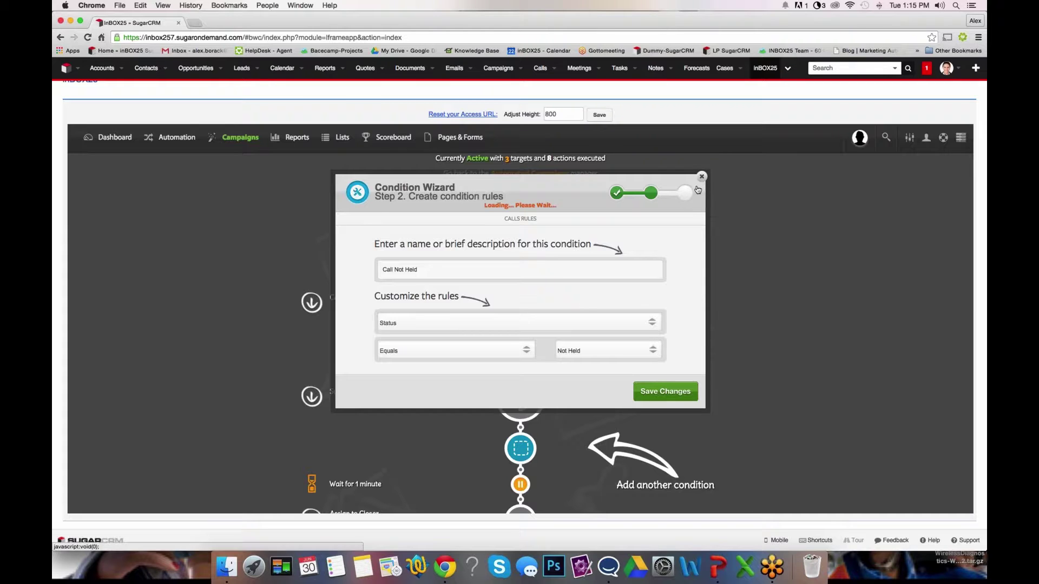
left_click(518, 400)
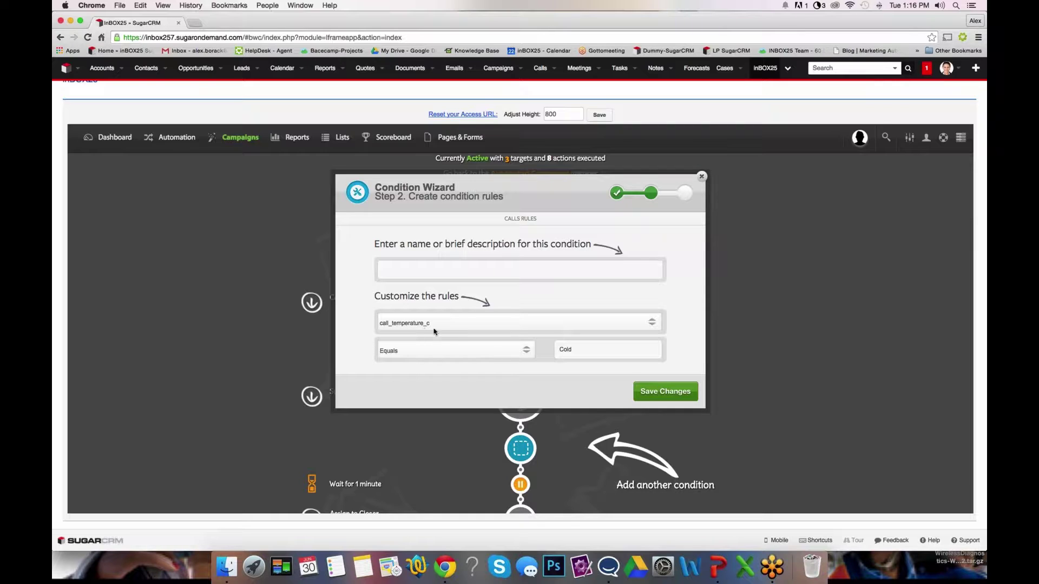
left_click(697, 182)
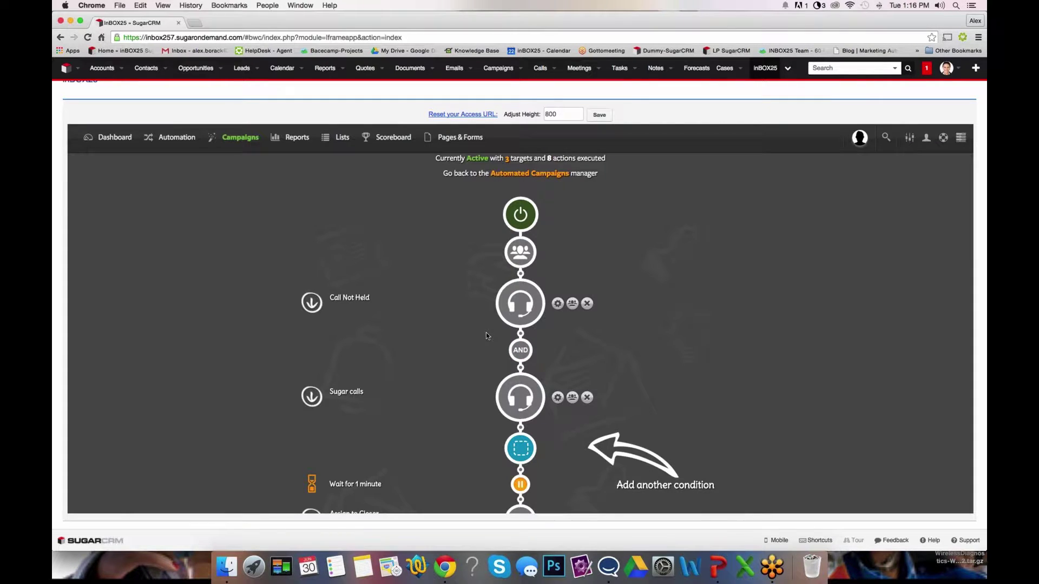
Check the campaign's targets, title and matching settings, leaving them as they are.
scroll(487, 335, "up", 1)
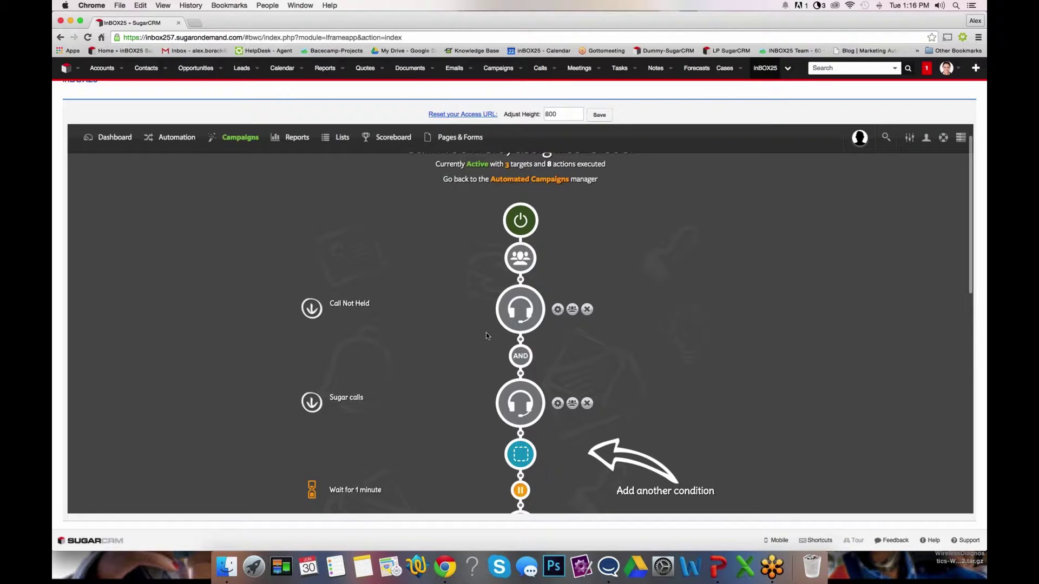
scroll(491, 335, "up", 2)
left_click(519, 285)
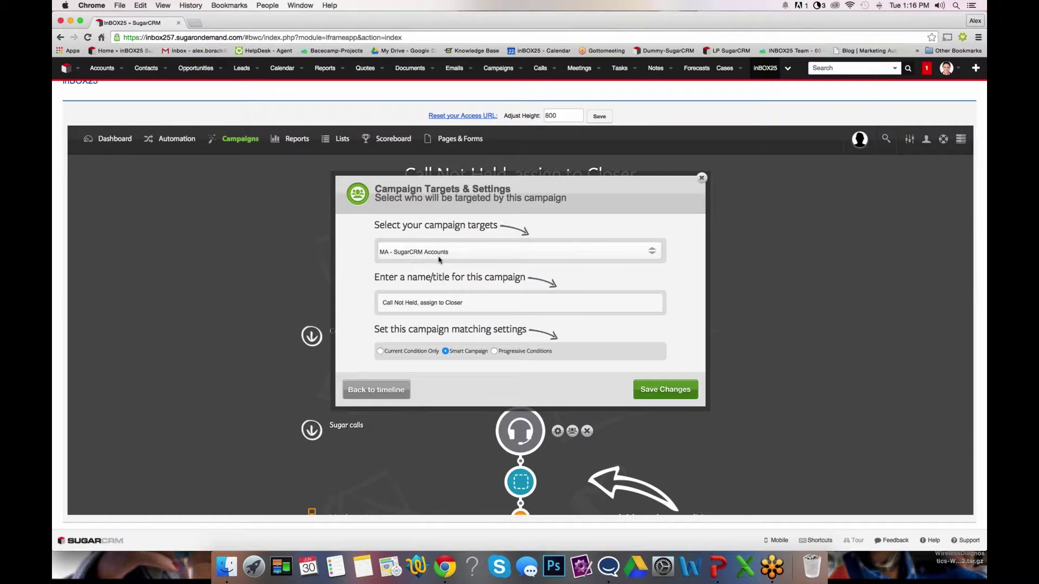
left_click(701, 177)
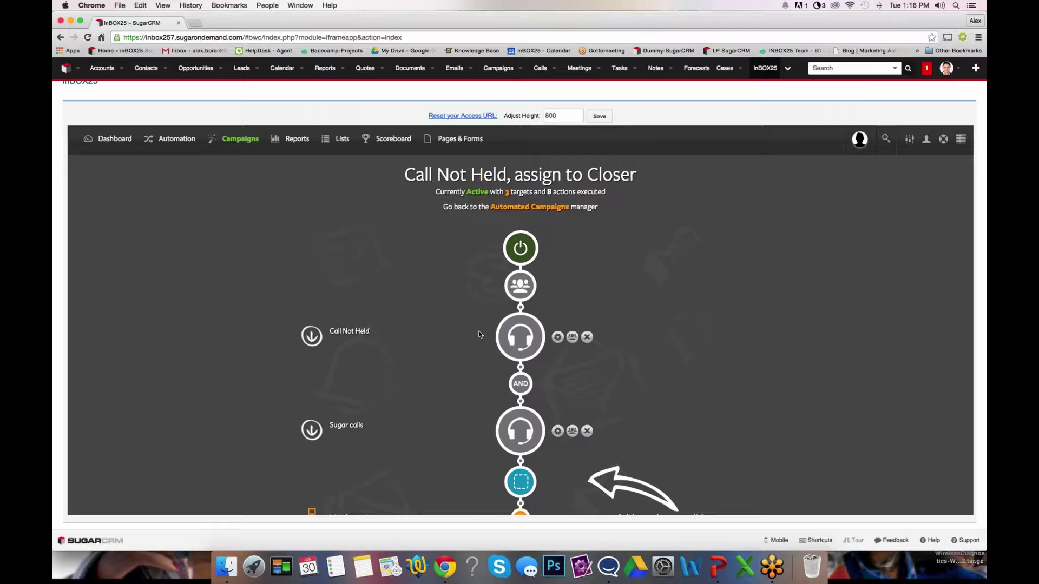
Review the status rule of the Call Not Held condition once more and close the wizard unsaved.
scroll(479, 334, "down", 1)
scroll(479, 334, "down", 5)
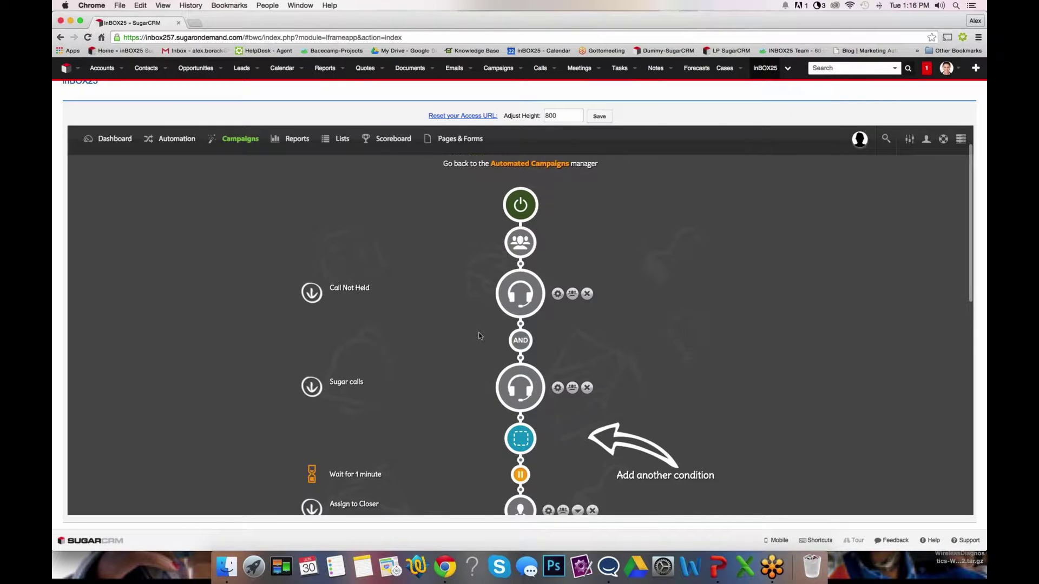
left_click(558, 297)
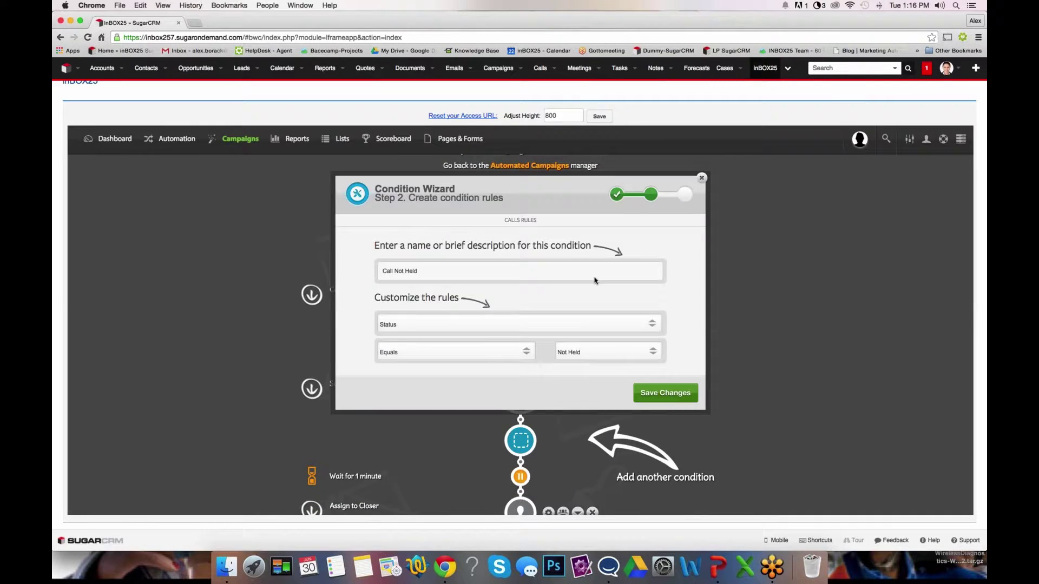
left_click(701, 179)
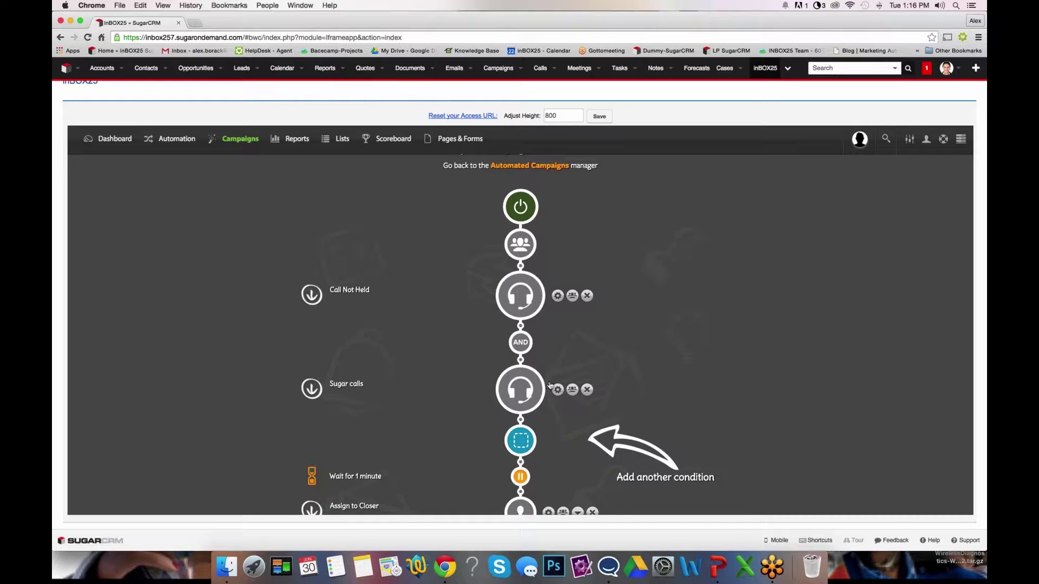
Check the rules of the Sugar calls condition and the Assign to Closer action, closing each without changes.
left_click(557, 390)
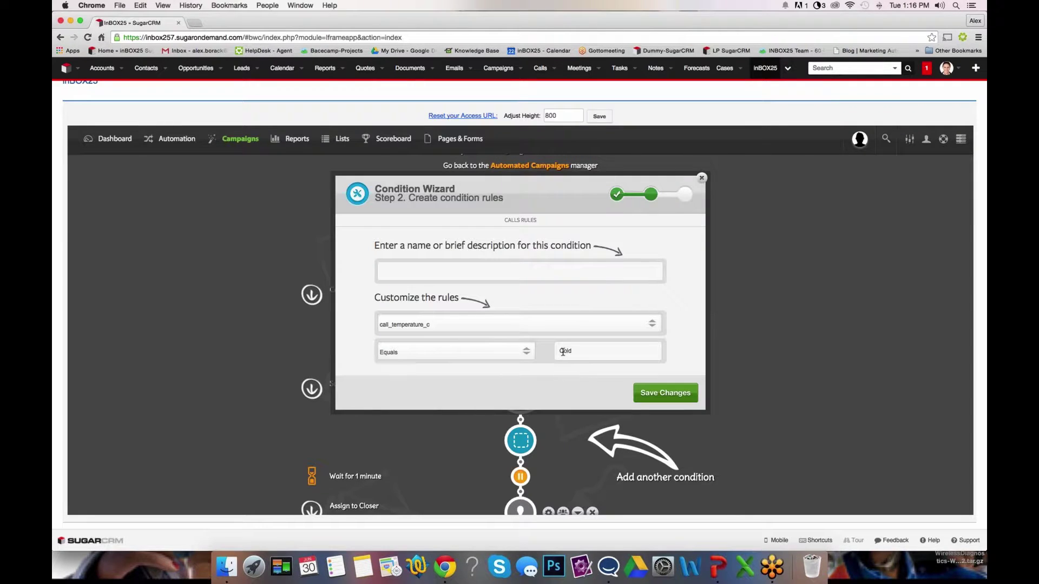
left_click(701, 179)
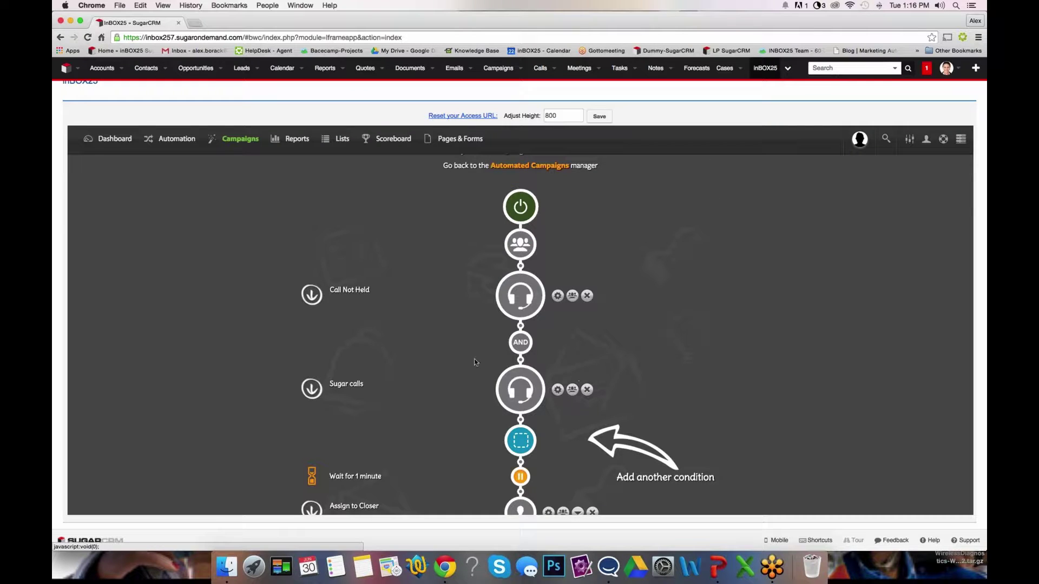
scroll(472, 358, "down", 2)
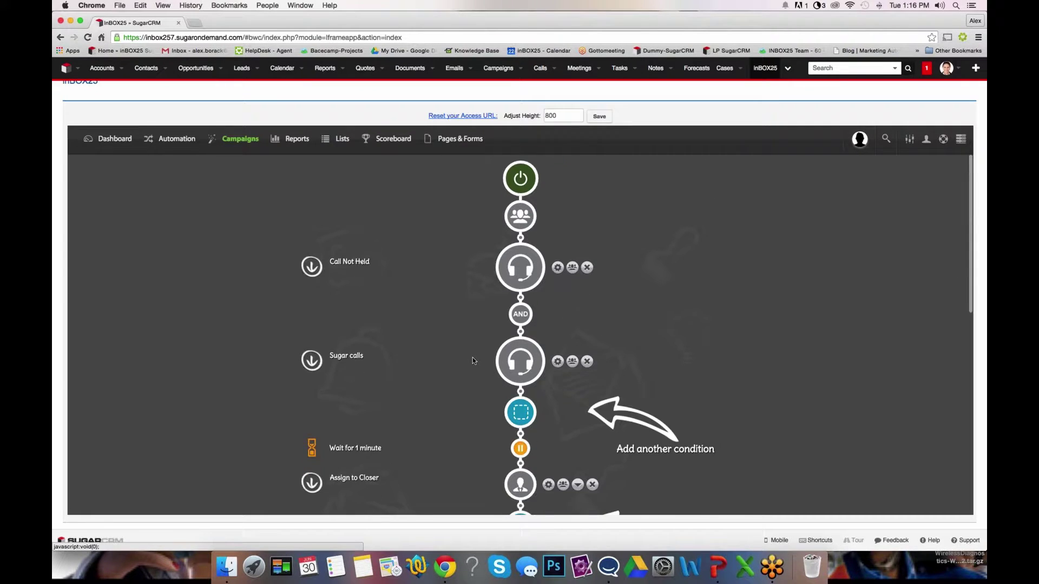
scroll(472, 359, "down", 3)
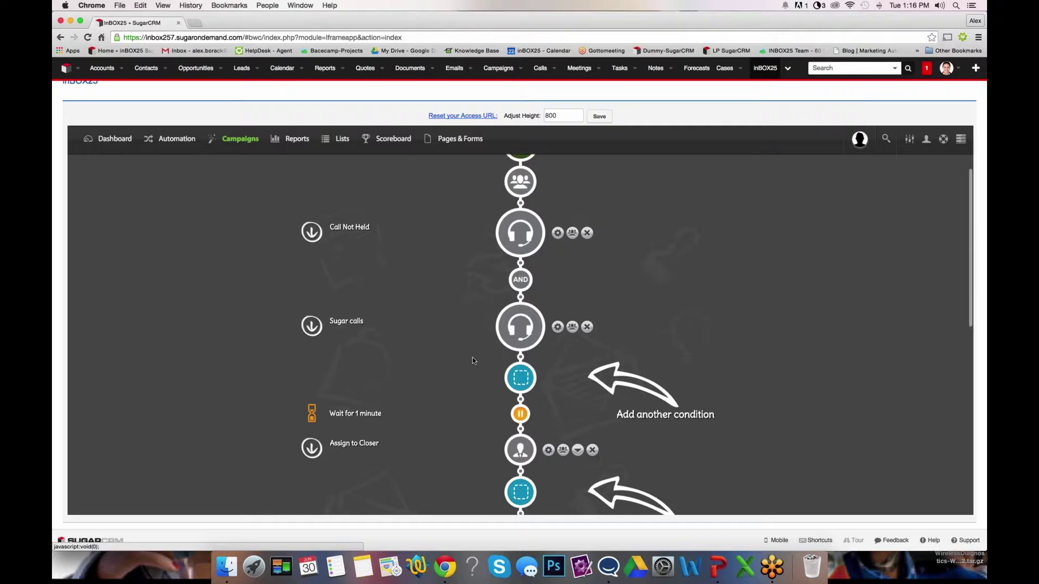
scroll(472, 361, "down", 1)
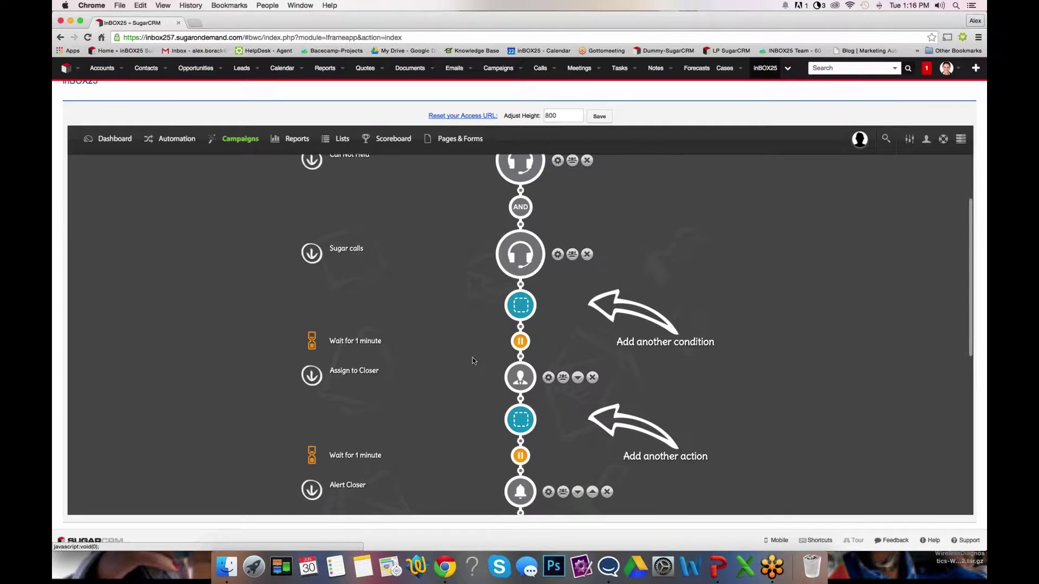
left_click(547, 379)
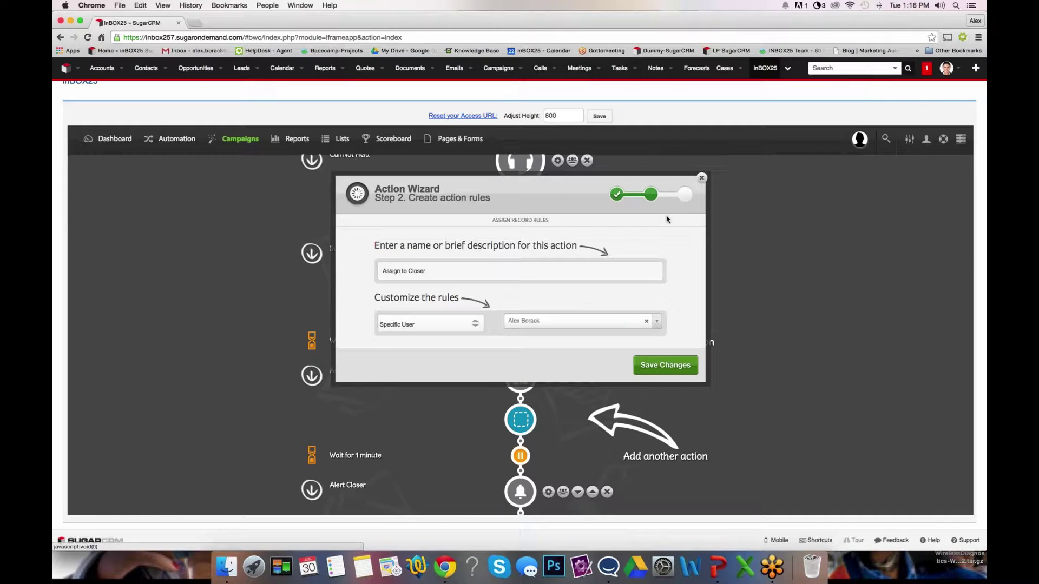
left_click(701, 178)
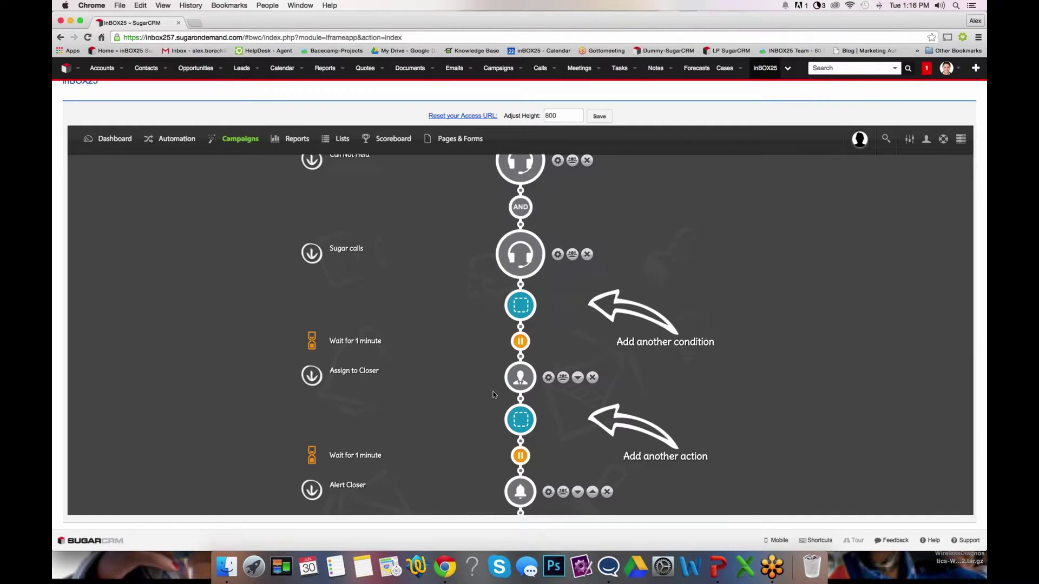
Inspect the alert rules of the Alert Closer action and close the wizard unsaved.
scroll(492, 395, "down", 2)
scroll(493, 395, "down", 1)
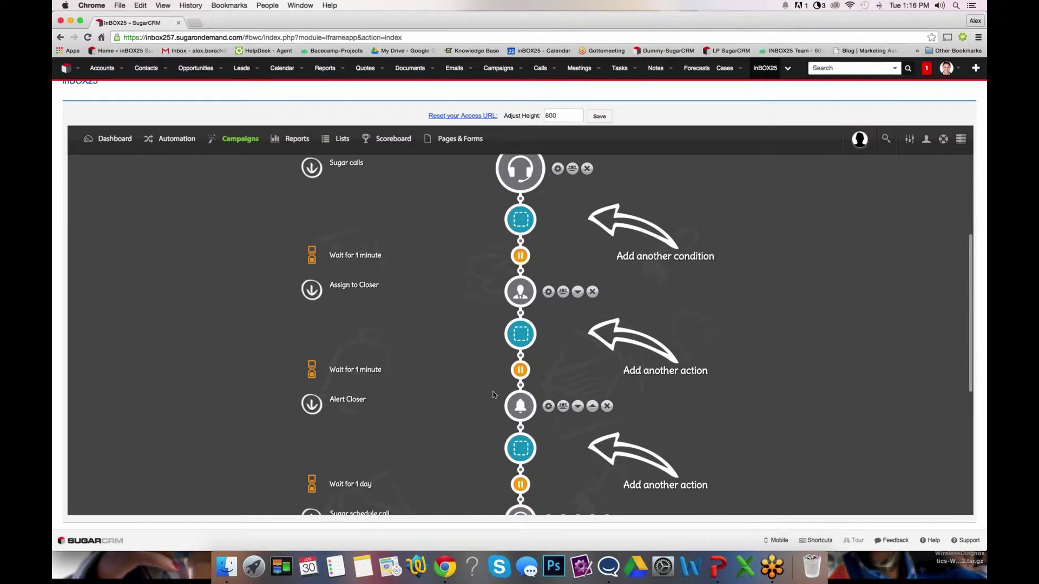
scroll(493, 395, "down", 2)
scroll(537, 387, "up", 2)
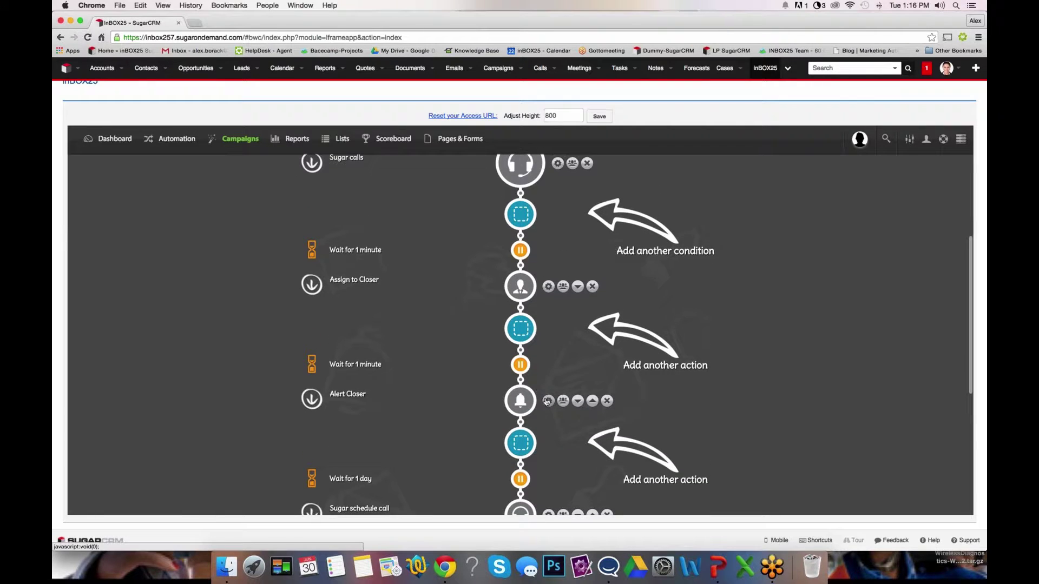
left_click(547, 401)
left_click(700, 183)
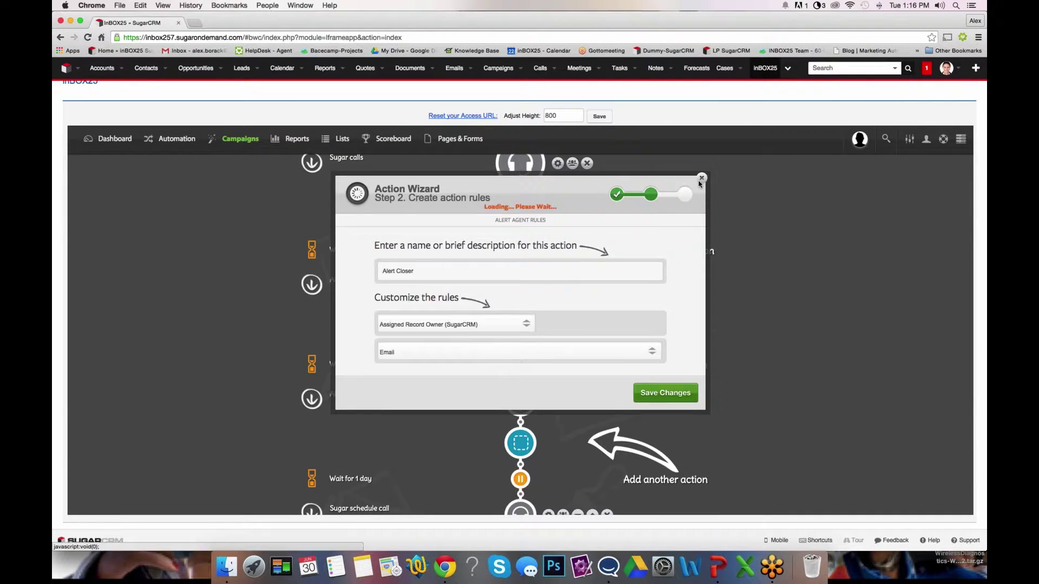
Review the subject, timing and description of the Sugar schedule call action and save its rules as they are.
scroll(699, 183, "down", 2)
scroll(699, 184, "down", 1)
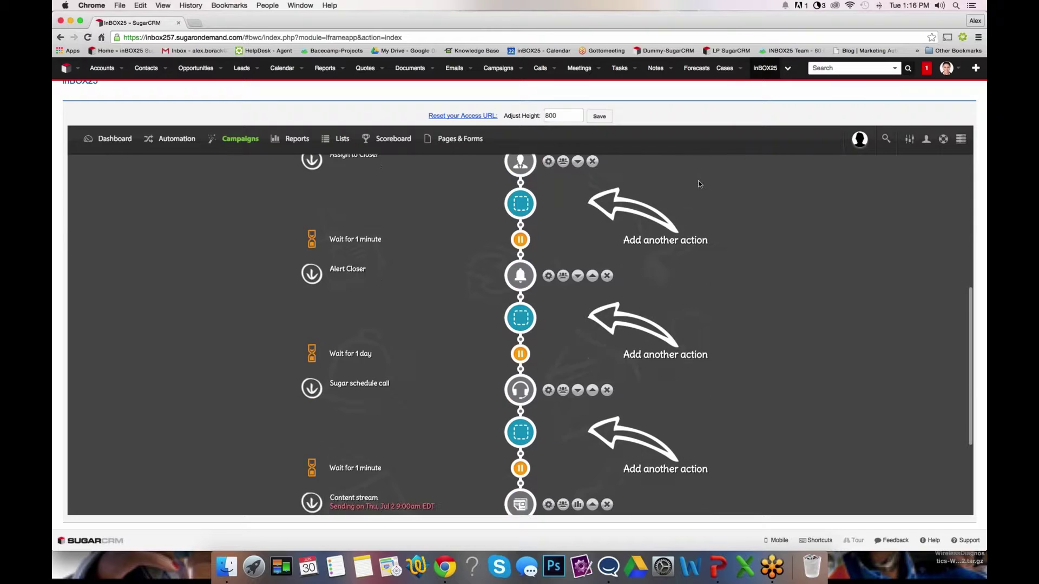
scroll(700, 184, "down", 1)
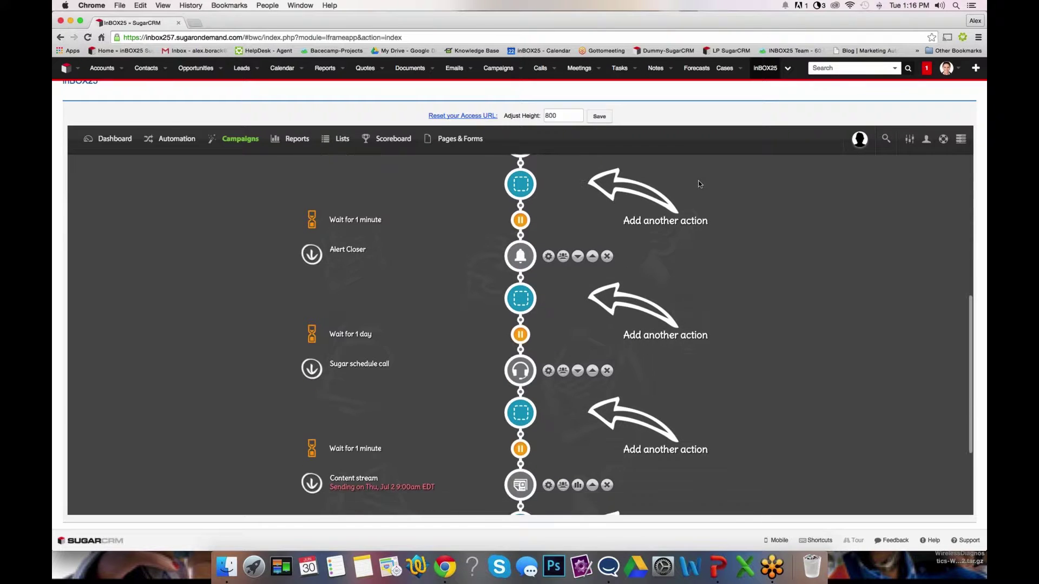
left_click(548, 370)
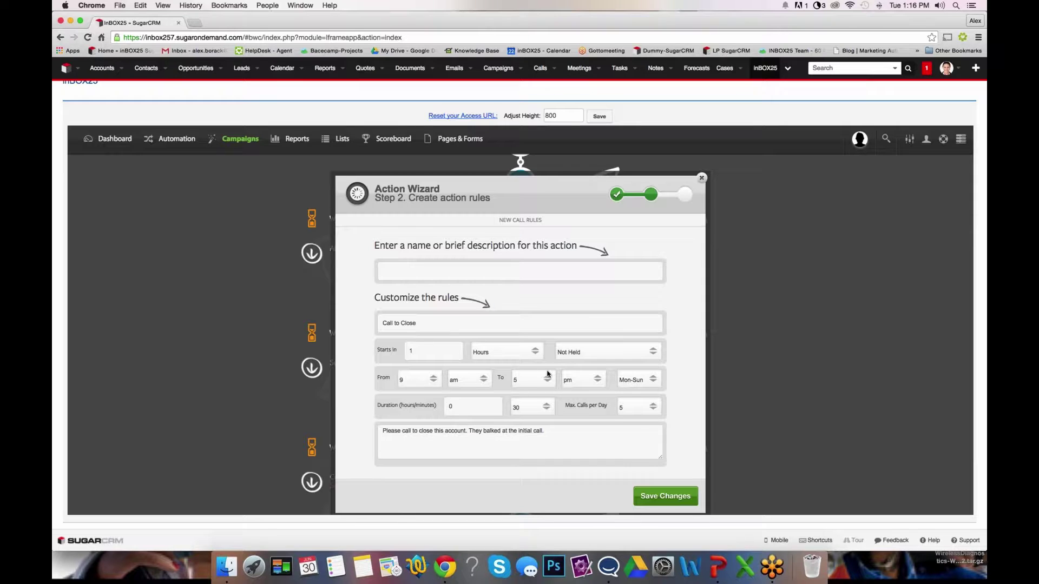
left_click_drag(381, 323, 445, 317)
left_click(445, 317)
left_click(550, 431)
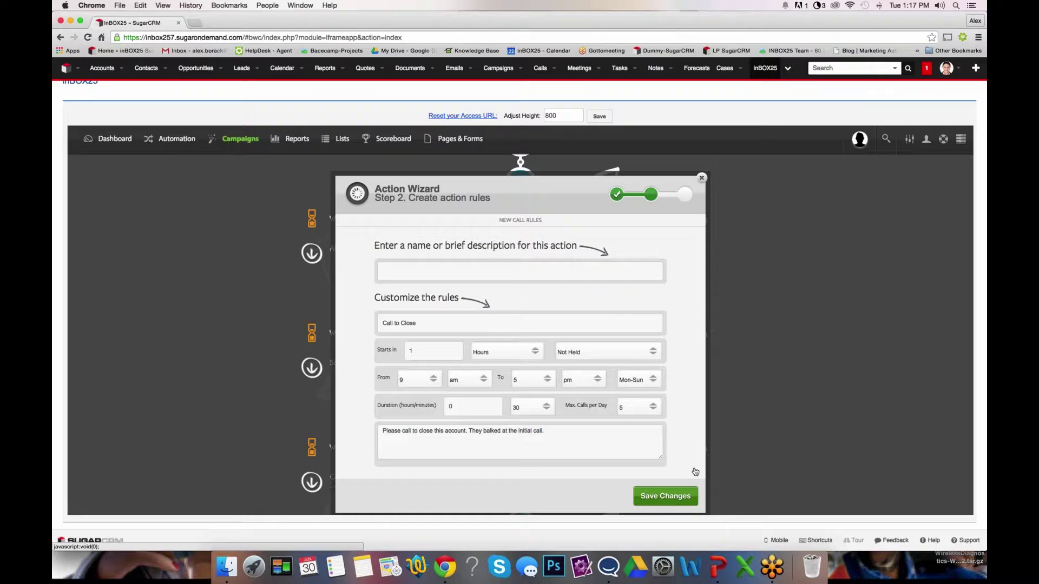
left_click(678, 493)
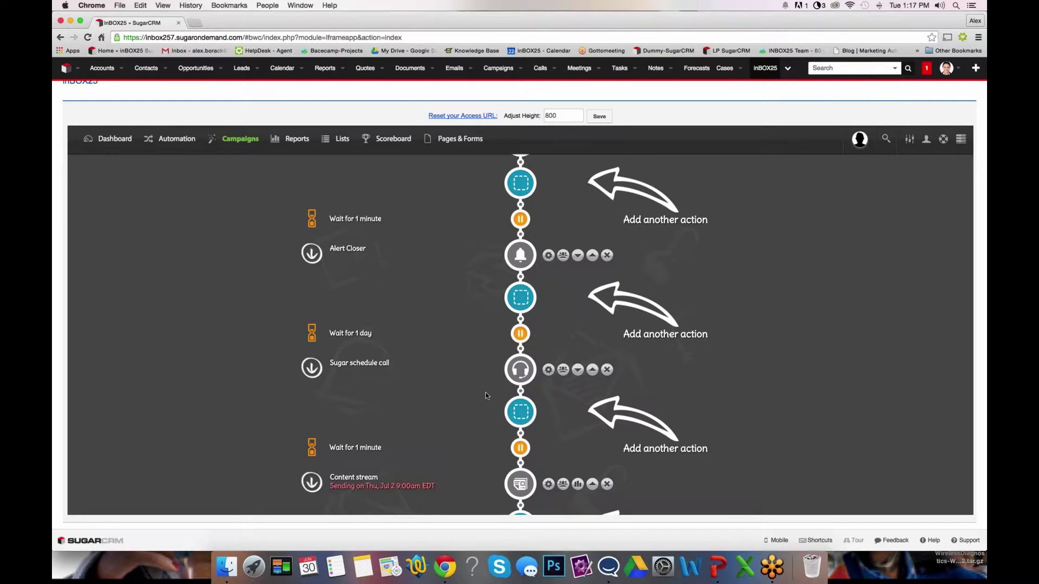
Examine the Content stream action's content list and delivery interval, closing both without changes.
scroll(485, 392, "down", 2)
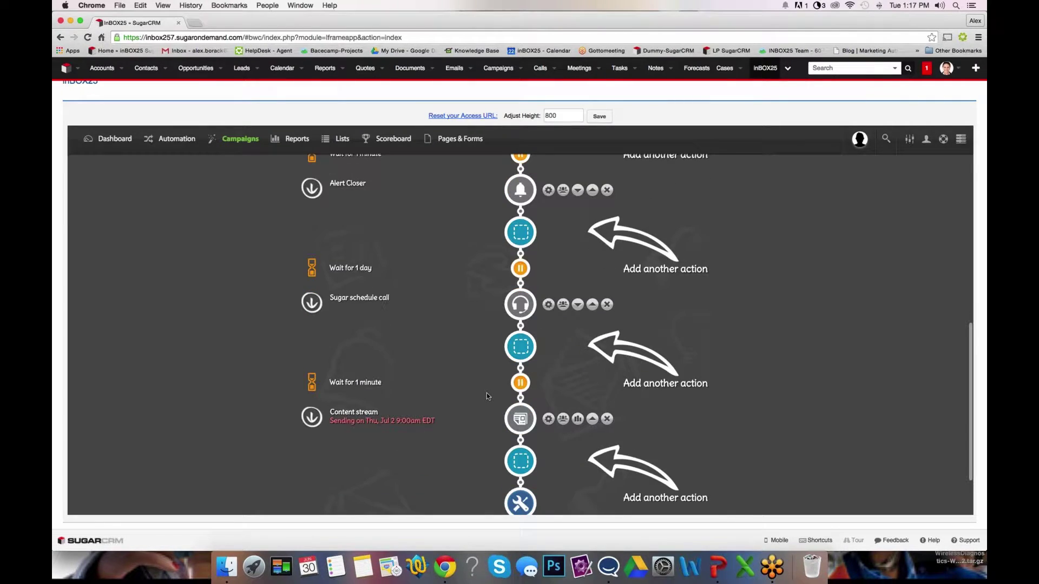
scroll(486, 393, "down", 2)
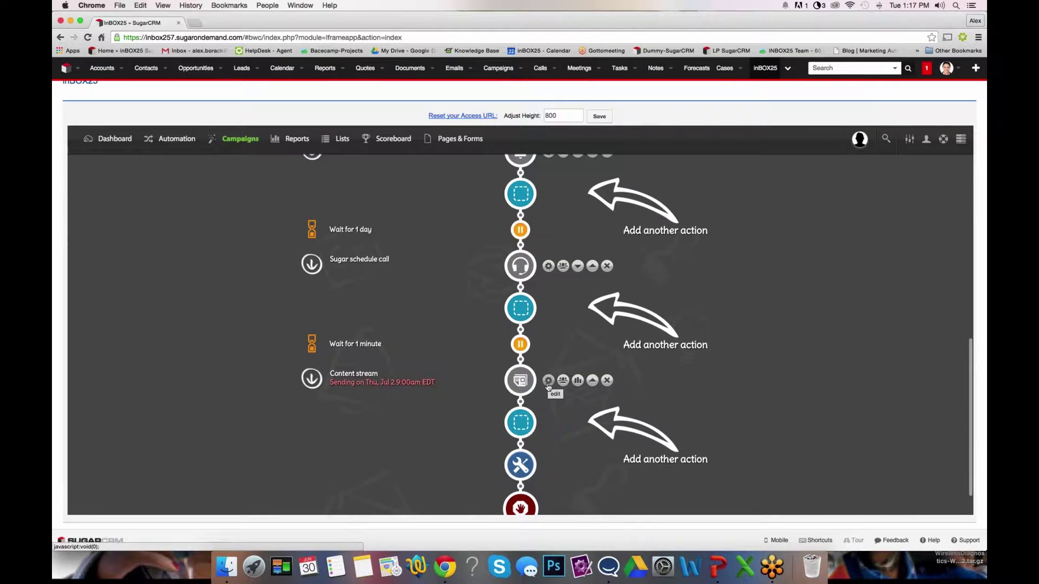
left_click(548, 381)
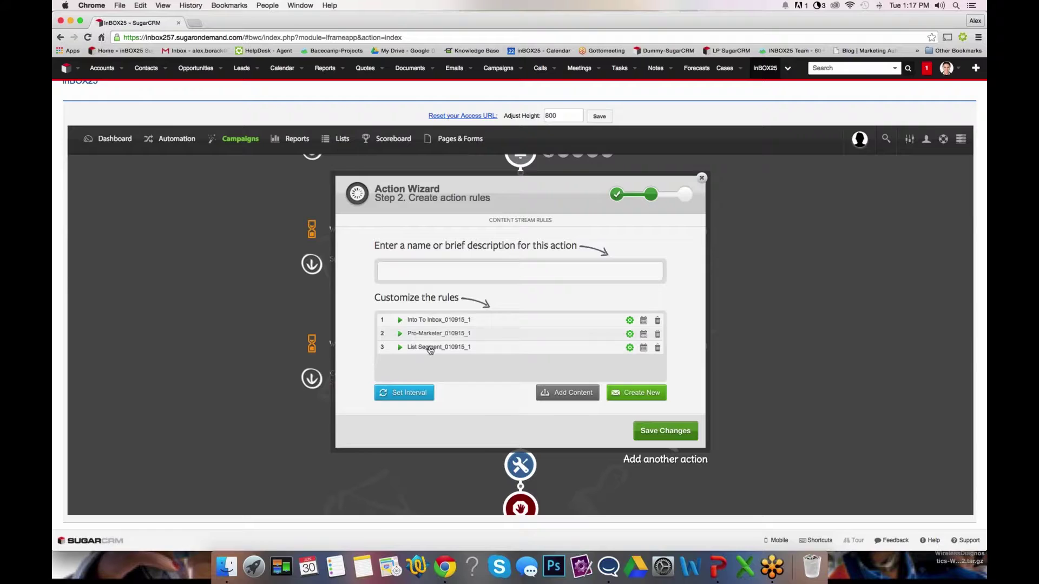
left_click(411, 392)
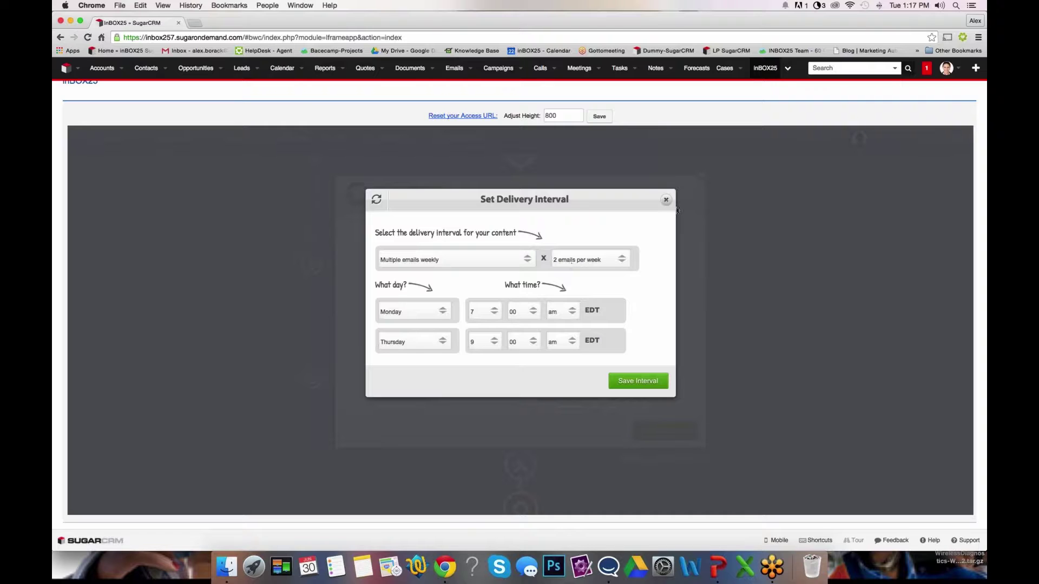
left_click(666, 199)
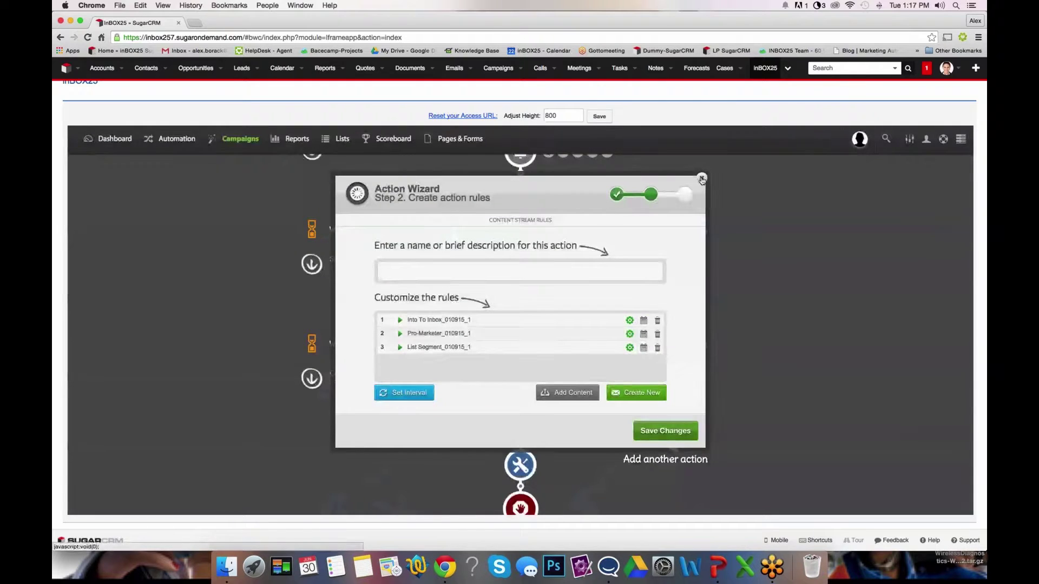
left_click(175, 214)
Look over the workflow's sequence of actions and wait times from Assign to Closer through Content stream.
scroll(175, 215, "up", 3)
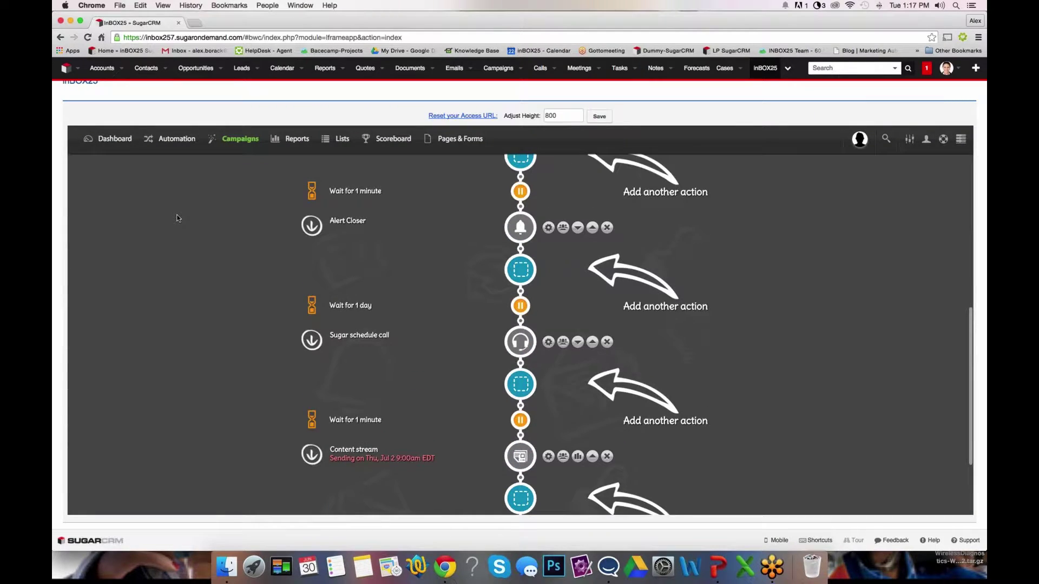
scroll(177, 218, "up", 4)
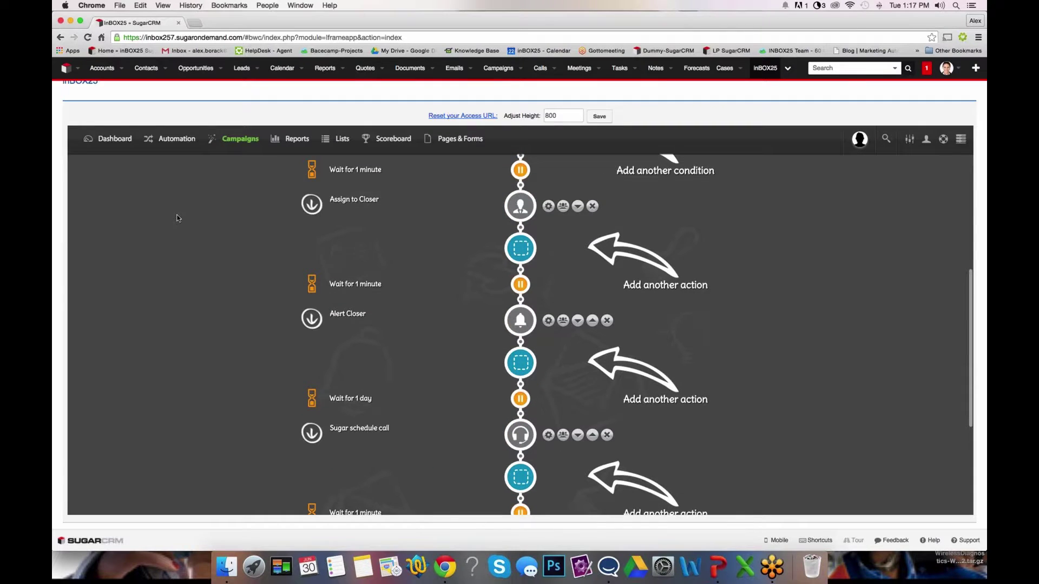
scroll(177, 218, "up", 3)
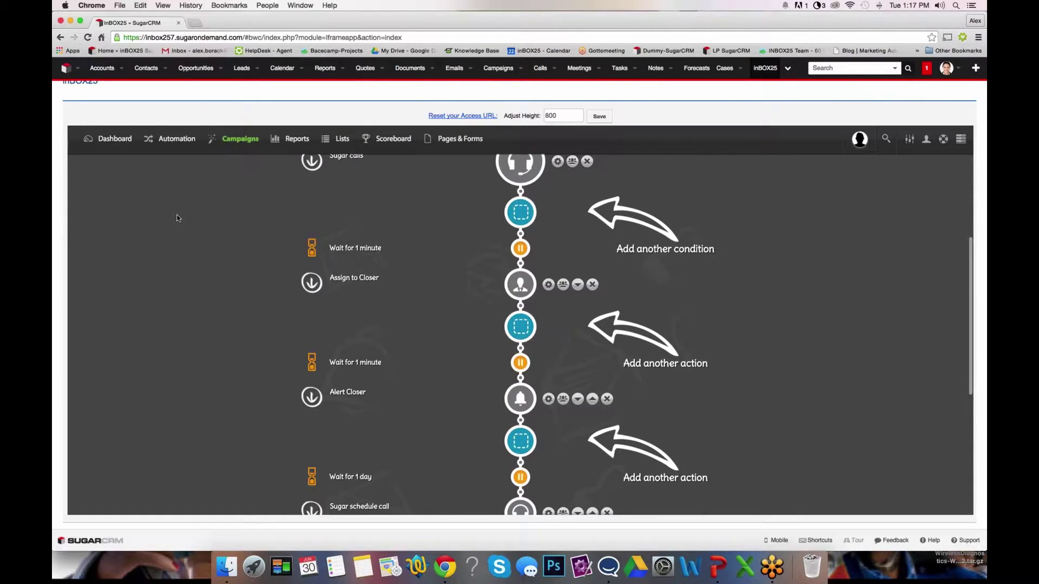
scroll(177, 218, "down", 1)
scroll(177, 218, "down", 1)
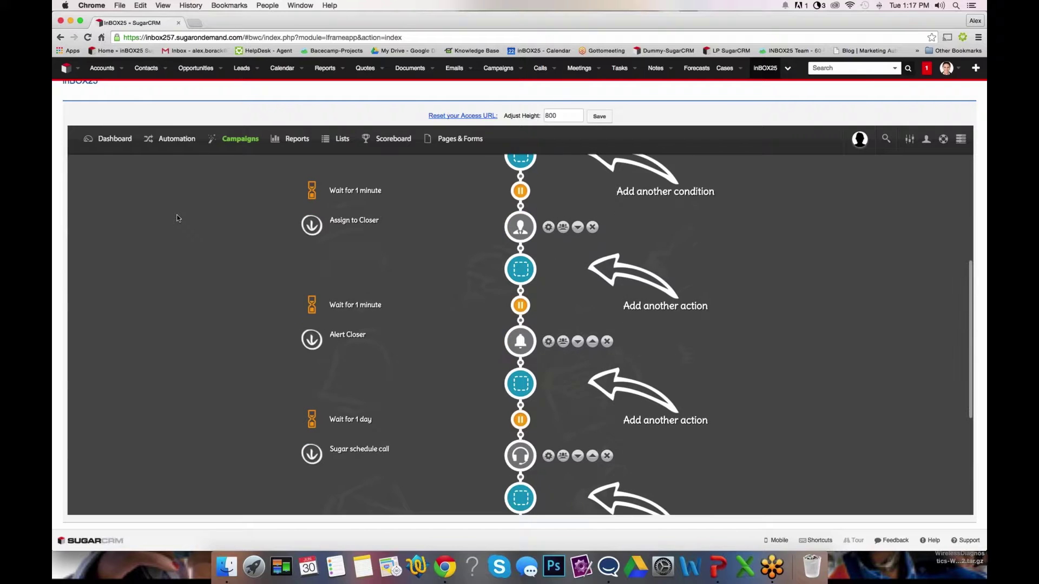
scroll(177, 218, "down", 3)
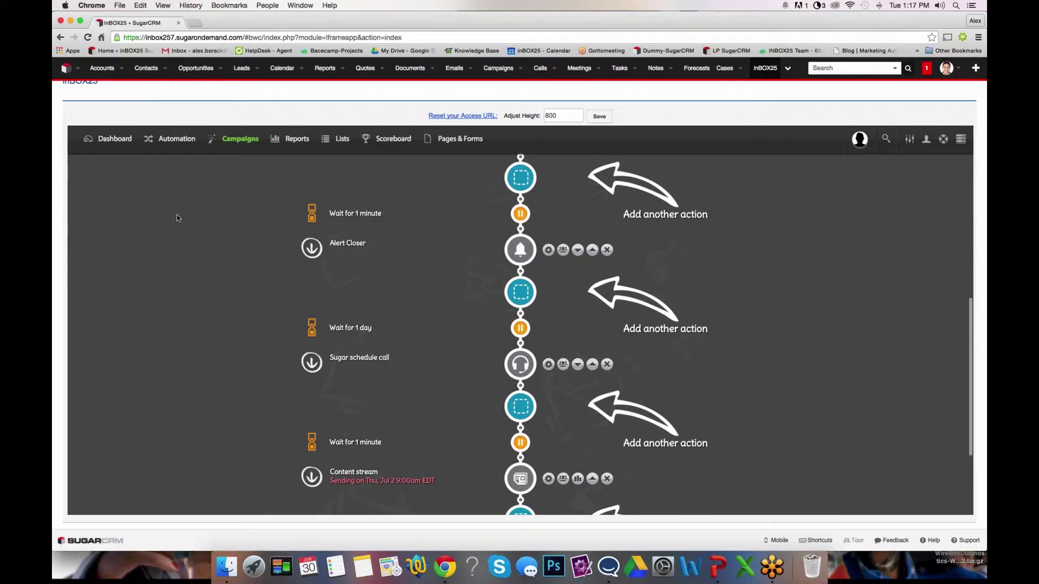
scroll(178, 218, "down", 1)
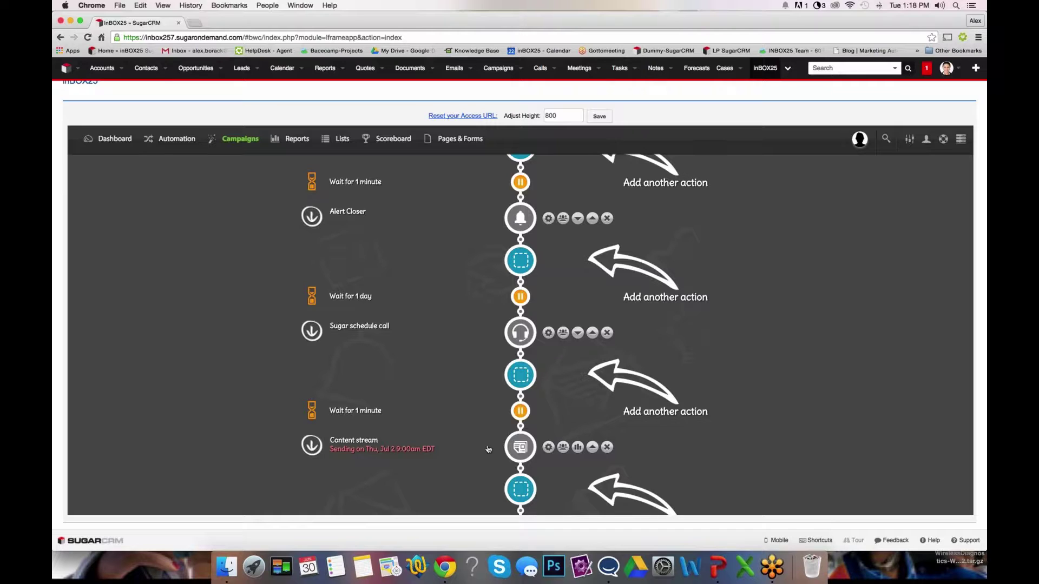
mouse_move(515, 448)
Return to the Automated Campaigns list and open the "Meeting Held, send Thank you Email" automation for editing.
left_click(174, 141)
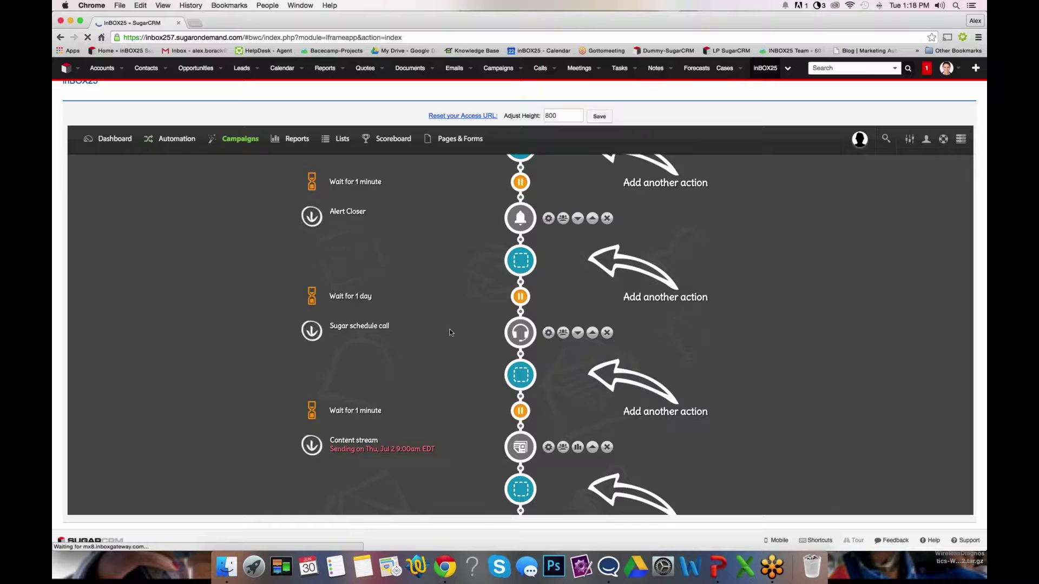
scroll(518, 372, "down", 3)
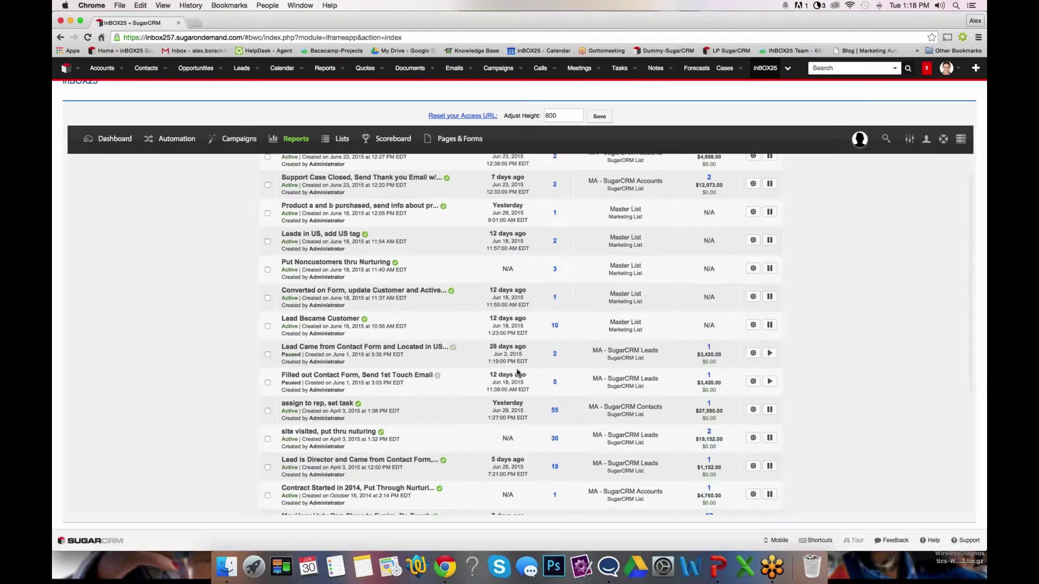
scroll(518, 372, "down", 5)
scroll(517, 370, "down", 1)
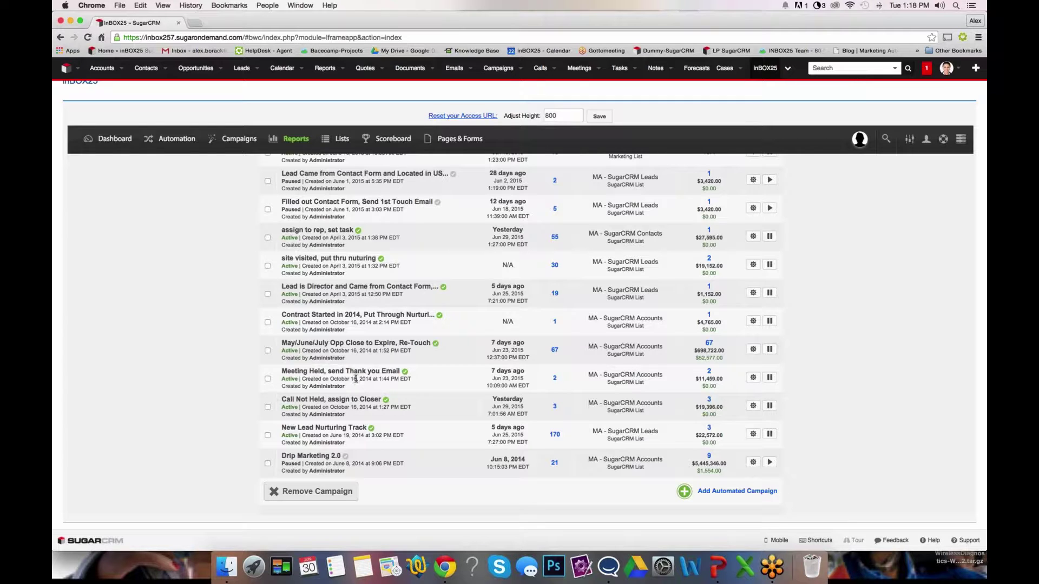
left_click(752, 378)
left_click(751, 388)
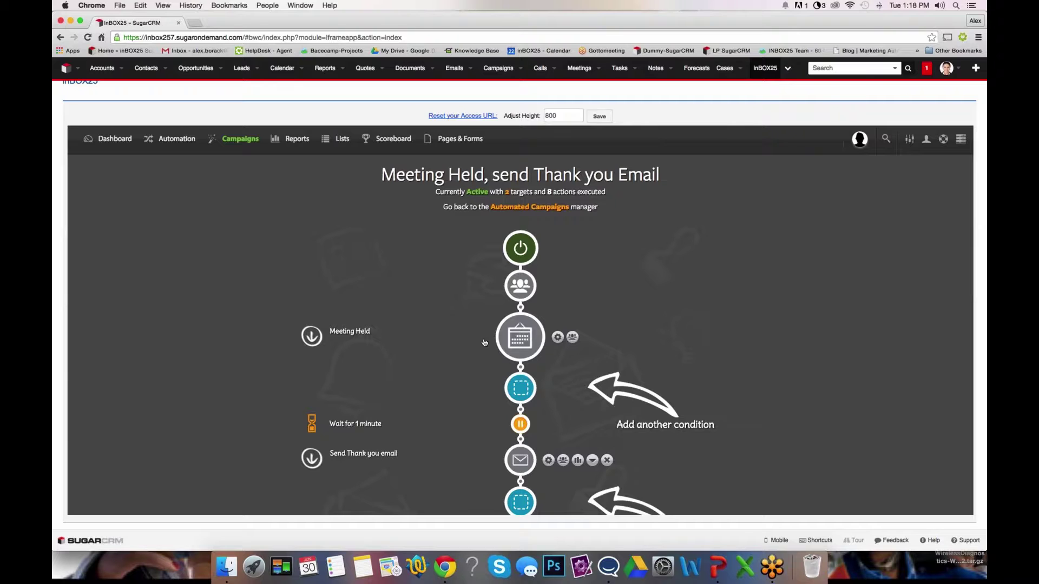
Review the rules of the Meeting Held condition and the "Increase Score, Lead is good." action, closing both without changes.
left_click(557, 337)
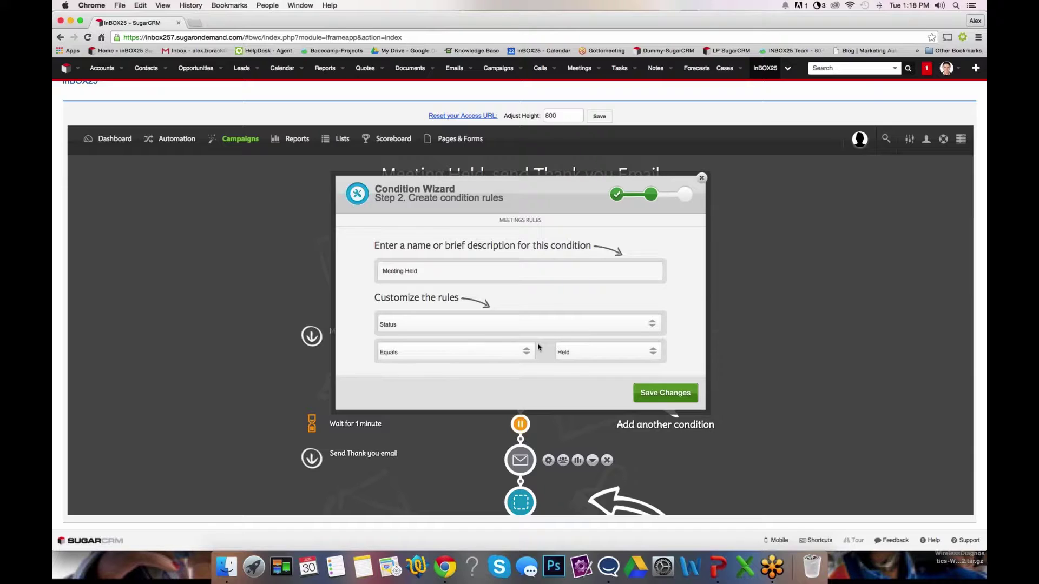
left_click(701, 178)
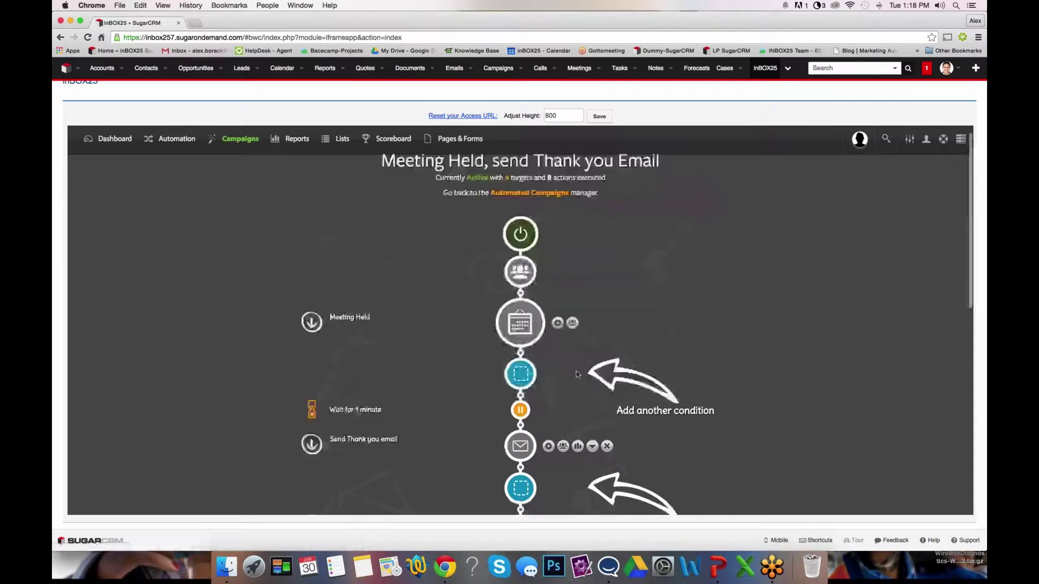
scroll(576, 374, "down", 2)
scroll(576, 374, "down", 1)
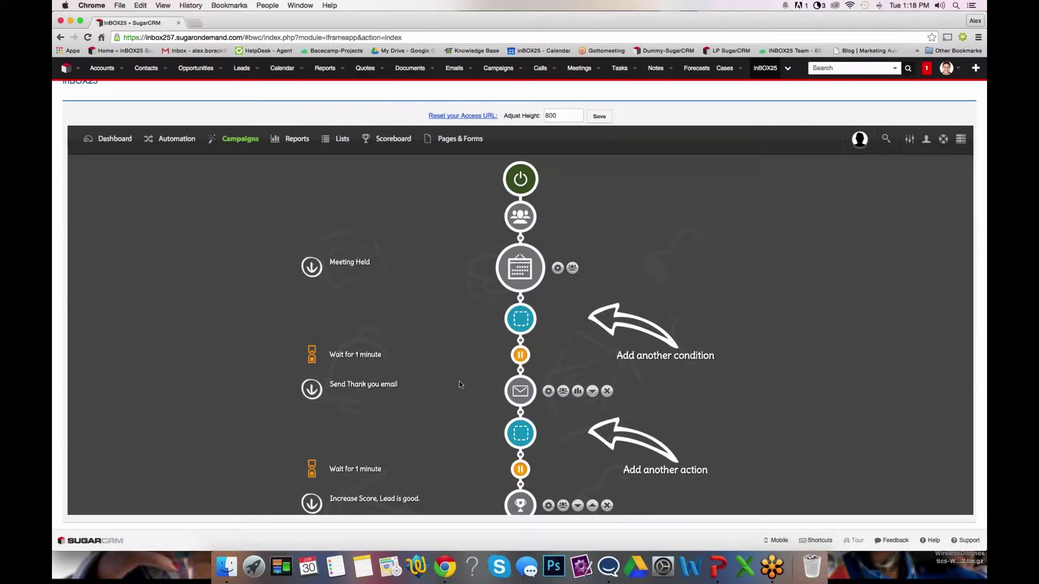
scroll(460, 384, "down", 5)
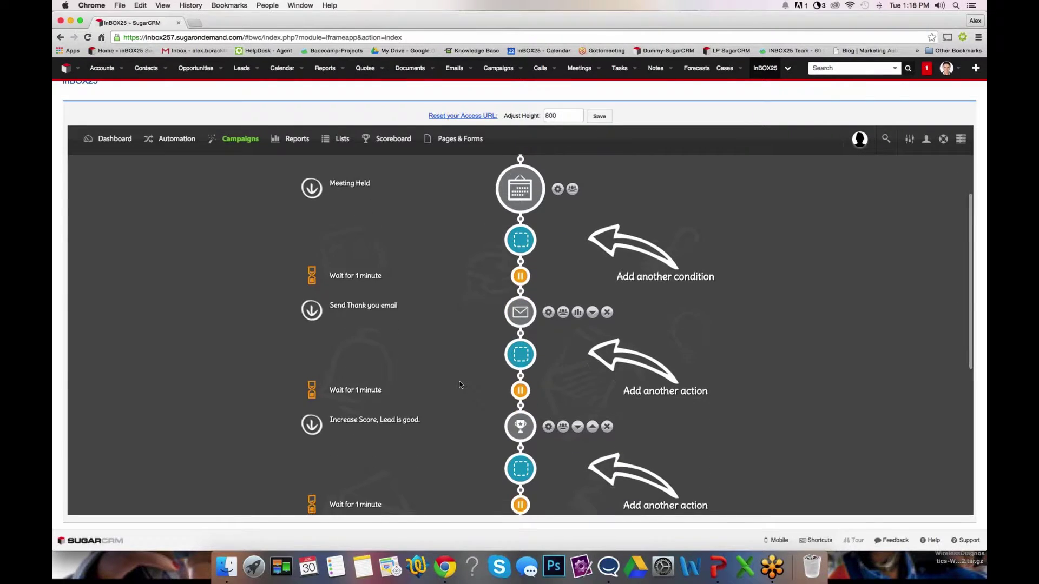
left_click(548, 427)
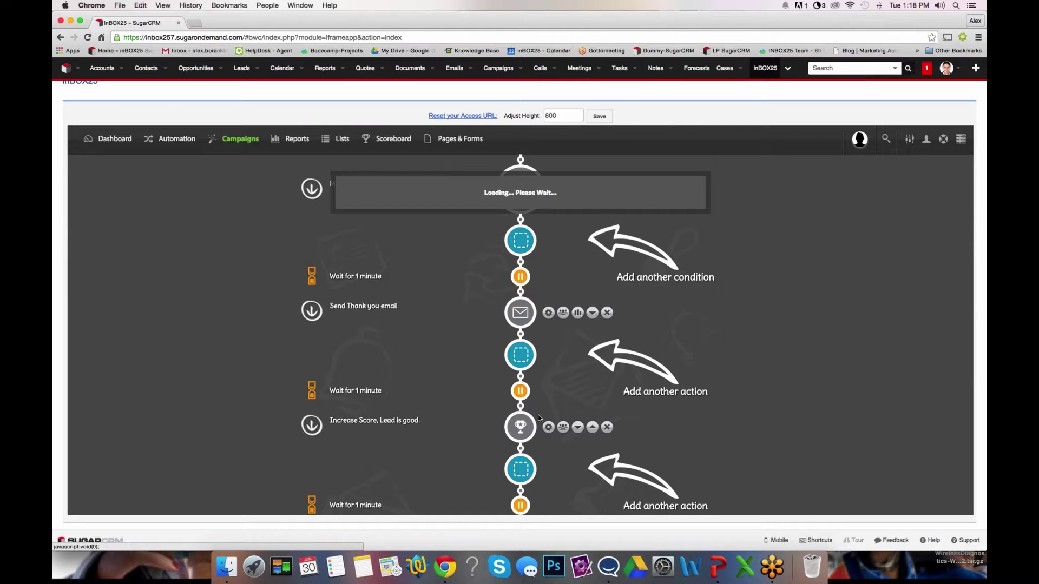
left_click(700, 179)
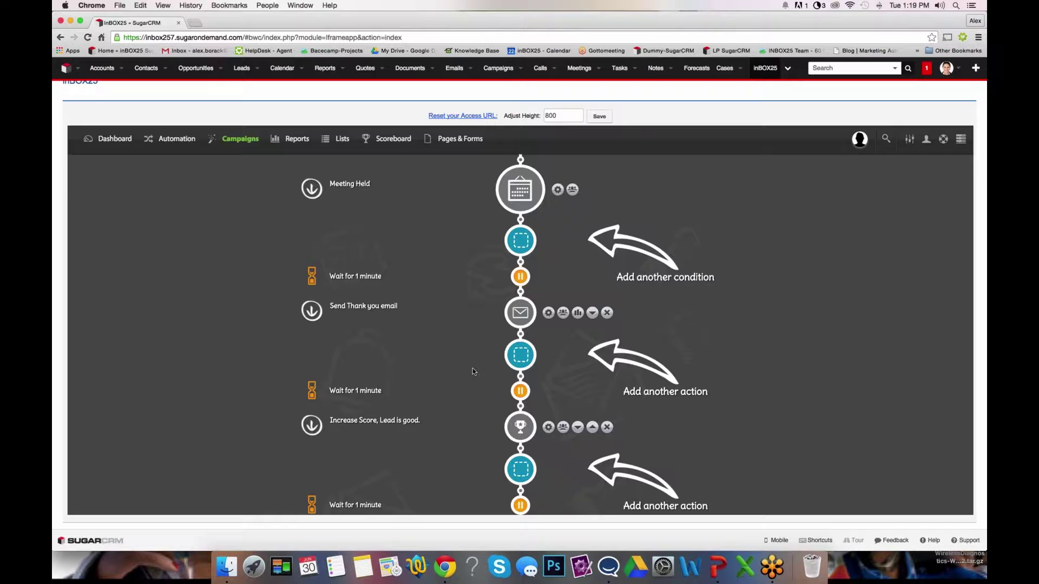
Examine the tag rules of the "Add INBOX25 Tag Successful Meeting" action and close them without changes.
scroll(472, 371, "down", 1)
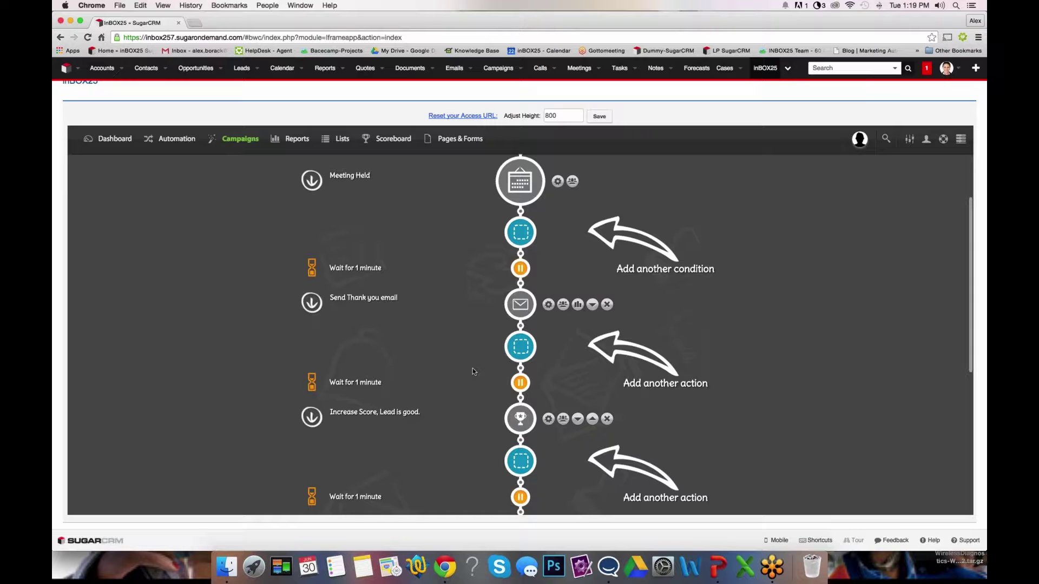
scroll(473, 368, "down", 5)
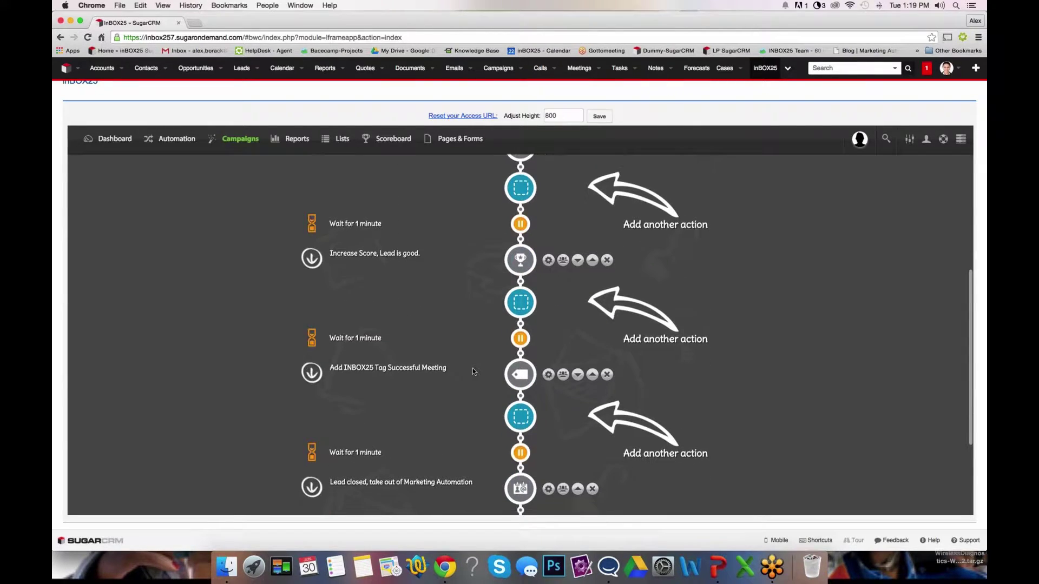
left_click(548, 377)
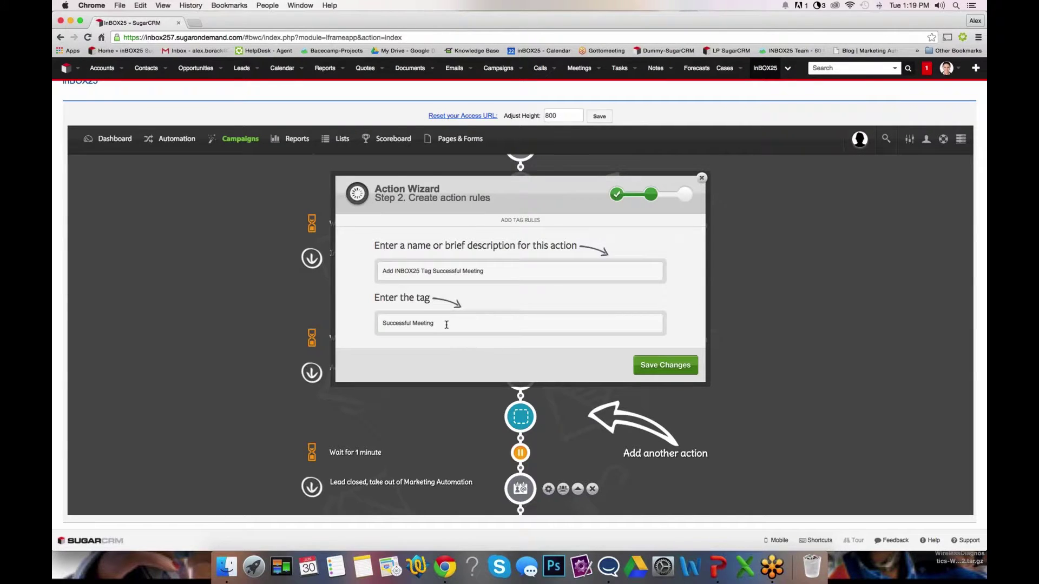
left_click(702, 179)
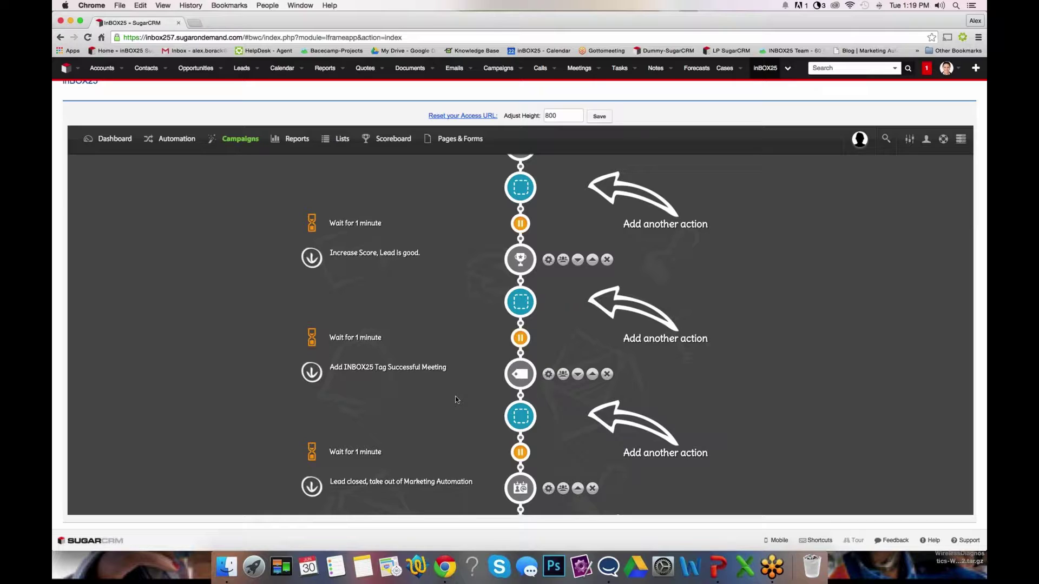
Check the change status rules of the "Lead closed, take out of Marketing Automation" action and close them without changes.
scroll(455, 399, "down", 5)
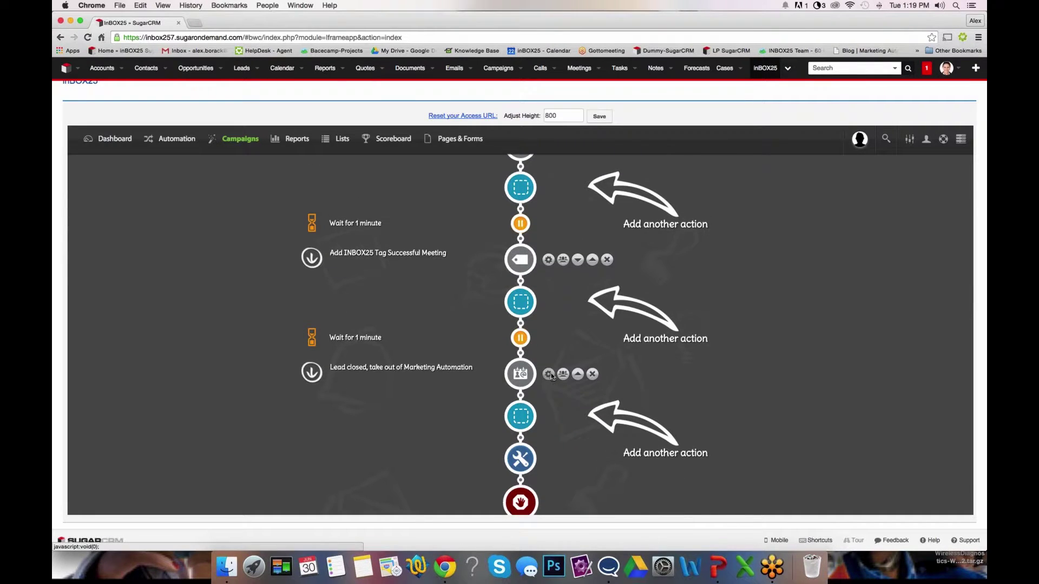
left_click(549, 375)
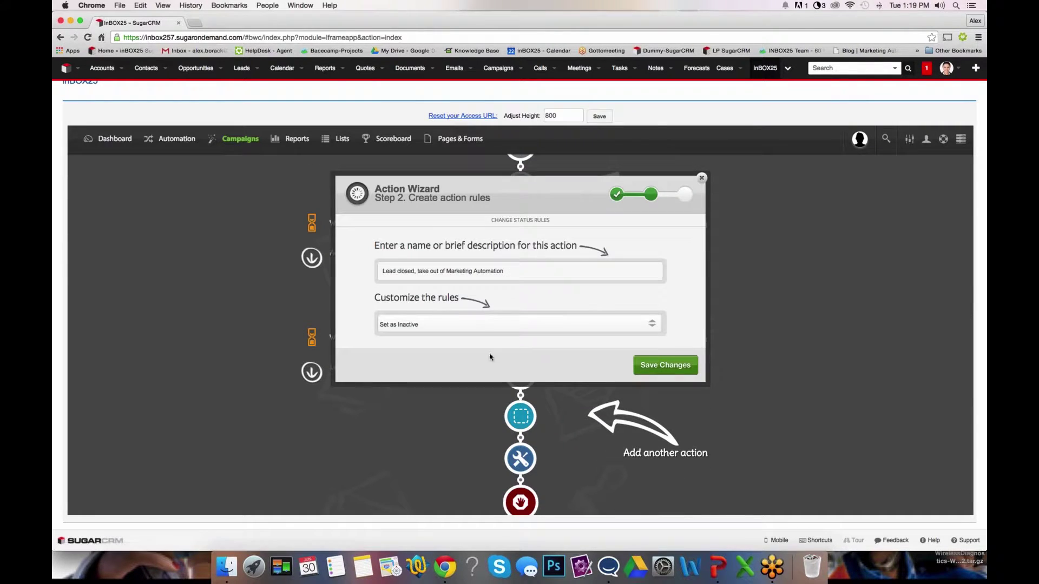
left_click(702, 179)
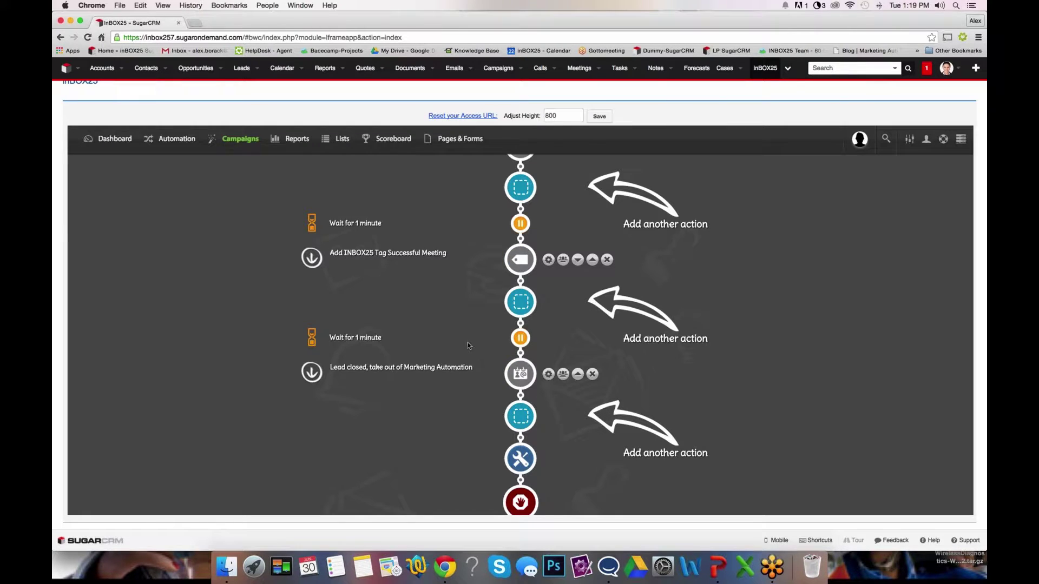
Return to the Automated Campaigns list and open the "May/June/July Opp Close to Expire, Re-Touch" automation for editing.
scroll(467, 341, "up", 3)
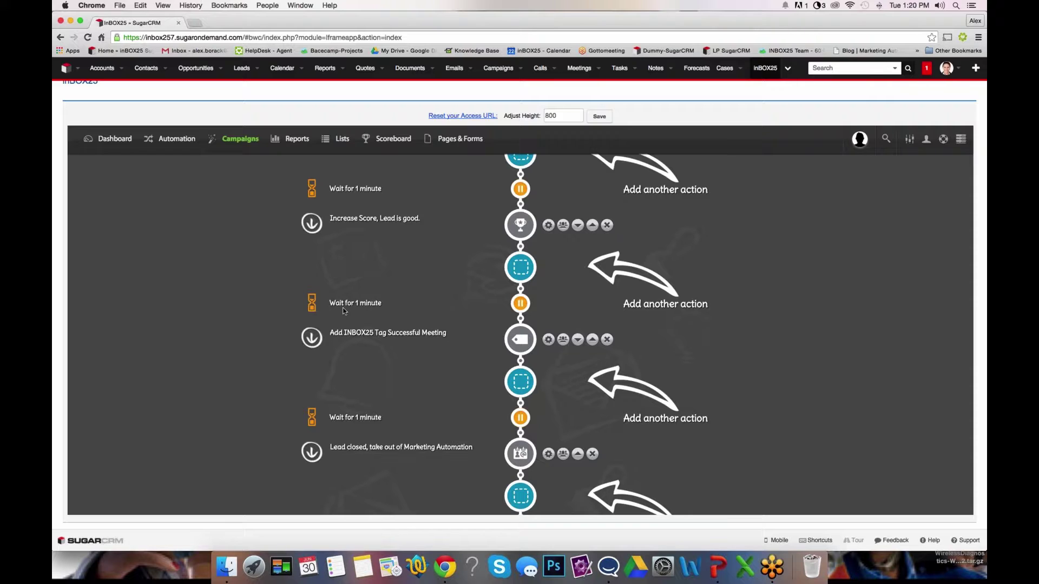
left_click(176, 139)
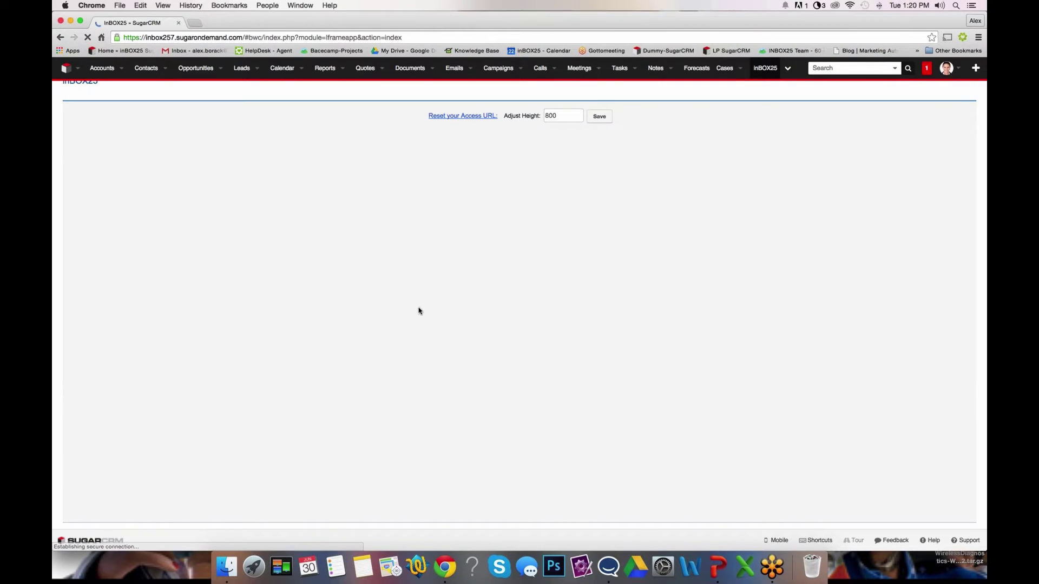
scroll(473, 338, "down", 8)
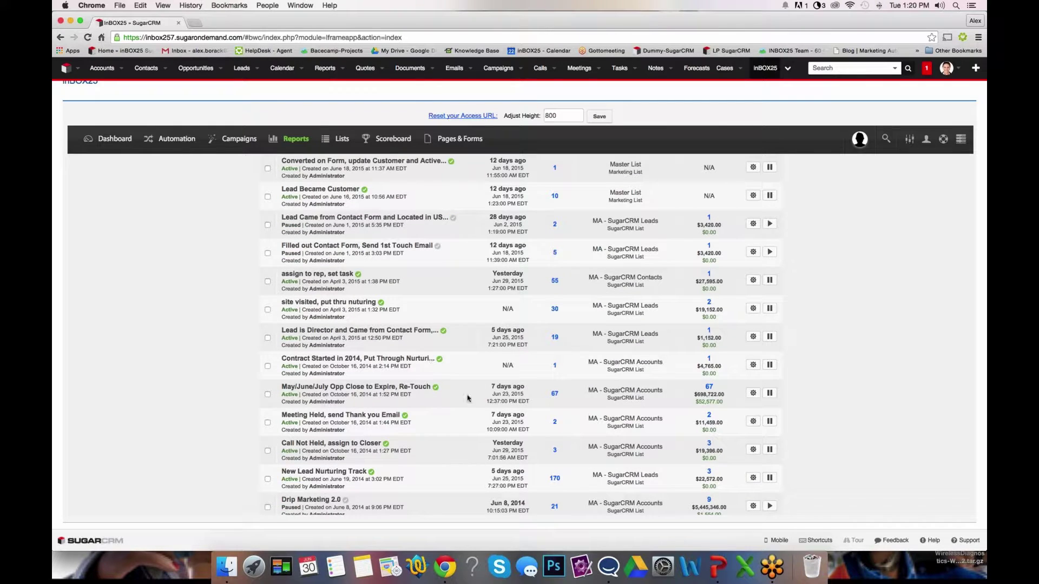
scroll(553, 402, "down", 2)
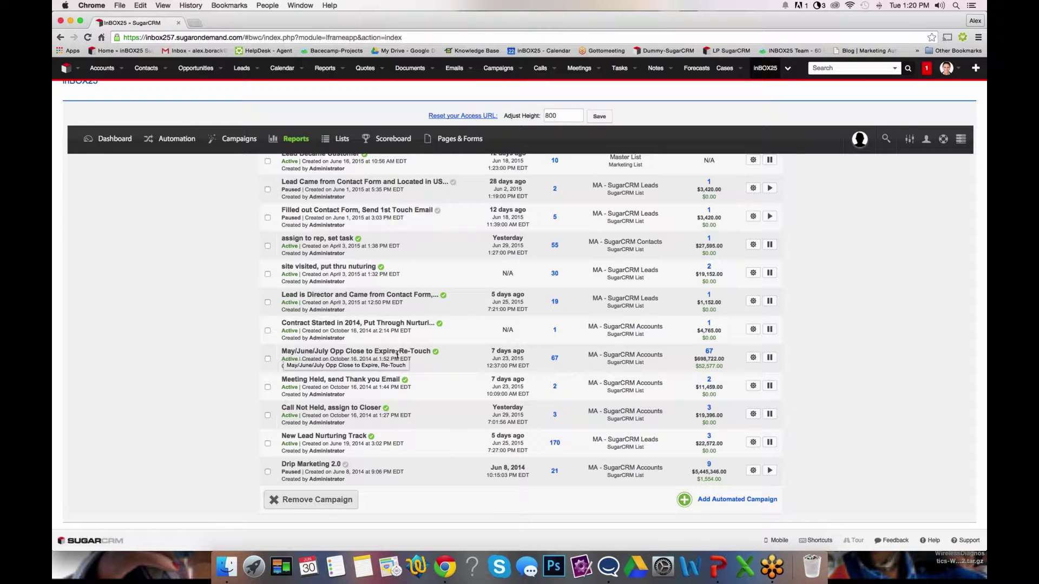
left_click(752, 358)
left_click(757, 366)
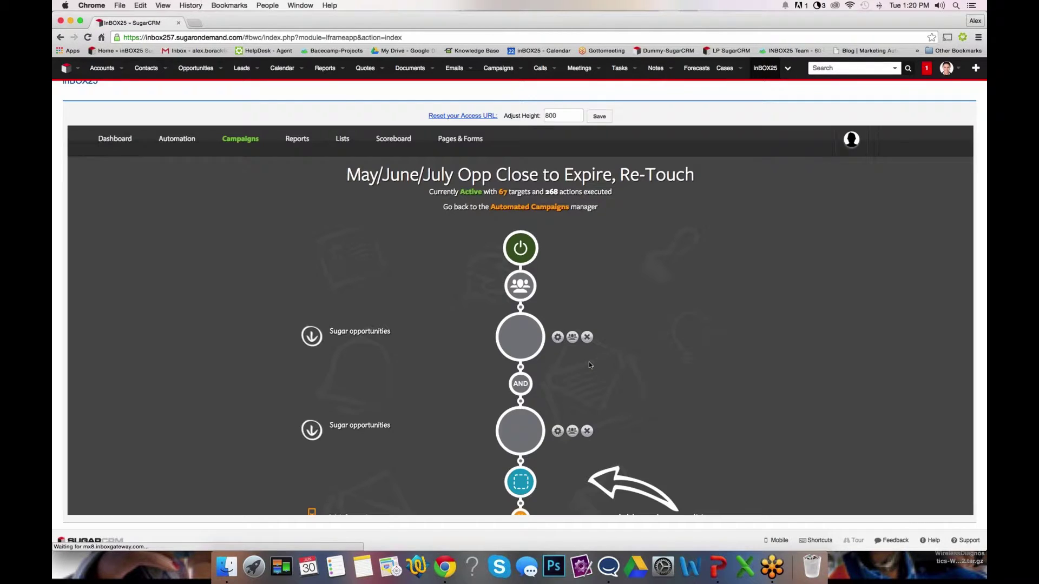
Review the Expected Close Date rules of both Sugar opportunities conditions, closing each without changes.
scroll(453, 352, "down", 2)
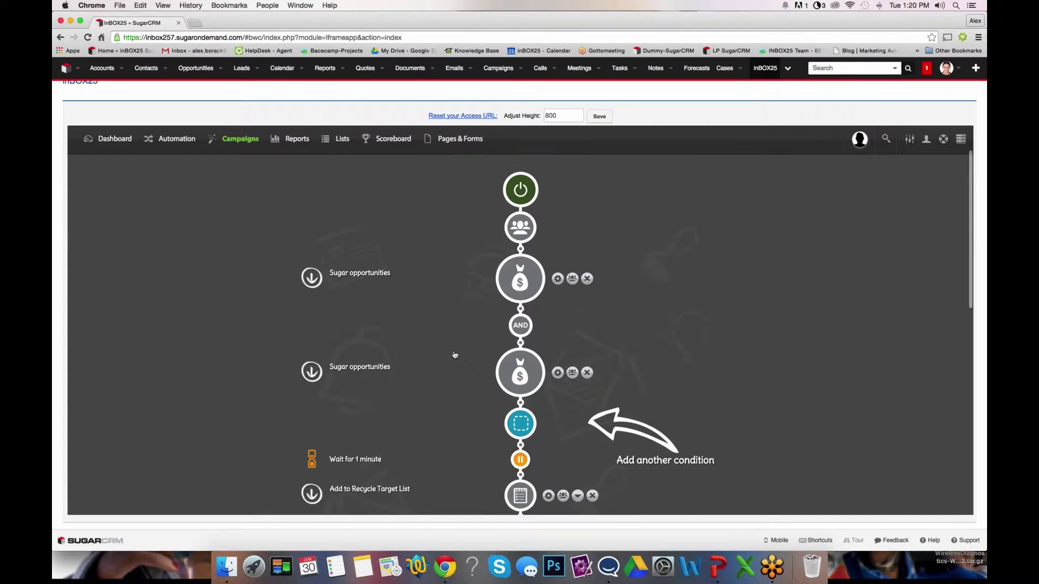
left_click(558, 273)
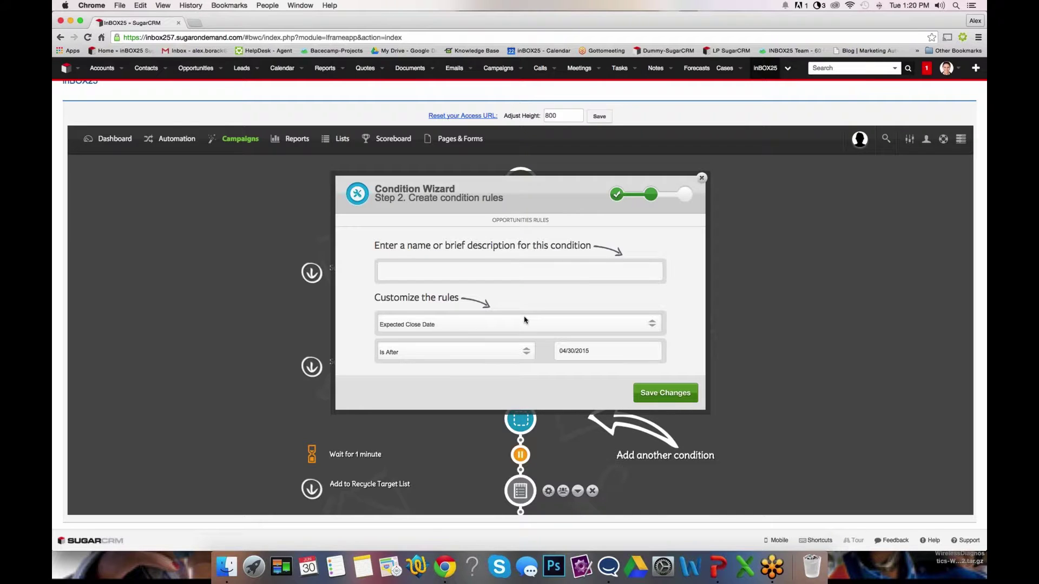
left_click(701, 178)
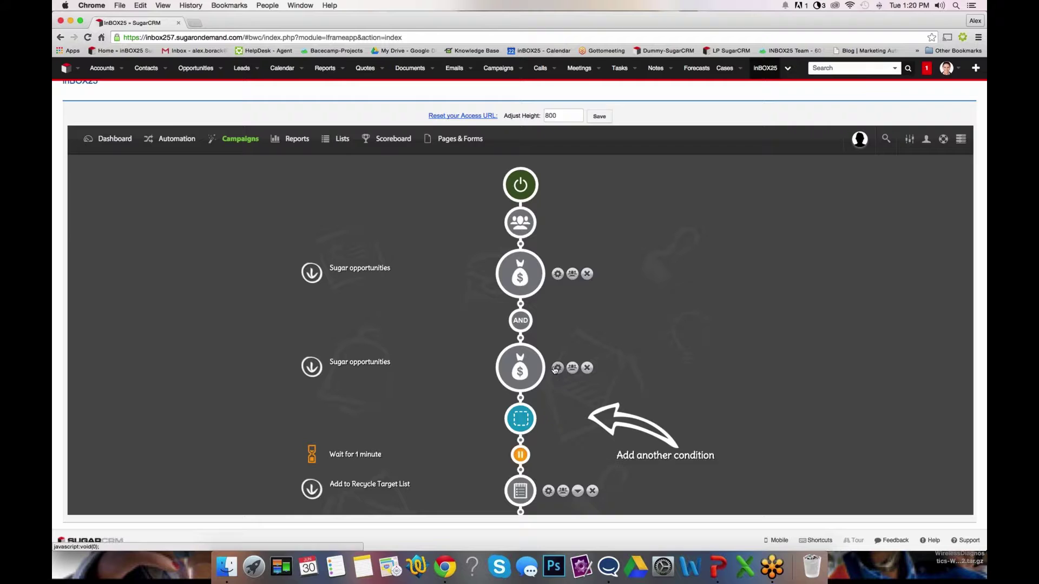
left_click(550, 372)
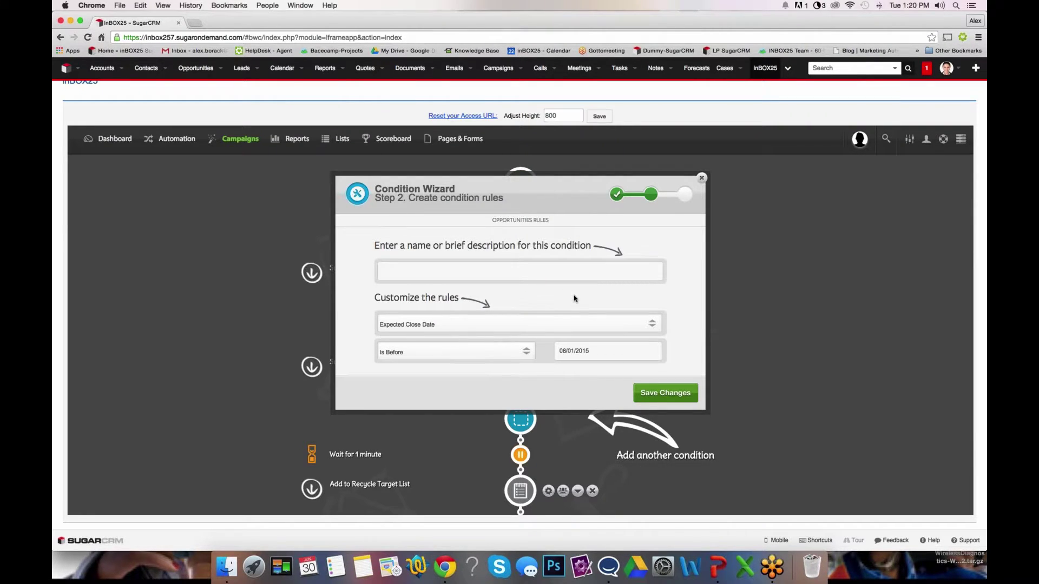
left_click(700, 179)
Examine the record assignment rules of the "Assign to Sales Team Round Robin" action and close them without changes.
scroll(474, 268, "down", 2)
scroll(475, 268, "down", 2)
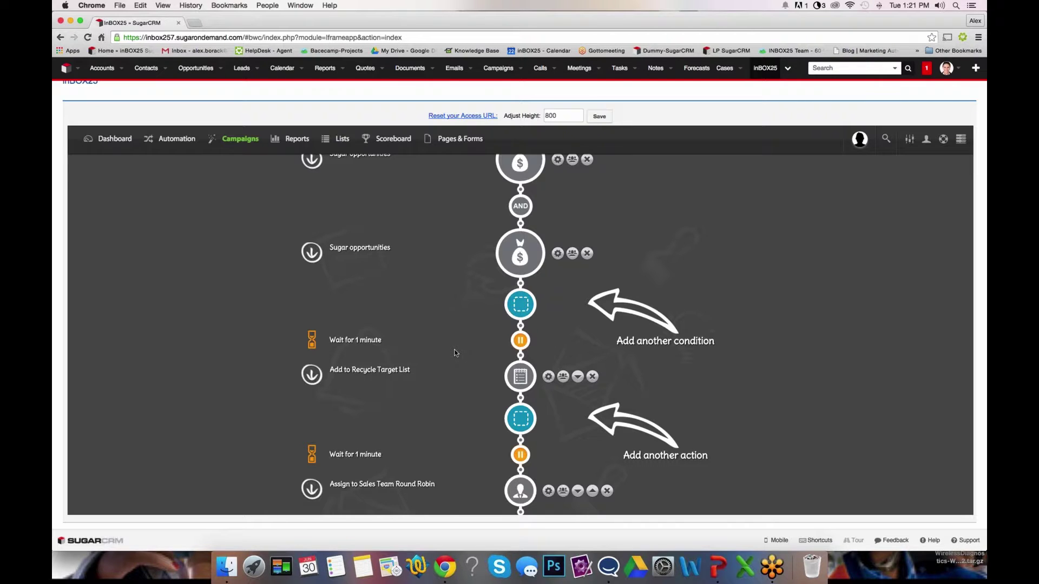
scroll(455, 353, "down", 1)
scroll(455, 353, "down", 3)
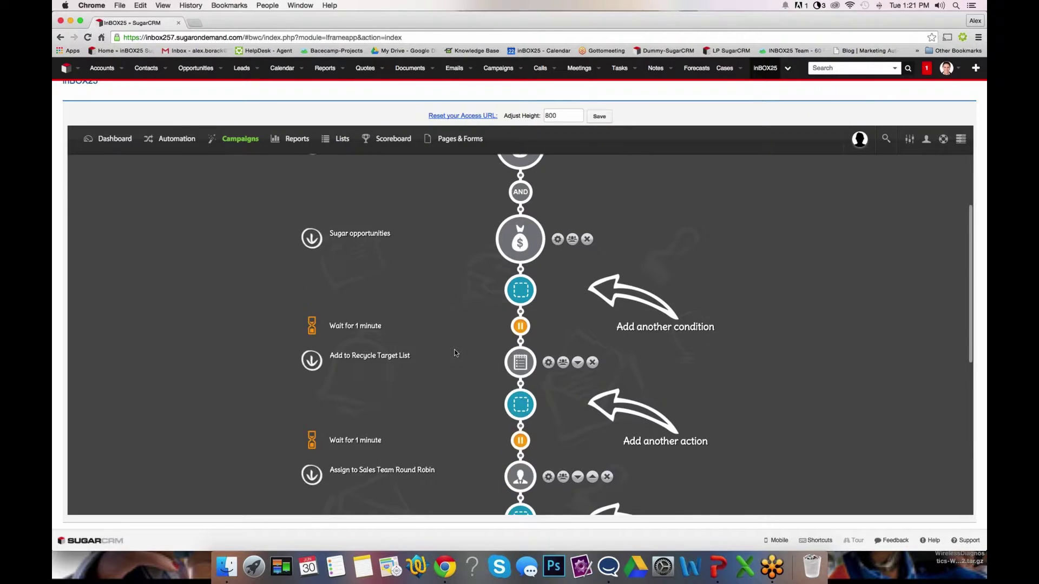
left_click(549, 419)
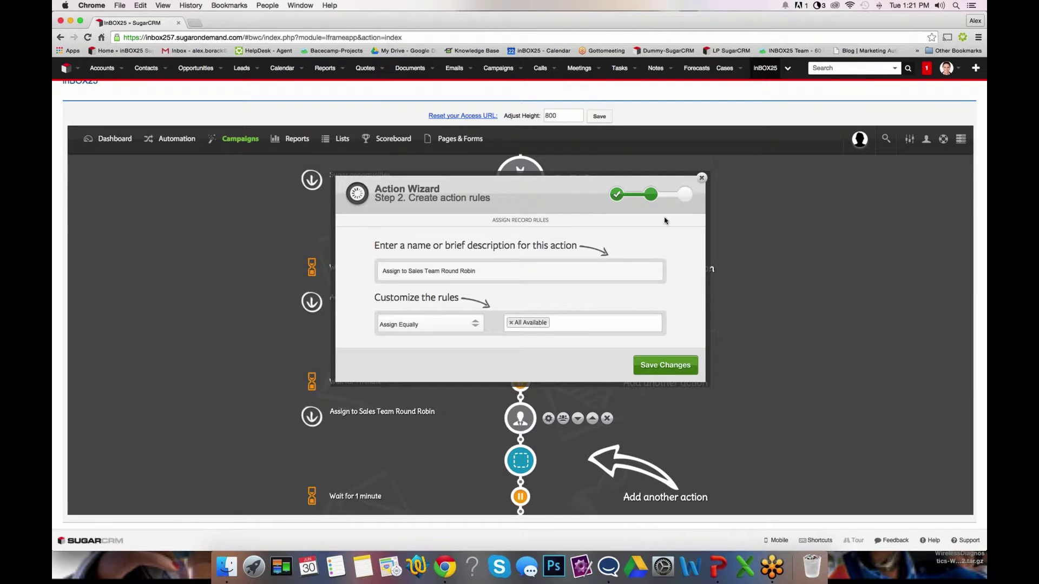
left_click(701, 178)
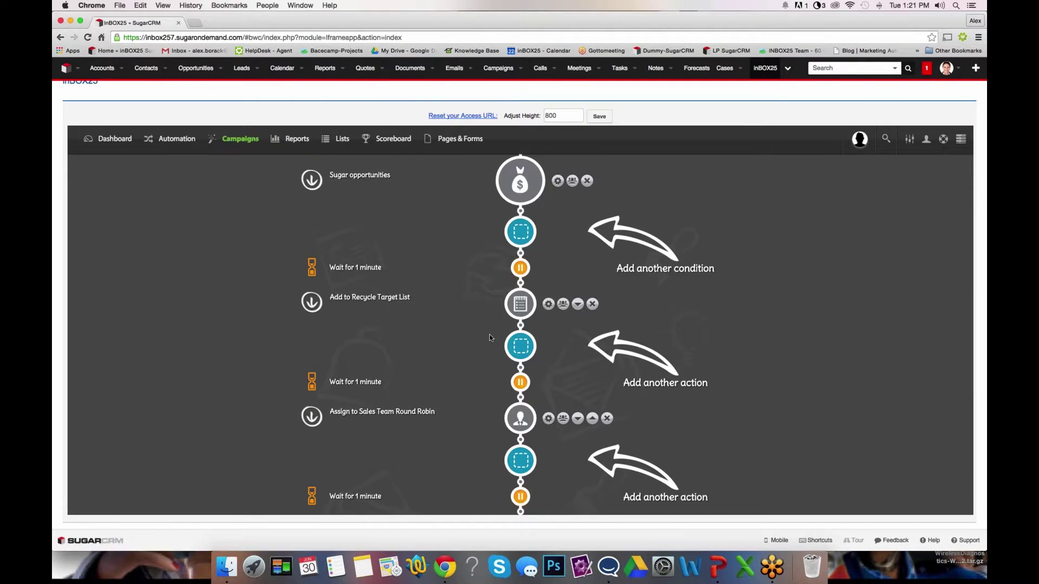
Review the subject, status, priority and description of the "Set Task to Reach out Personally to Record" action and save its rules as they are.
scroll(481, 340, "down", 2)
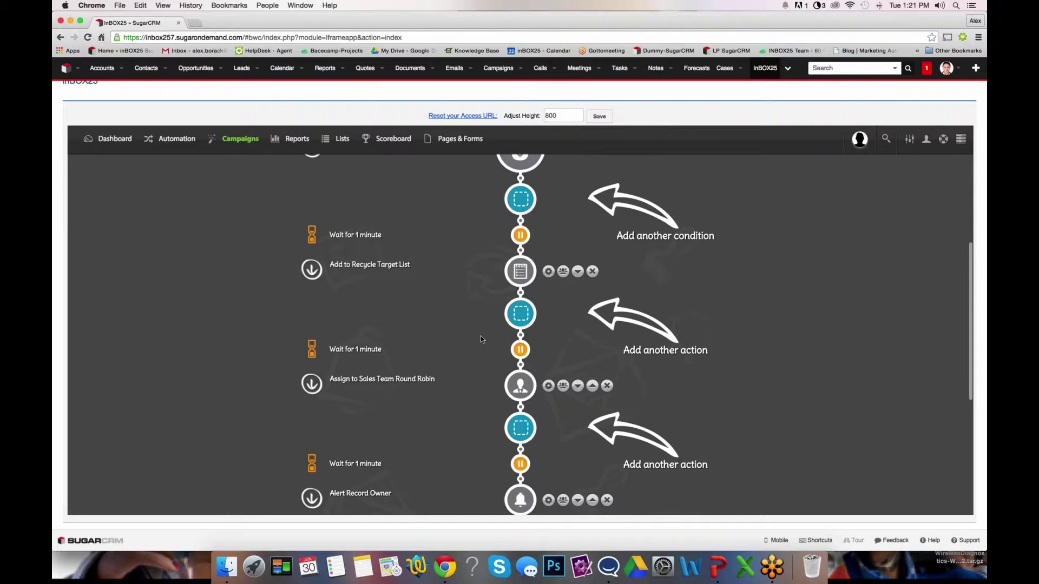
scroll(480, 340, "down", 5)
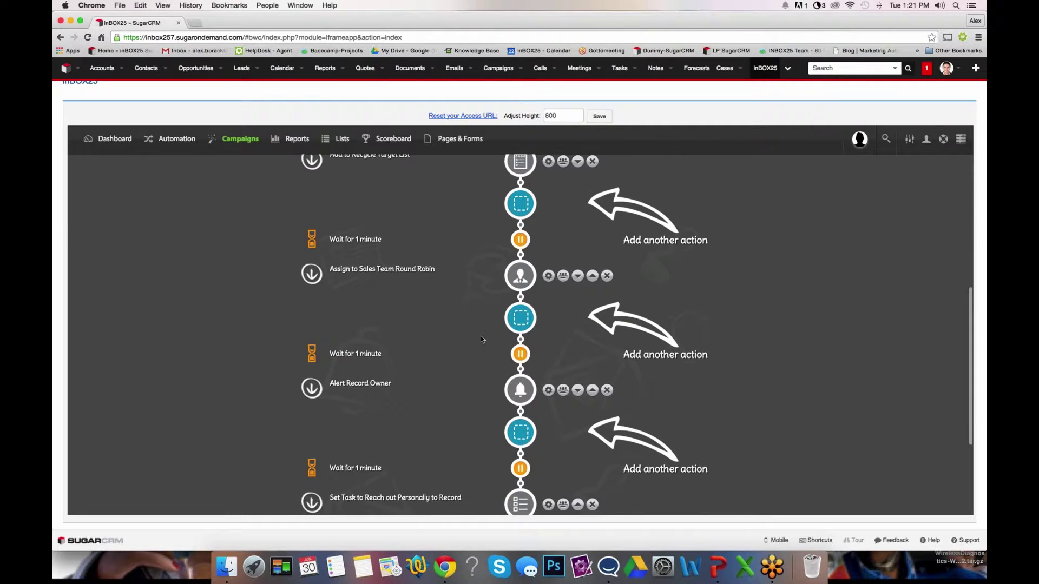
scroll(481, 339, "down", 2)
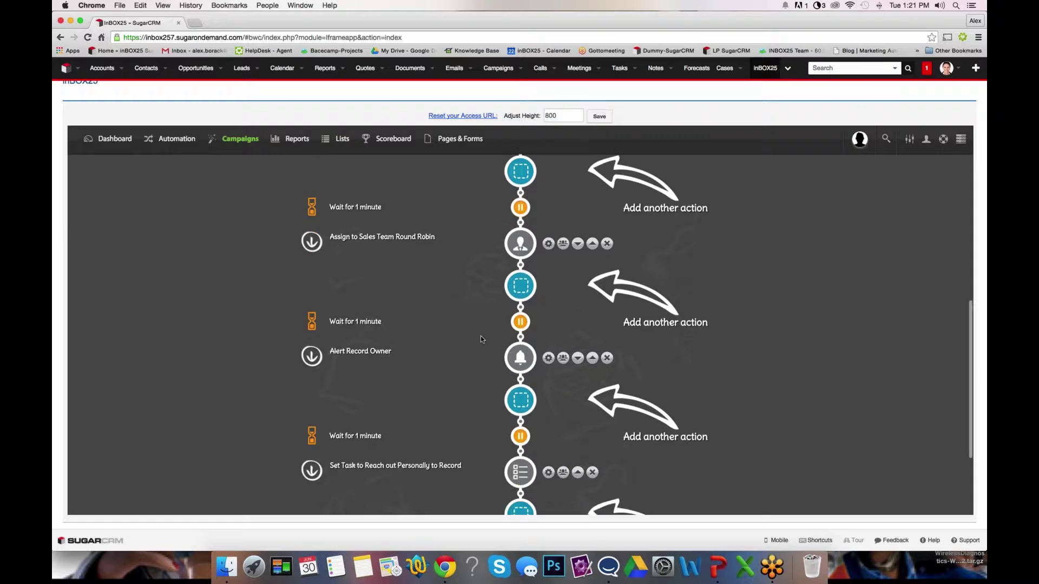
scroll(481, 339, "down", 3)
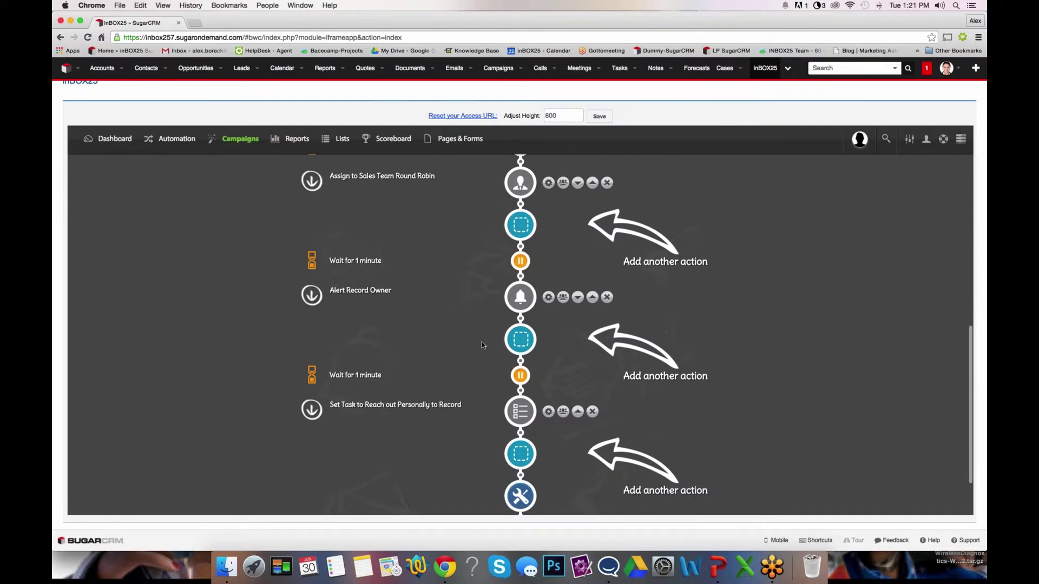
left_click(547, 402)
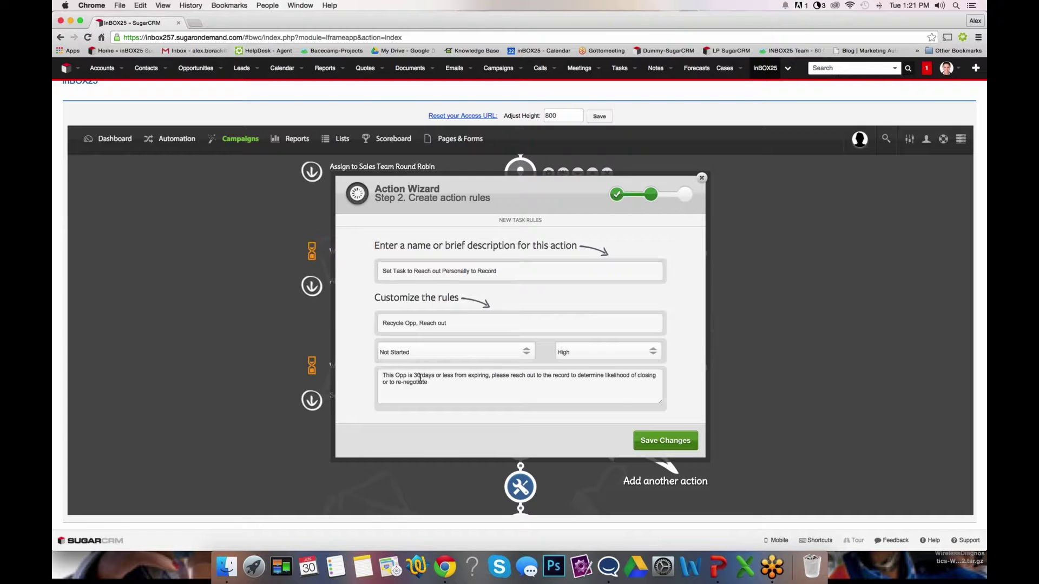
double_click(392, 323)
left_click_drag(445, 324, 464, 318)
left_click(405, 323)
left_click(434, 382)
left_click(673, 438)
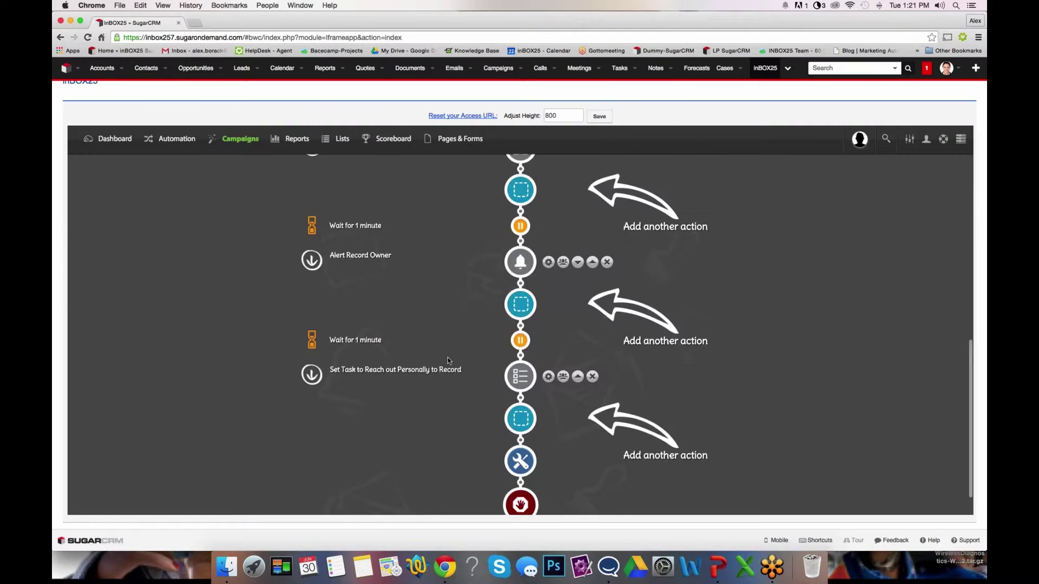
Look over the end of the re-touch workflow and go back to the Automated Campaigns list.
scroll(447, 357, "down", 2)
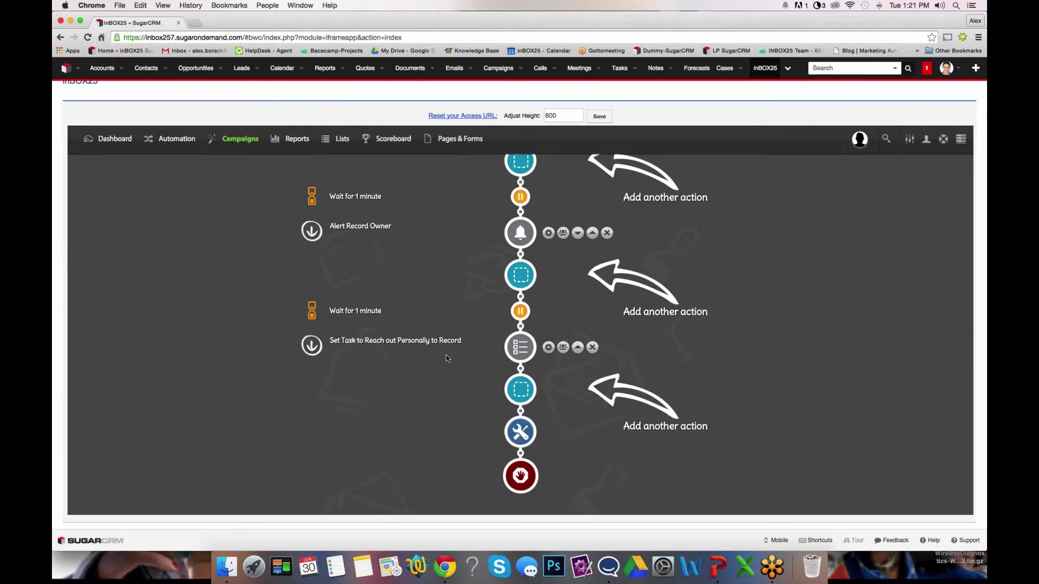
scroll(446, 355, "up", 5)
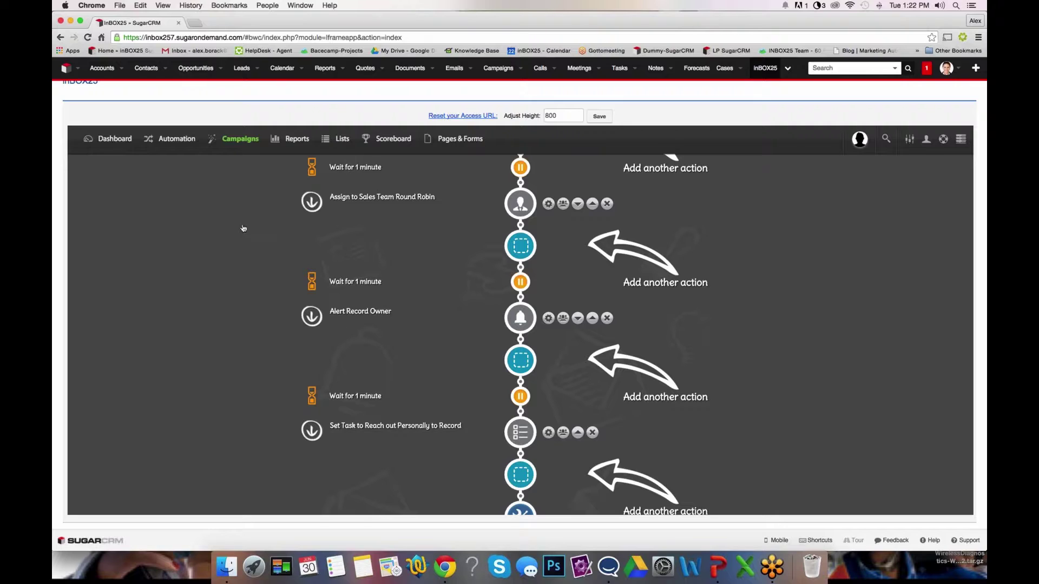
left_click(173, 140)
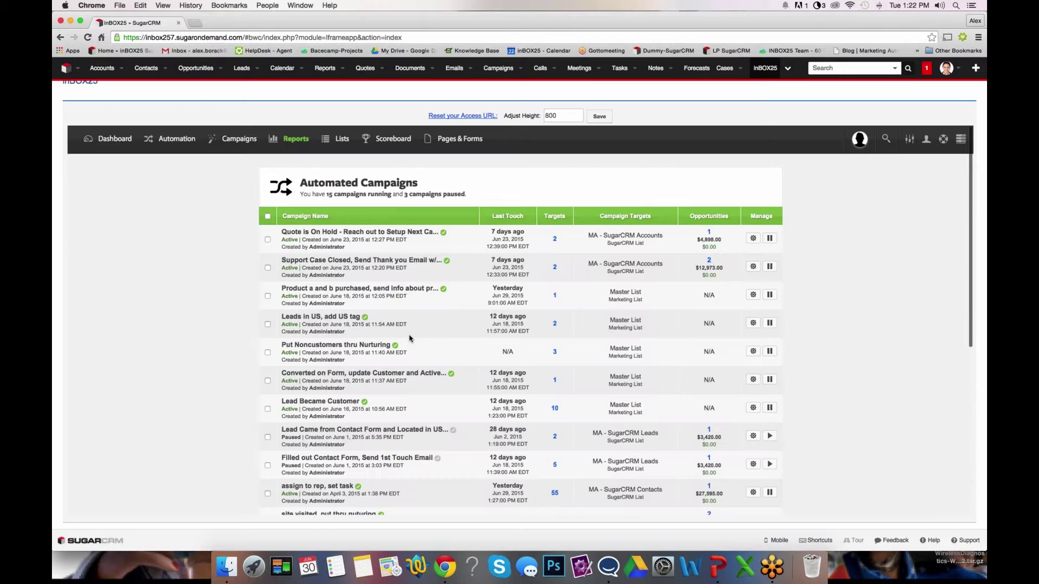
Open the "Contract Started in 2014, Put Through Nurturing" automation for editing and review its contract start date condition without changing it.
scroll(410, 338, "down", 5)
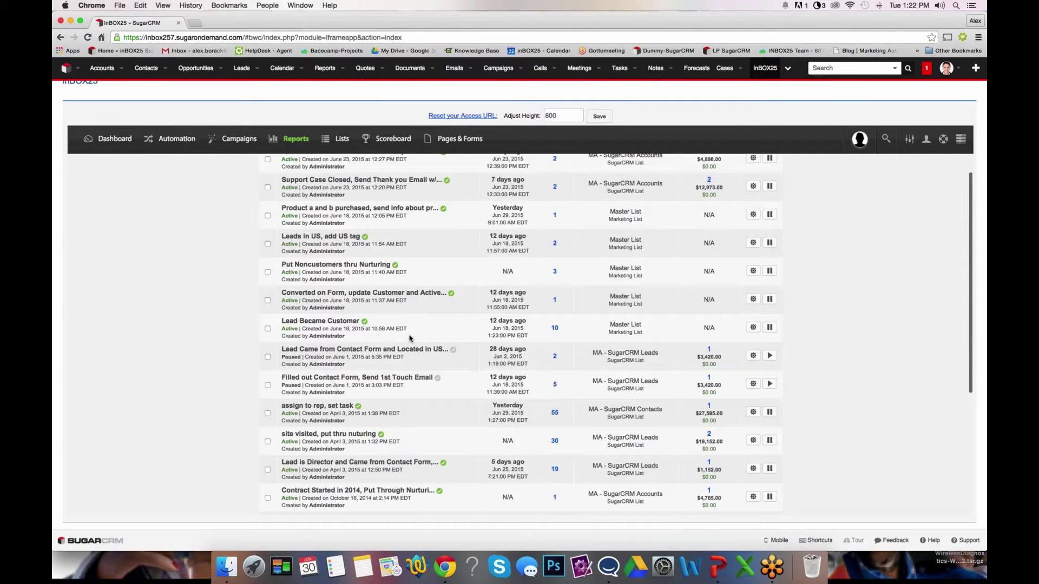
scroll(411, 368, "down", 1)
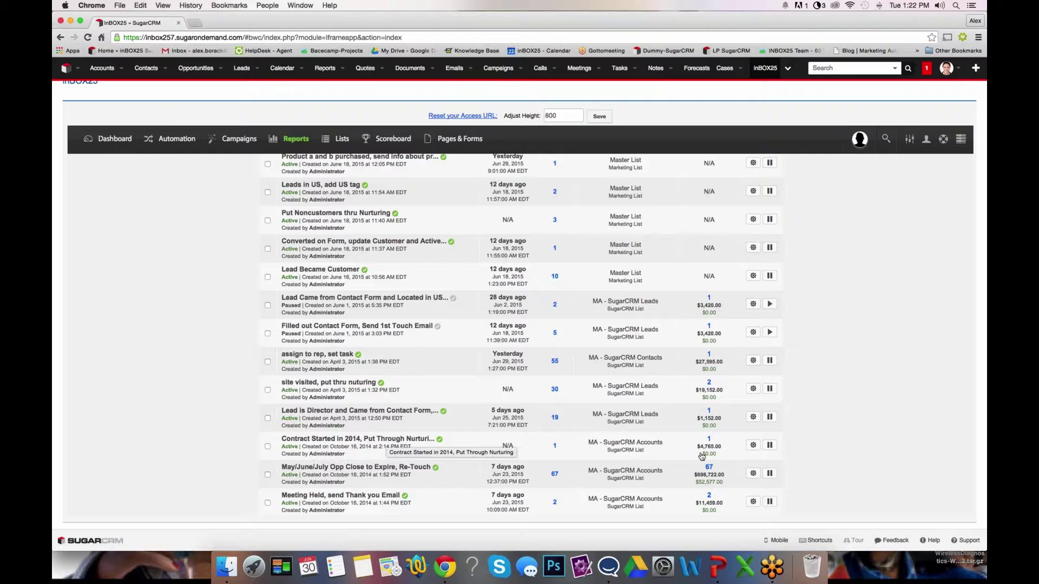
left_click(753, 445)
scroll(750, 457, "up", 1)
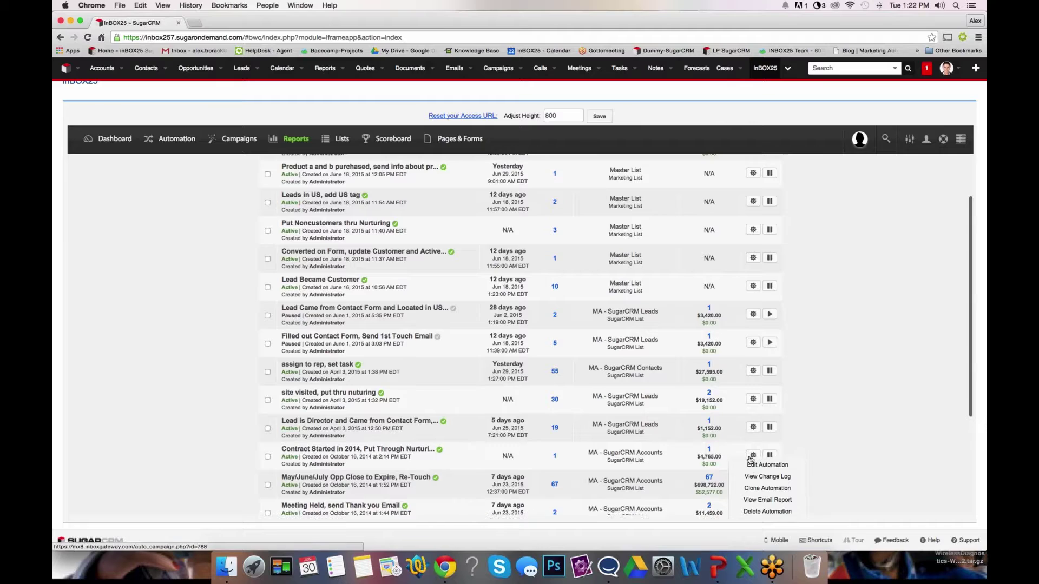
left_click(752, 463)
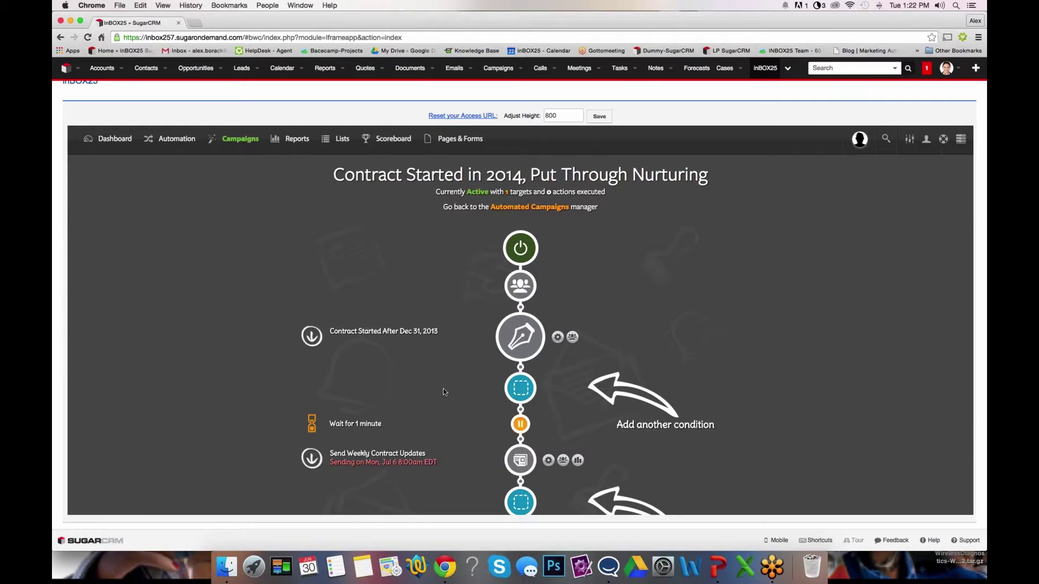
left_click(558, 338)
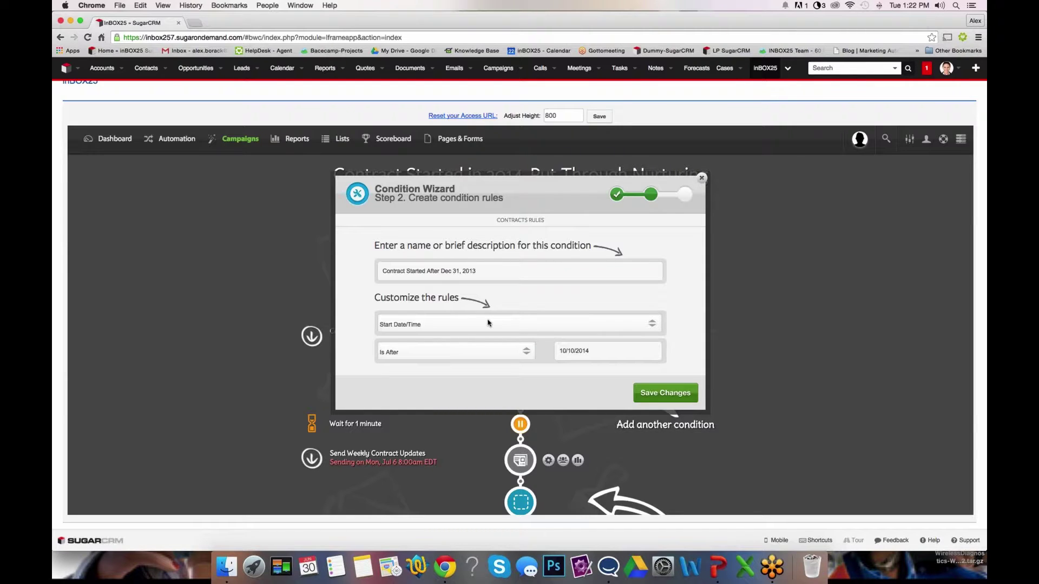
left_click(701, 179)
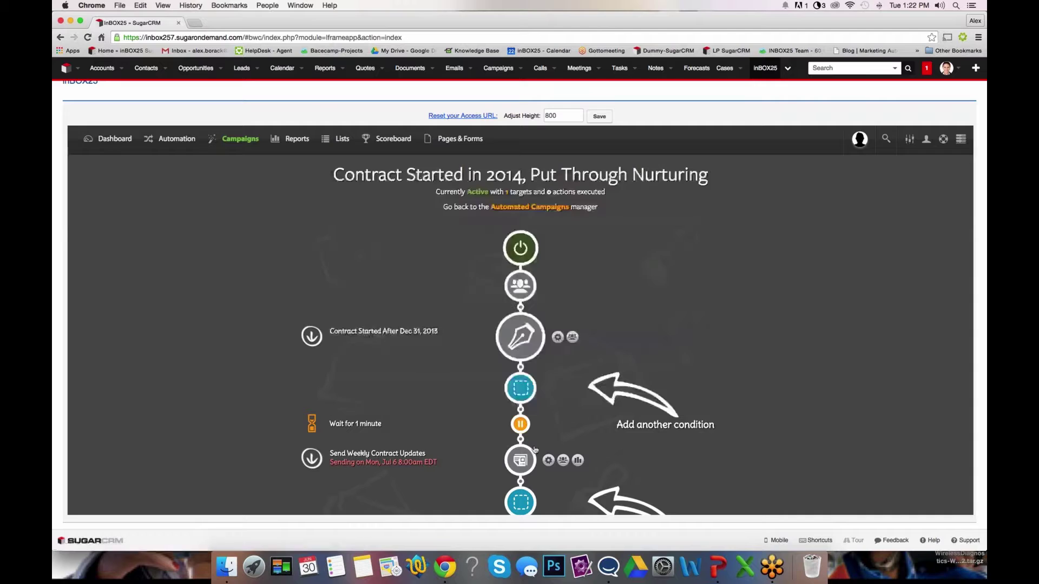
Add a copy of the existing Pro-Marketer email campaign to the content stream of the "Send Weekly Contract Updates" action.
left_click(548, 461)
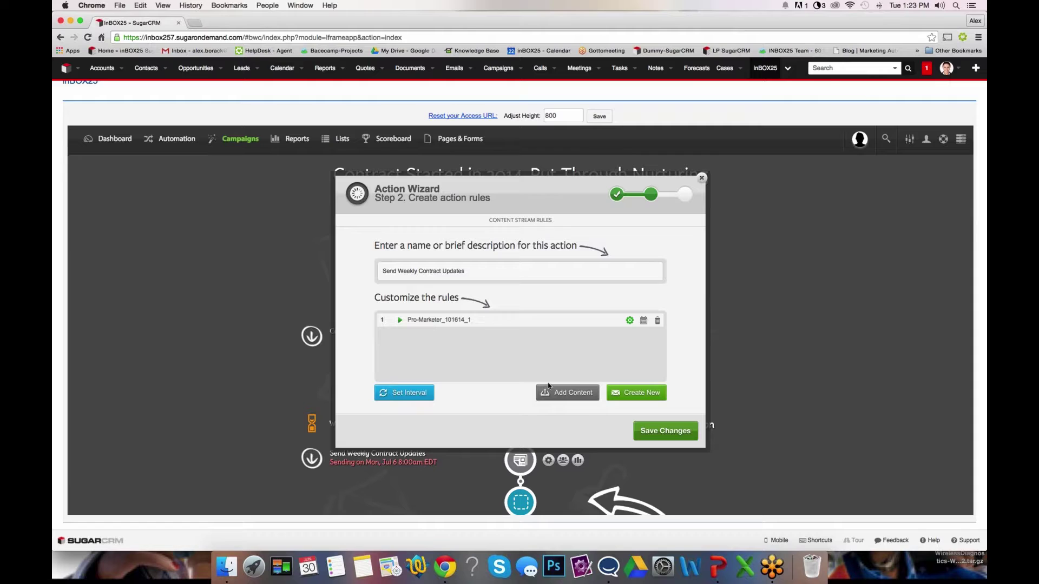
left_click(563, 393)
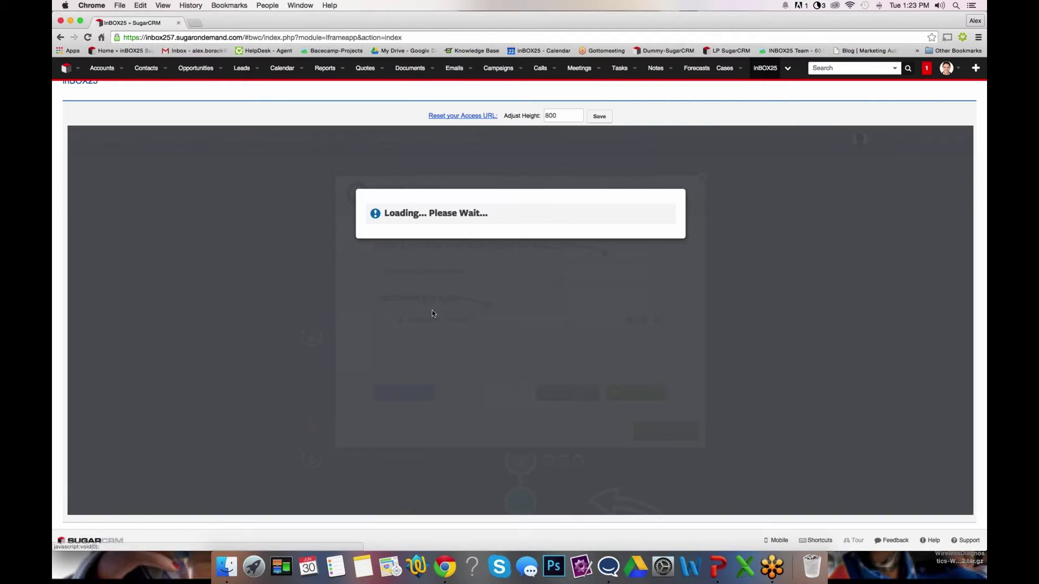
left_click(443, 258)
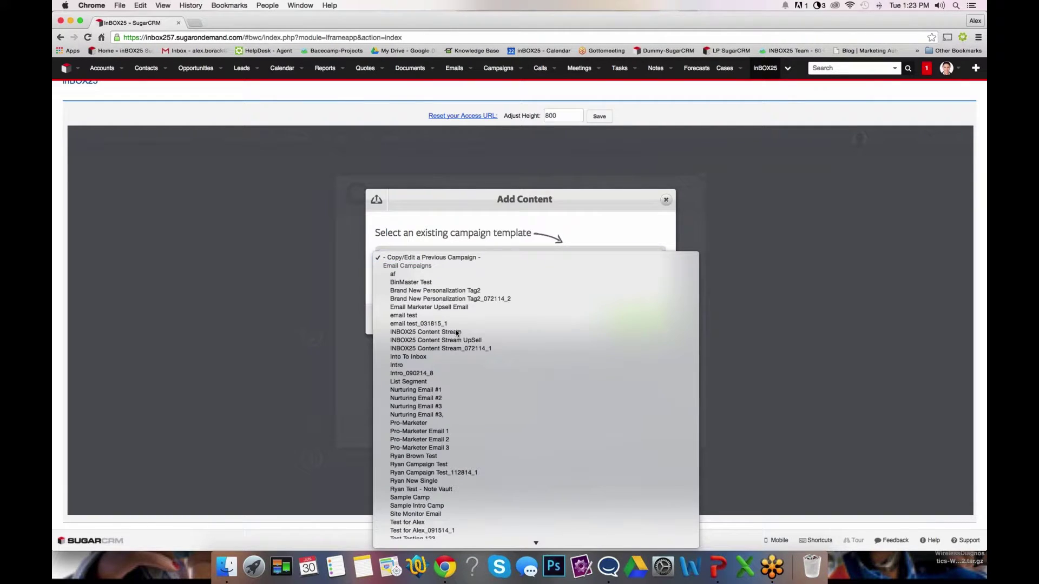
left_click(408, 423)
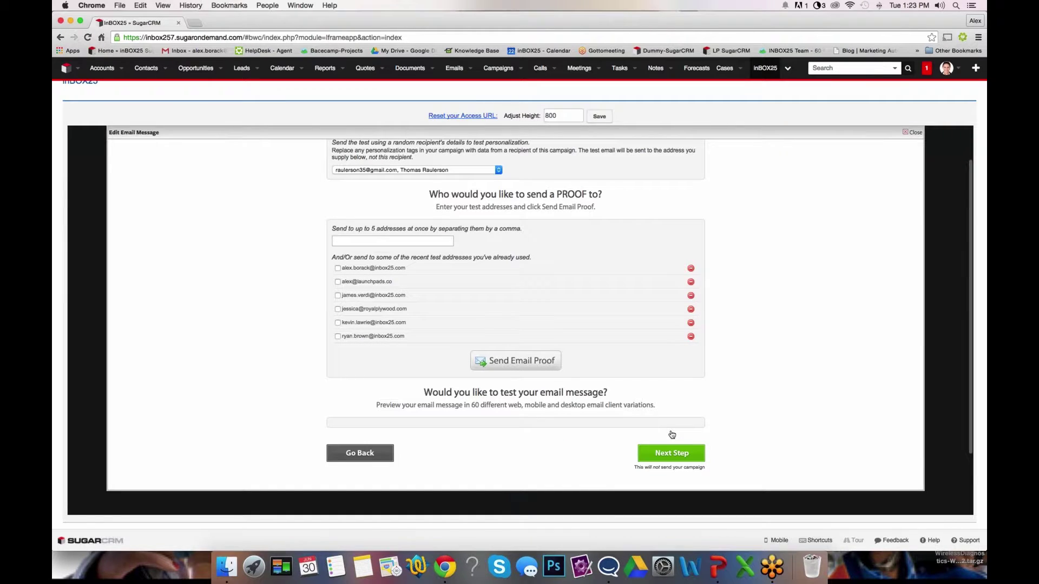
left_click(670, 452)
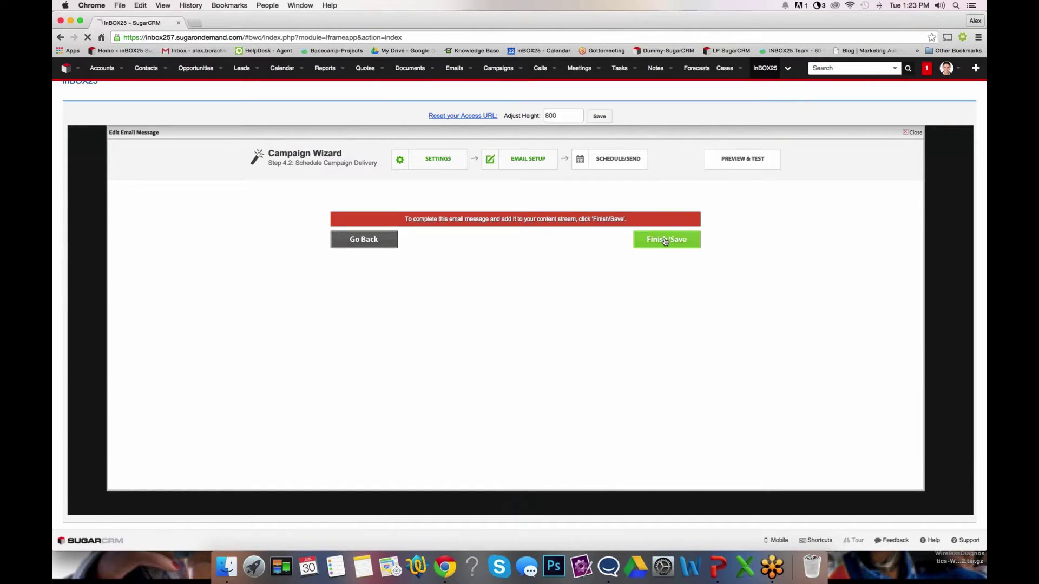
left_click(667, 238)
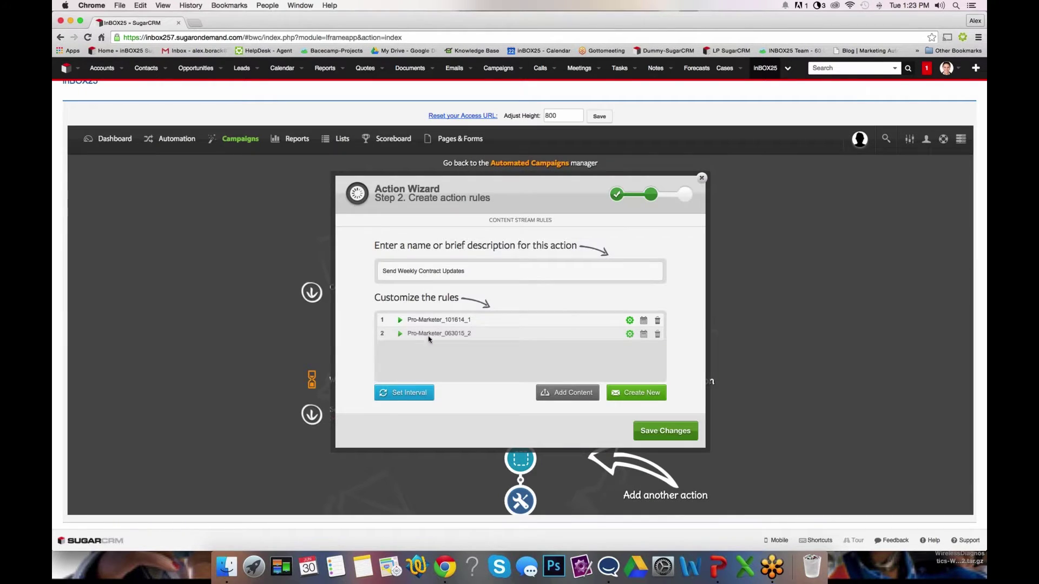
Save the content stream's delivery interval as once per week, Monday at 8:00 am, and save the action's changes.
left_click(400, 398)
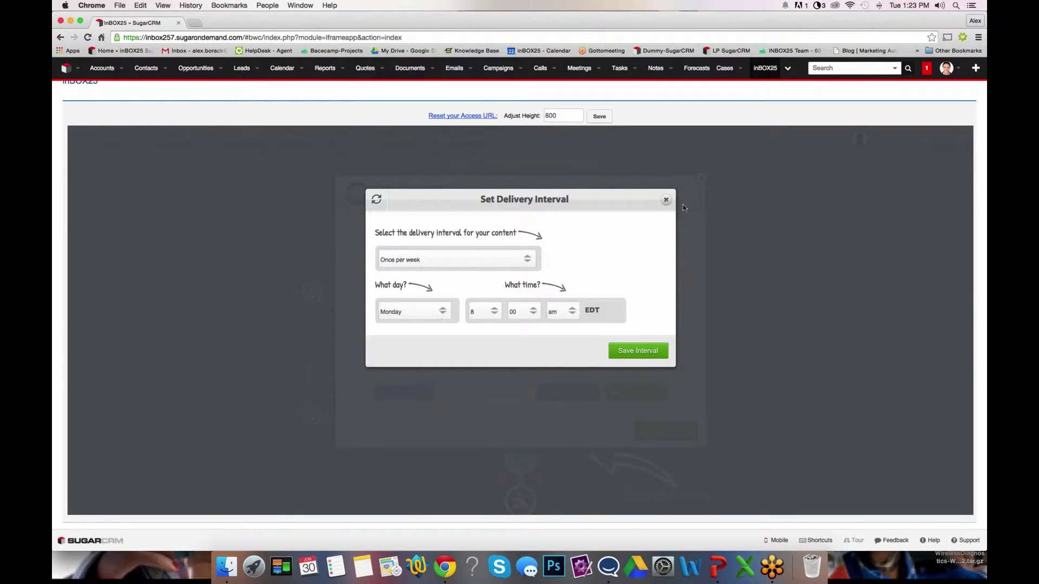
left_click(632, 351)
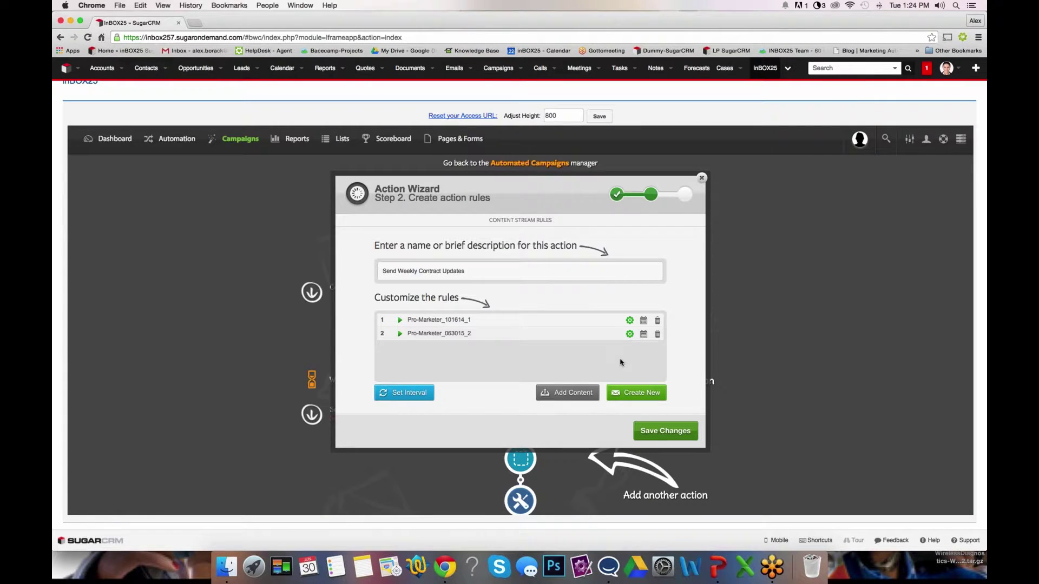
left_click(655, 431)
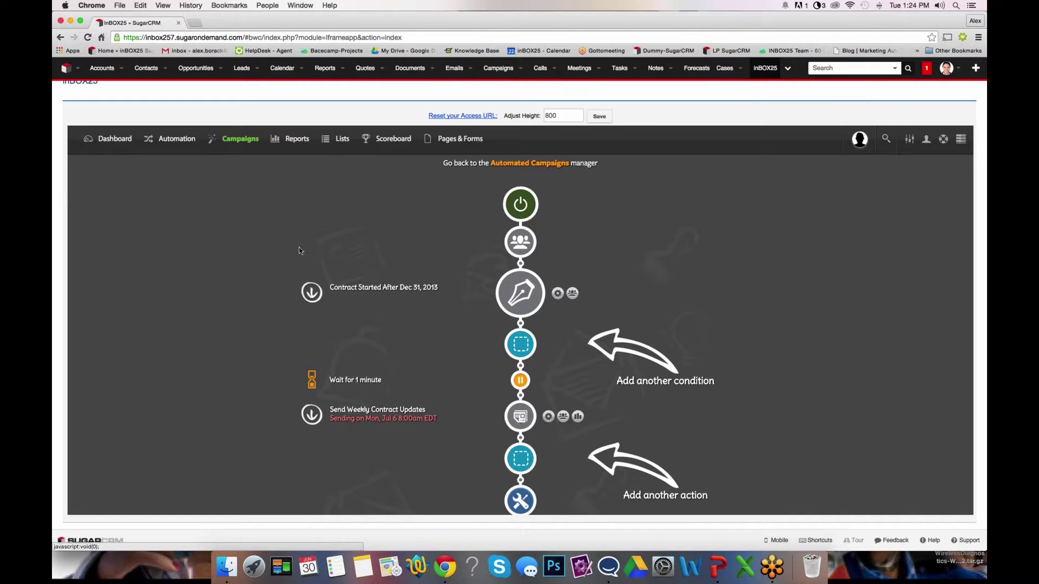
Open the "Support Case Closed, Send Thank you Email w/ Survey" automation from the Automated Campaigns list and review its case status condition without changes.
scroll(292, 249, "up", 2)
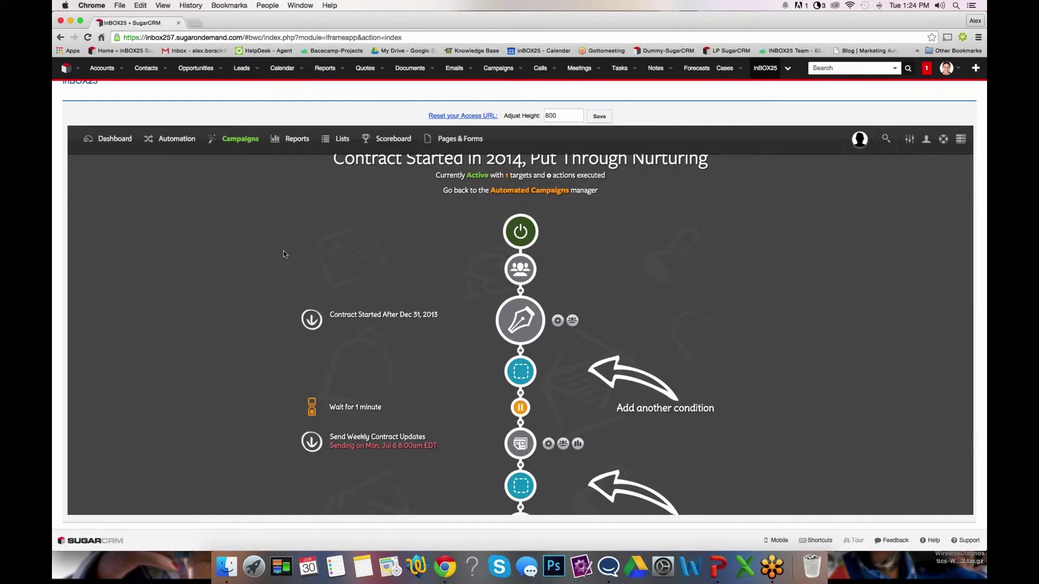
left_click(174, 144)
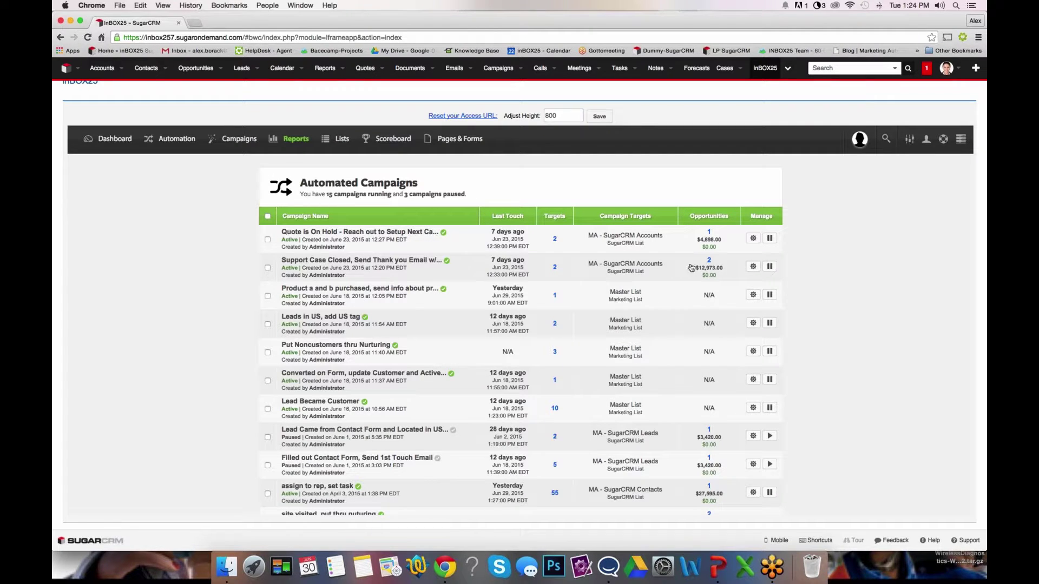
left_click(753, 266)
left_click(752, 278)
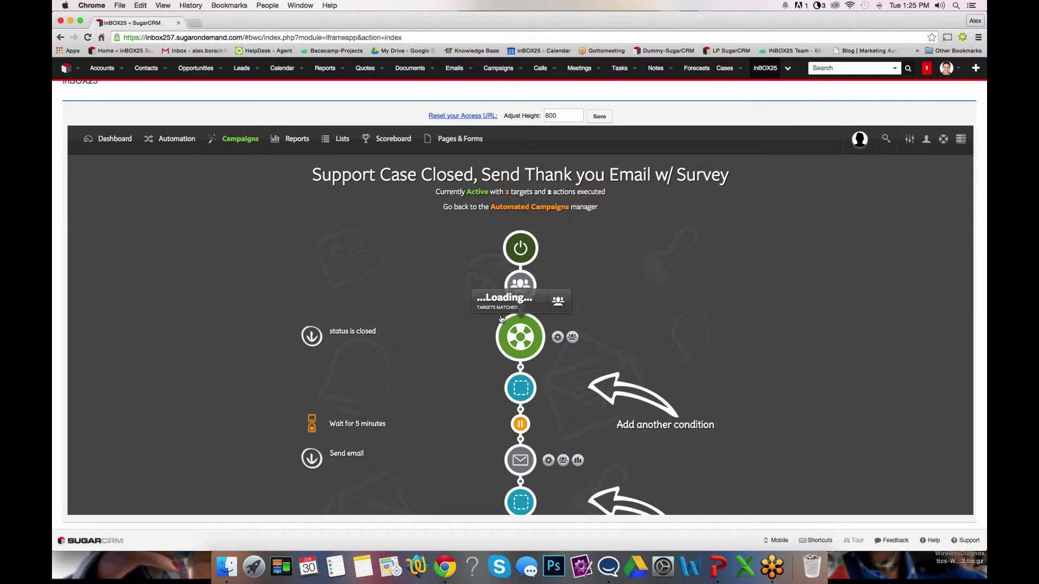
left_click(557, 337)
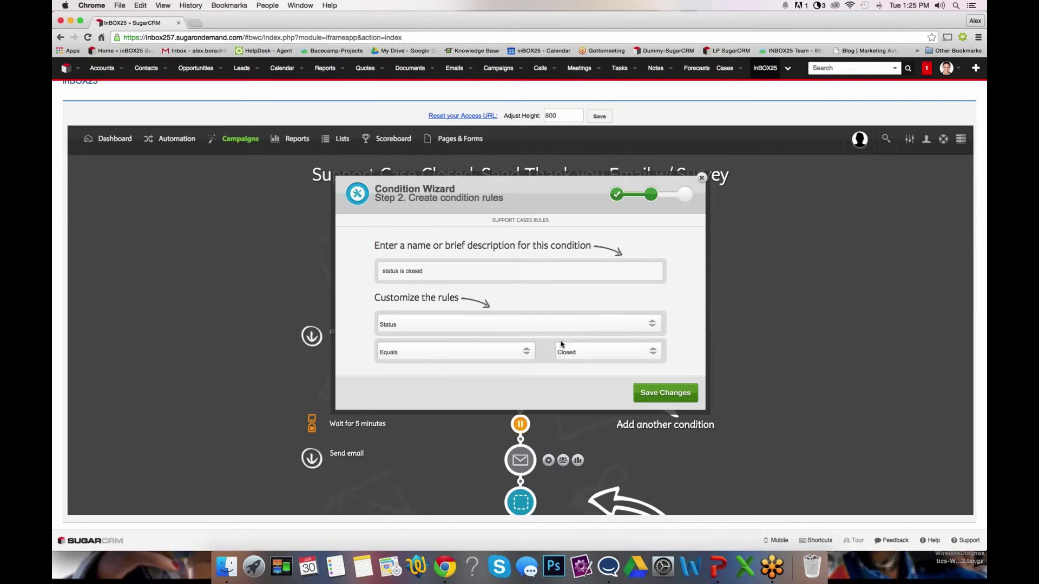
left_click(700, 178)
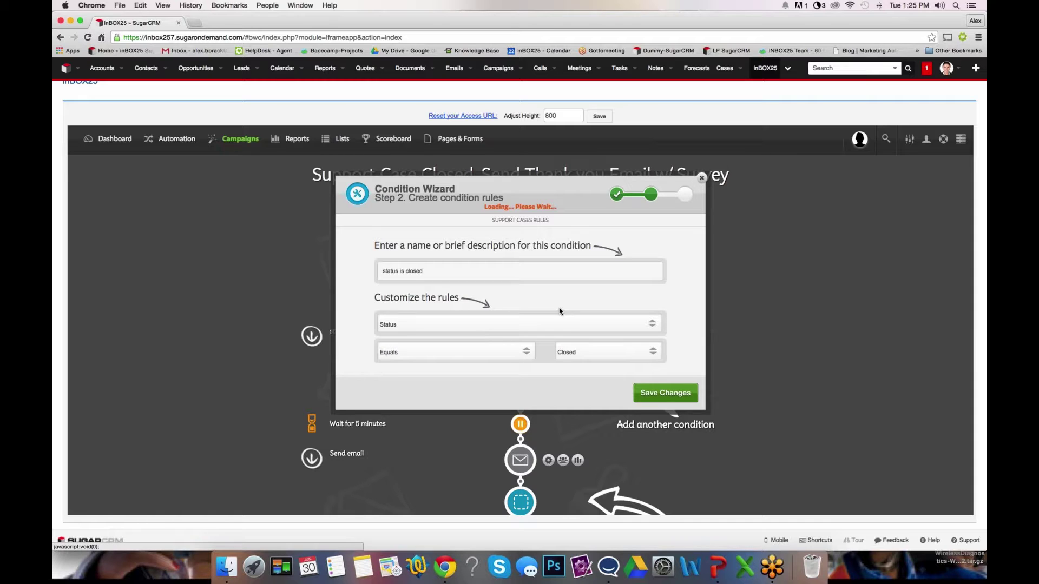
Look through the thank-you email and survey stages, then review the landing page rules of the "converted on survey" condition without changes.
scroll(427, 349, "down", 2)
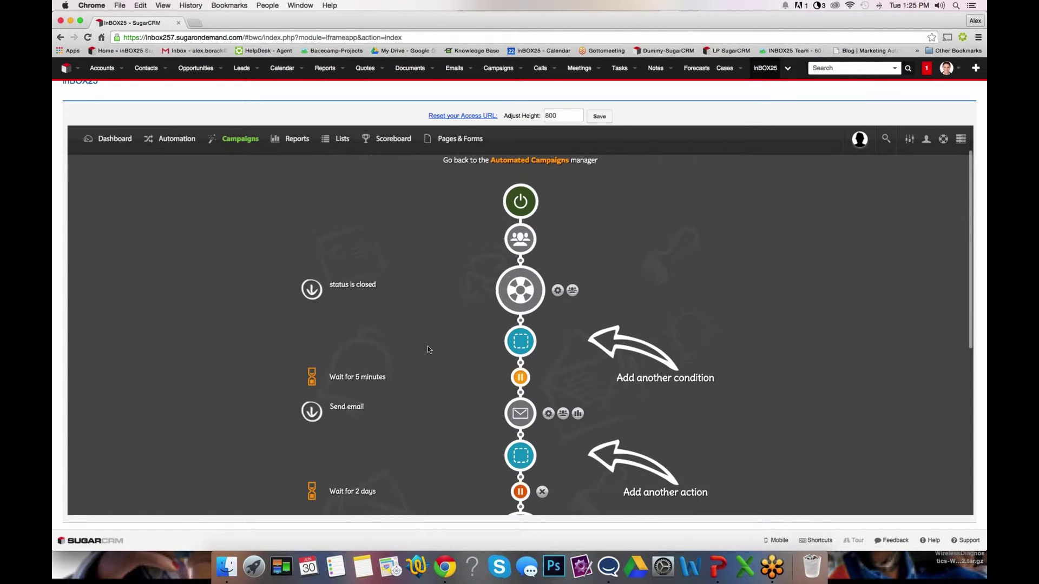
scroll(427, 347, "down", 3)
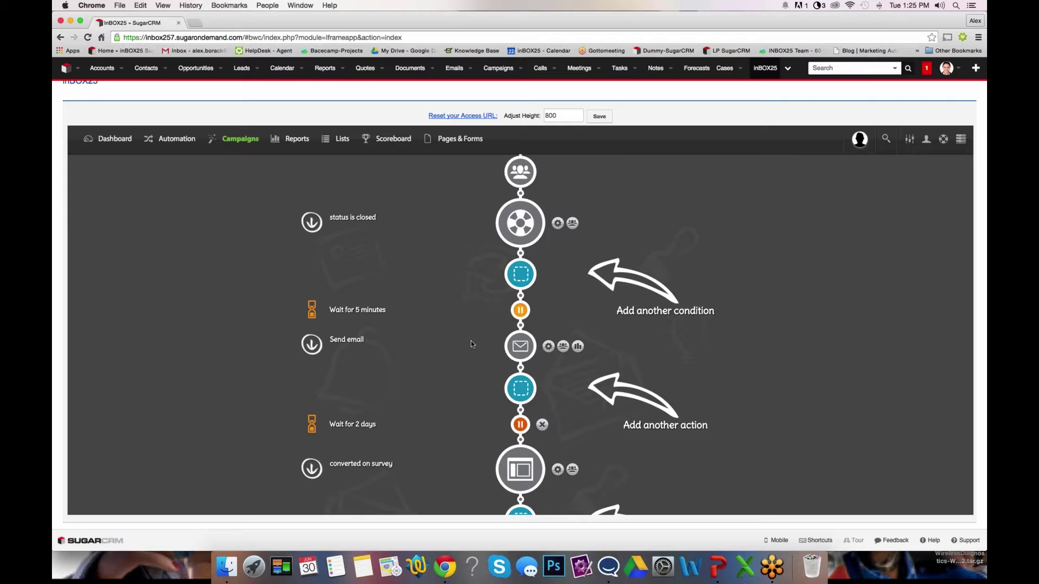
scroll(470, 340, "down", 3)
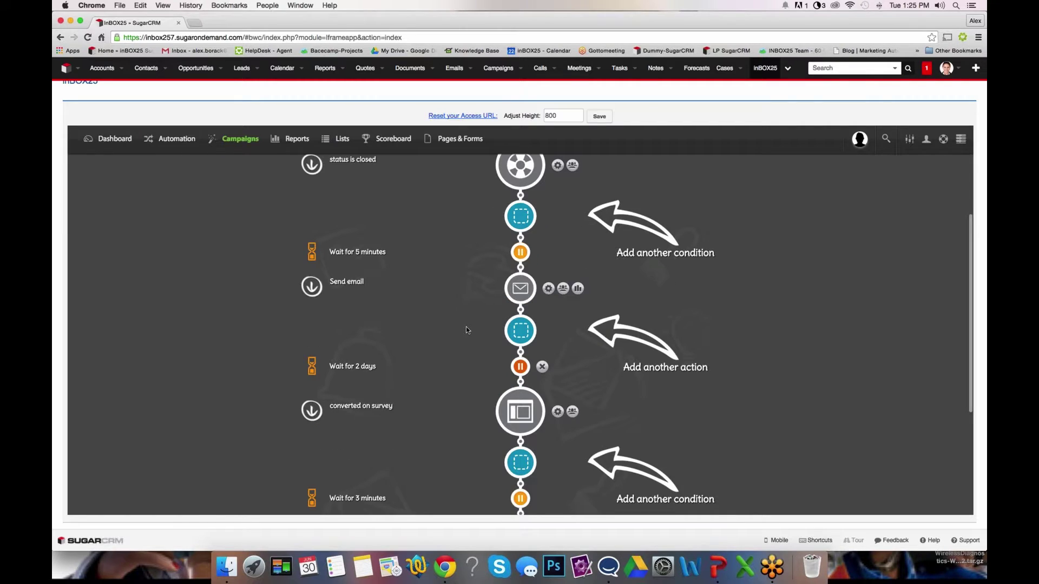
scroll(467, 327, "down", 1)
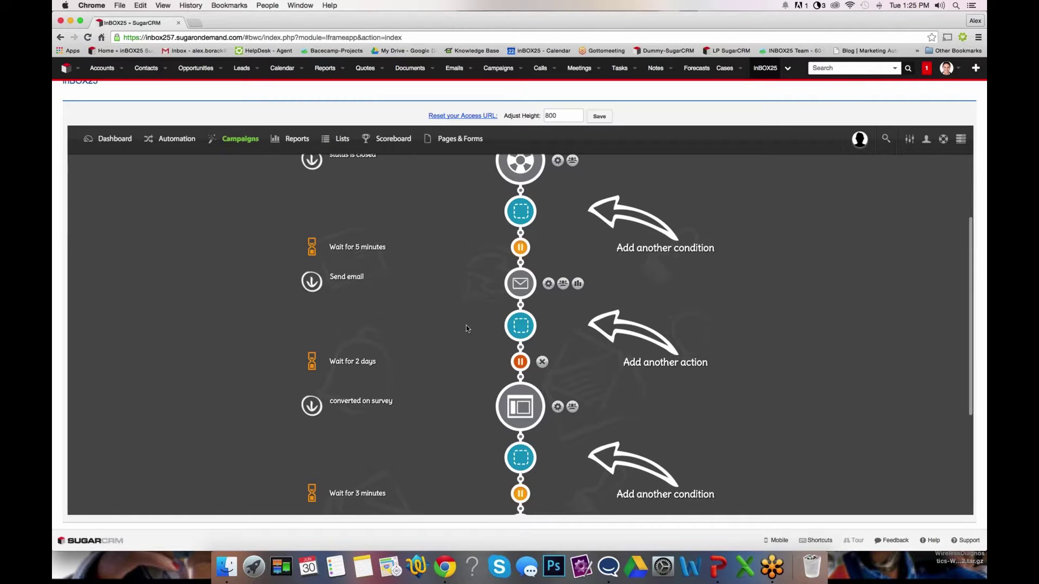
scroll(466, 328, "down", 2)
scroll(466, 326, "down", 2)
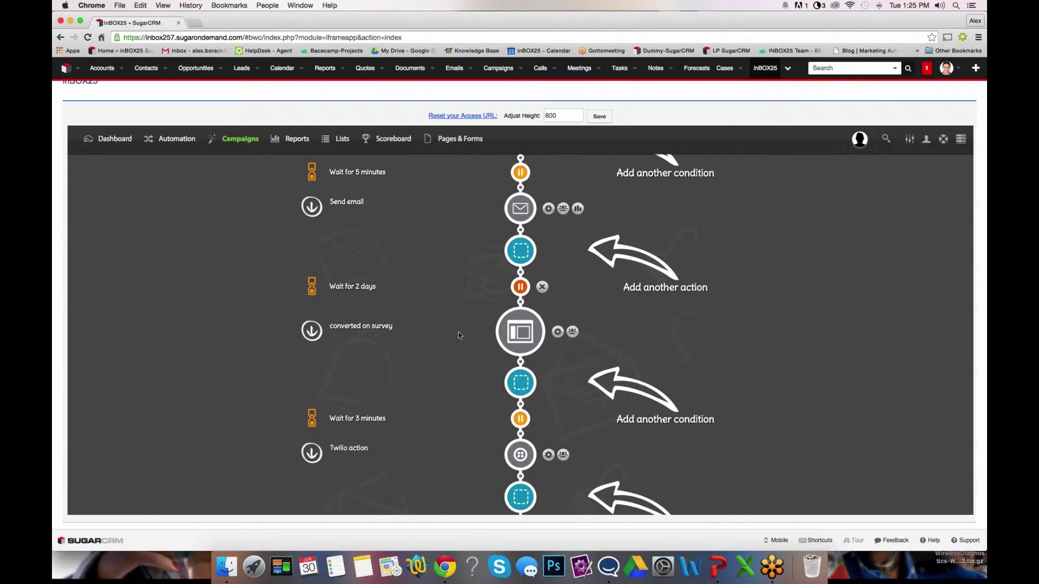
scroll(462, 332, "down", 1)
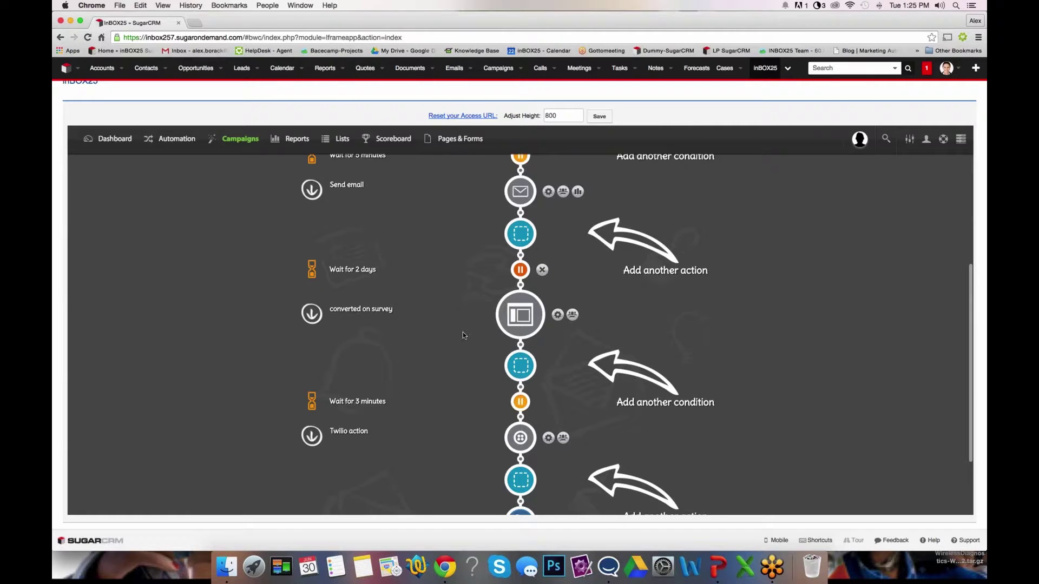
scroll(462, 332, "down", 1)
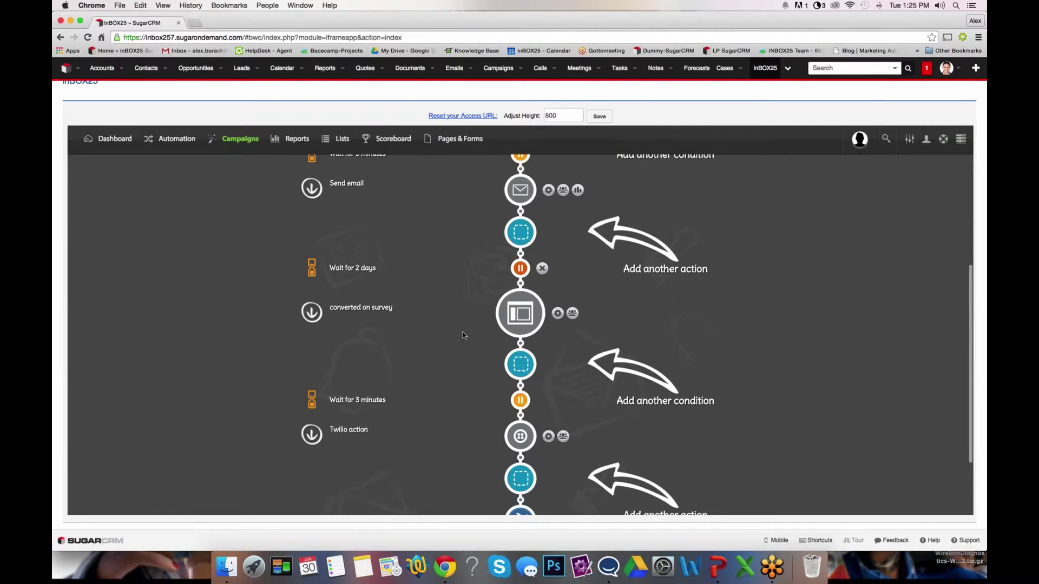
scroll(462, 335, "down", 1)
scroll(463, 333, "down", 1)
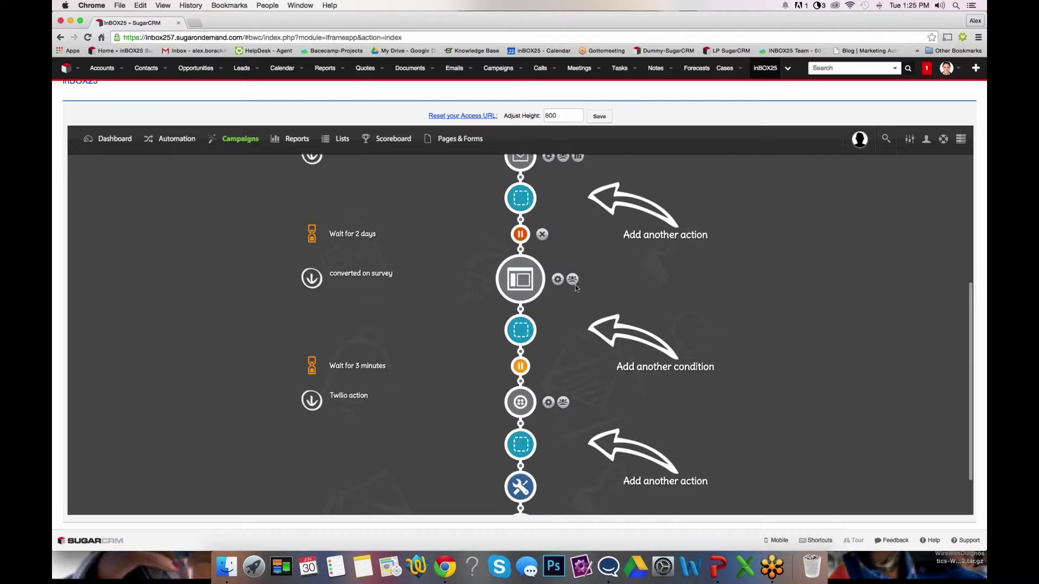
left_click(572, 278)
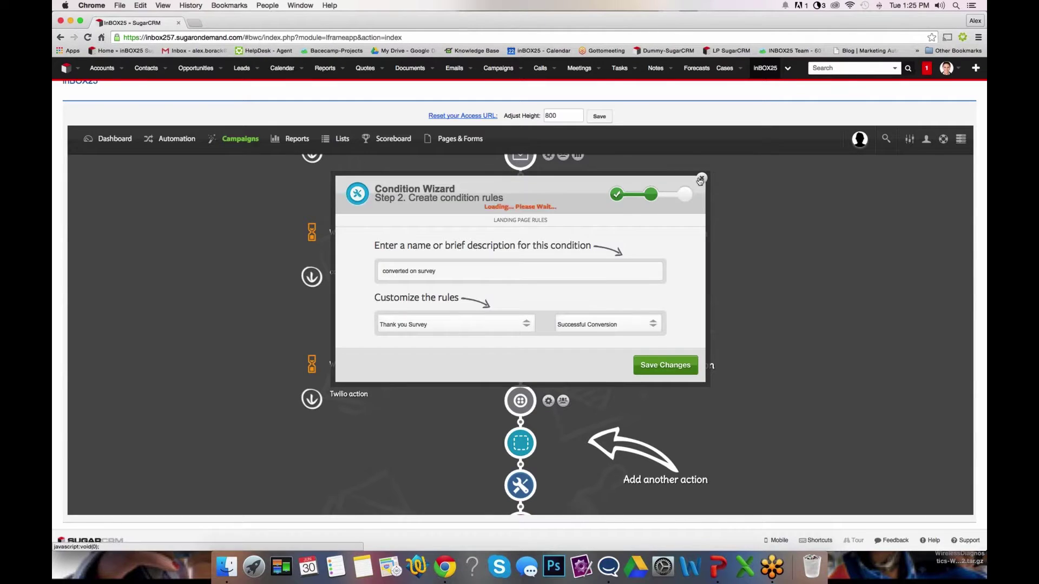
key("Escape")
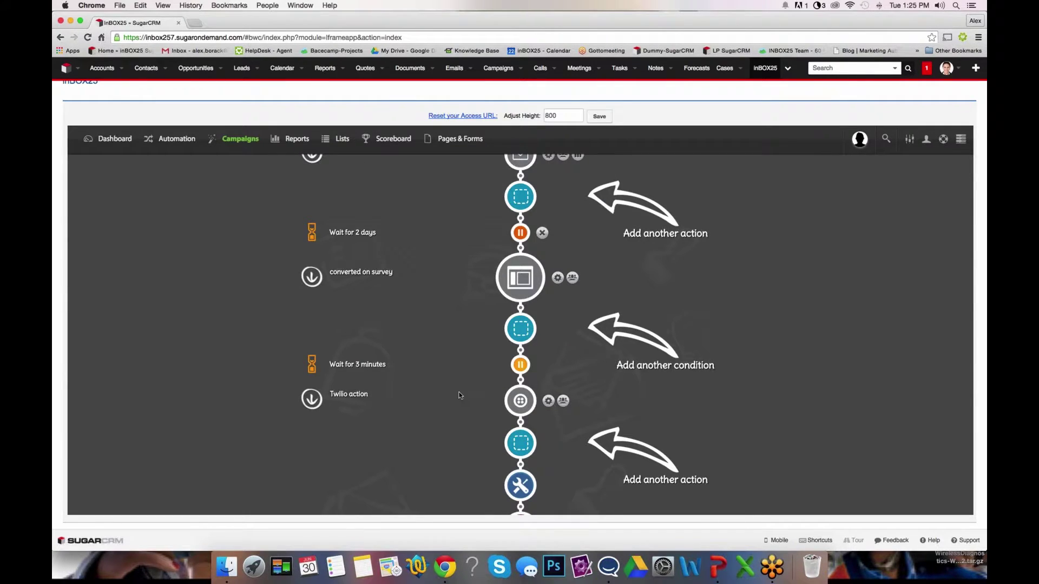
Examine the text message rules of the Twilio action, close them without changes and look back over the support case workflow.
scroll(459, 392, "down", 2)
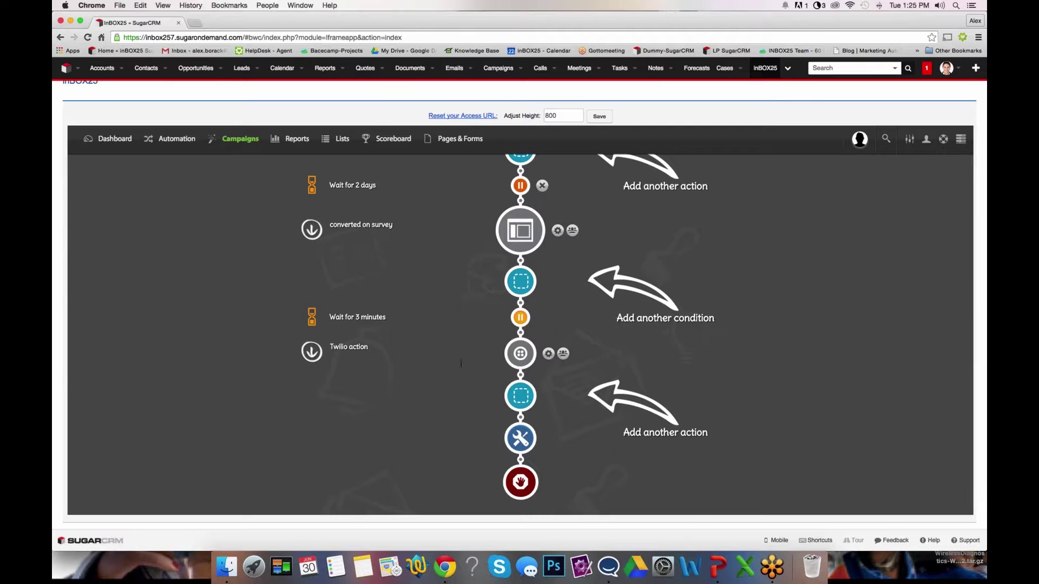
left_click(548, 355)
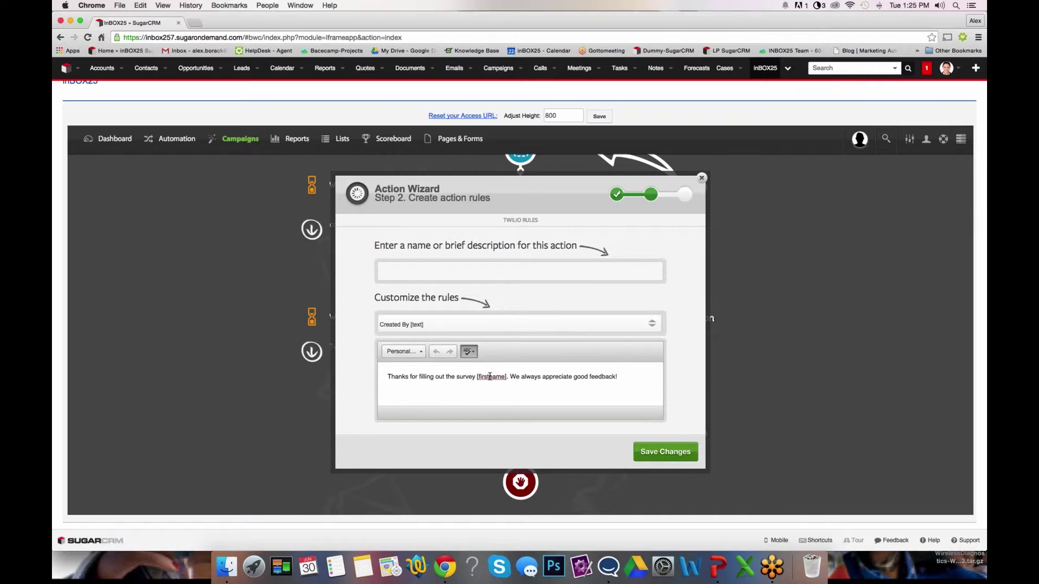
left_click(685, 196)
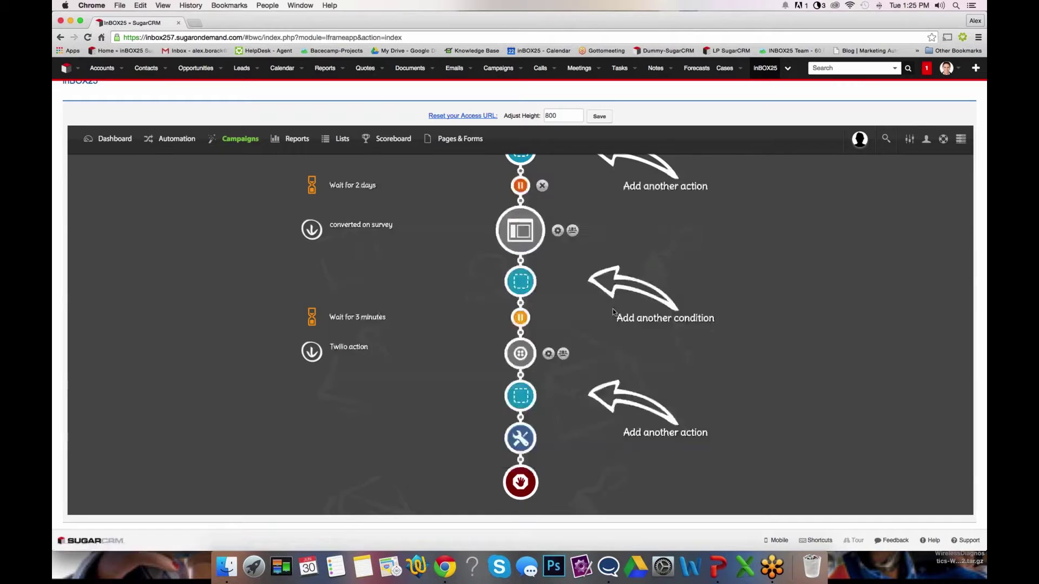
scroll(471, 318, "up", 3)
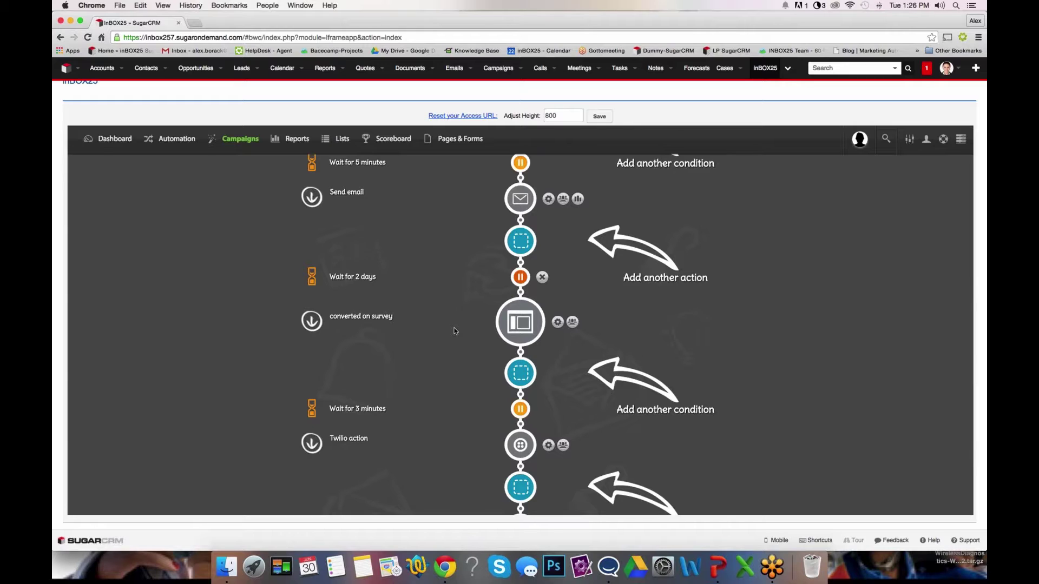
scroll(455, 331, "up", 3)
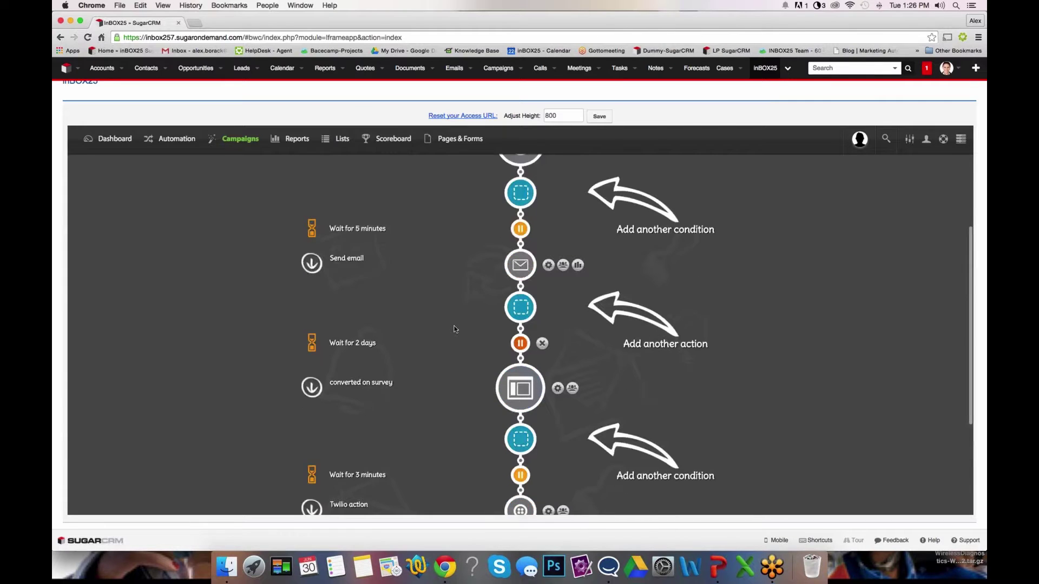
Open the "Quote is On Hold - Reach out to Setup Next Call" automation and review its "Quote Valid until August" condition without changes.
scroll(455, 328, "up", 3)
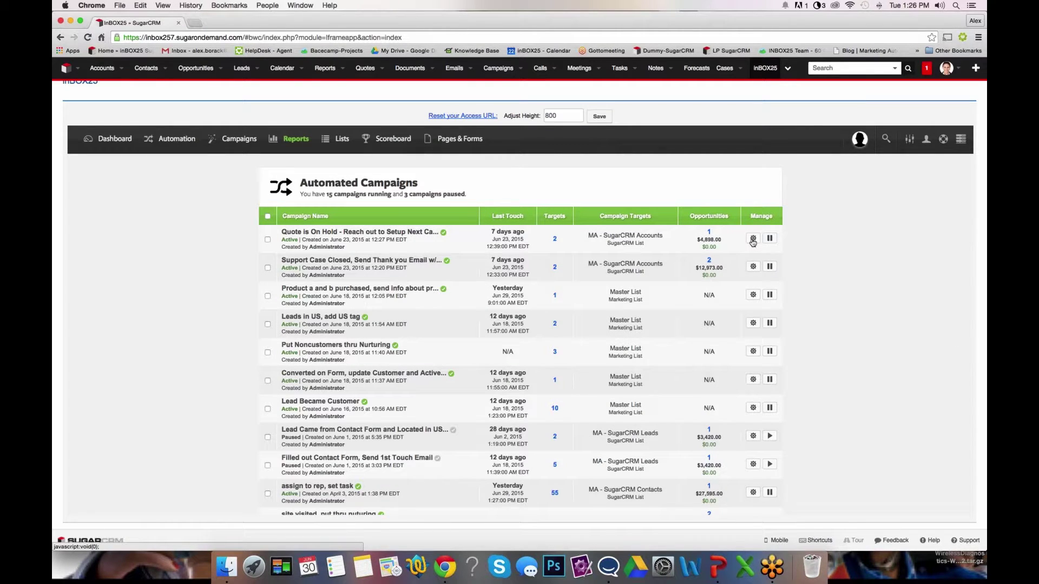
left_click(752, 239)
left_click(755, 248)
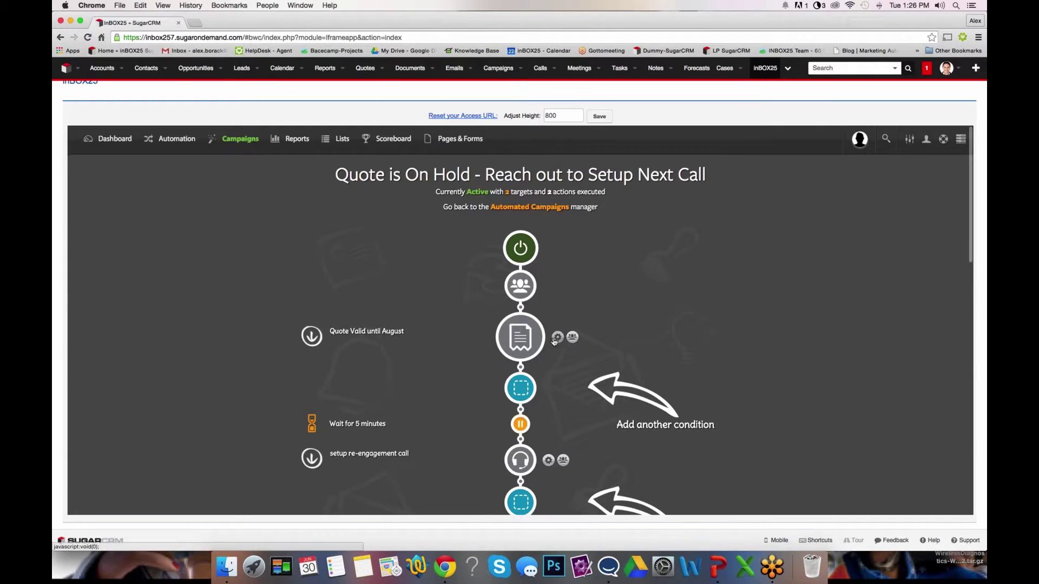
left_click(556, 338)
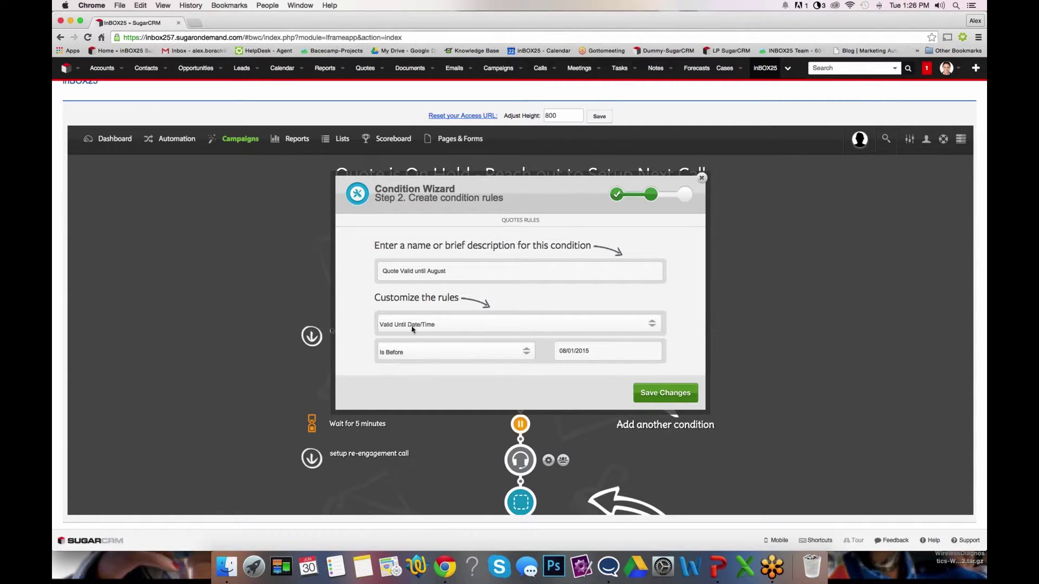
left_click(702, 179)
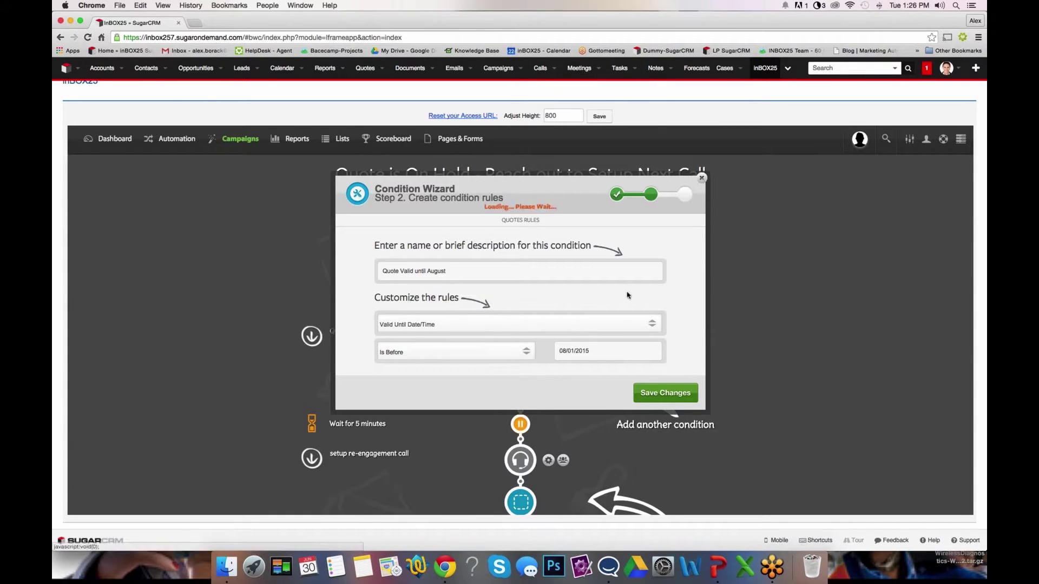
Review the new call rules of the "setup re-engagement call" action and the status rule of the first "call wasn't held" condition without changes.
scroll(481, 366, "down", 3)
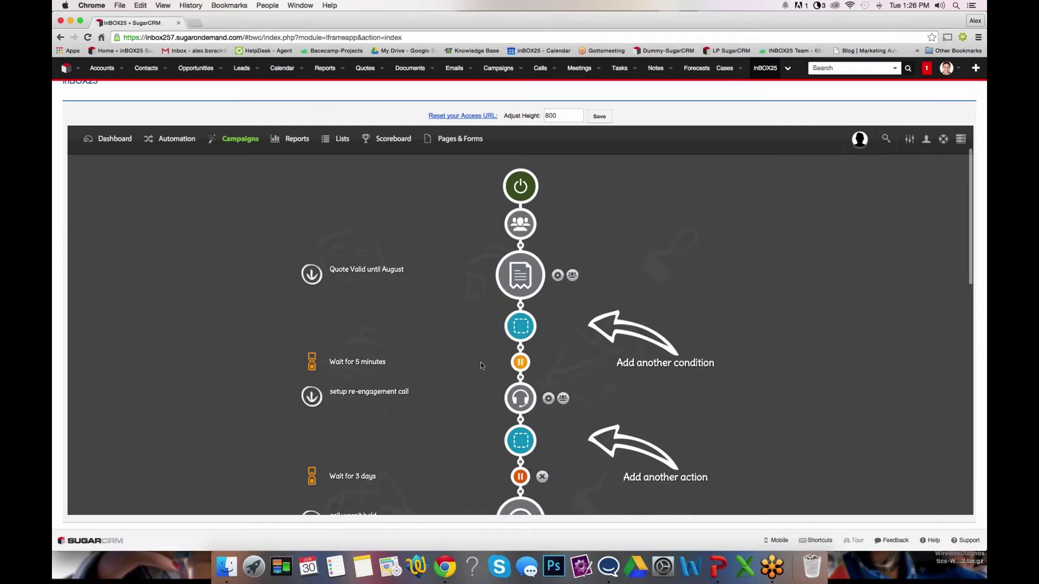
left_click(548, 384)
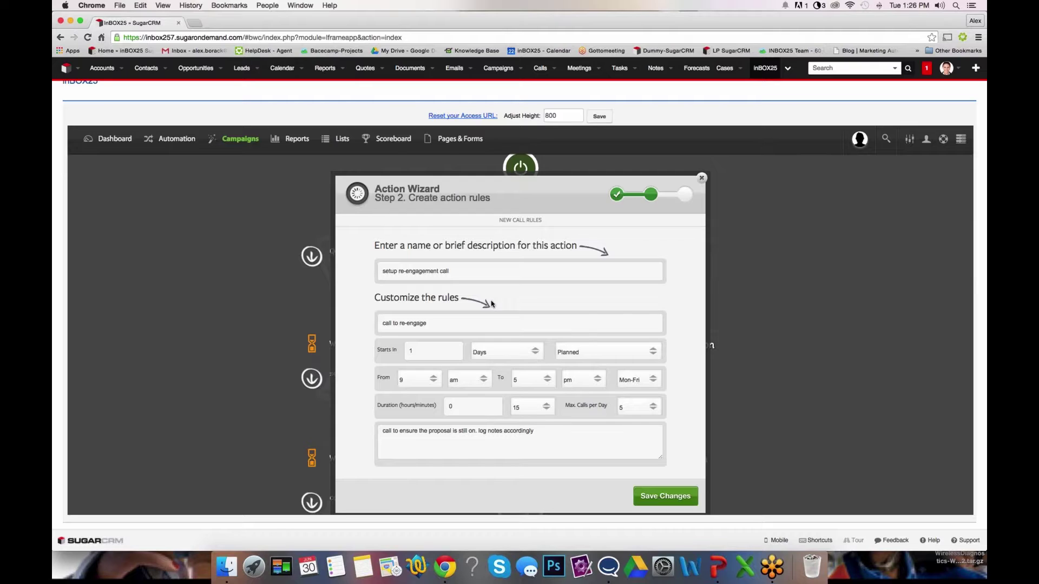
left_click(701, 178)
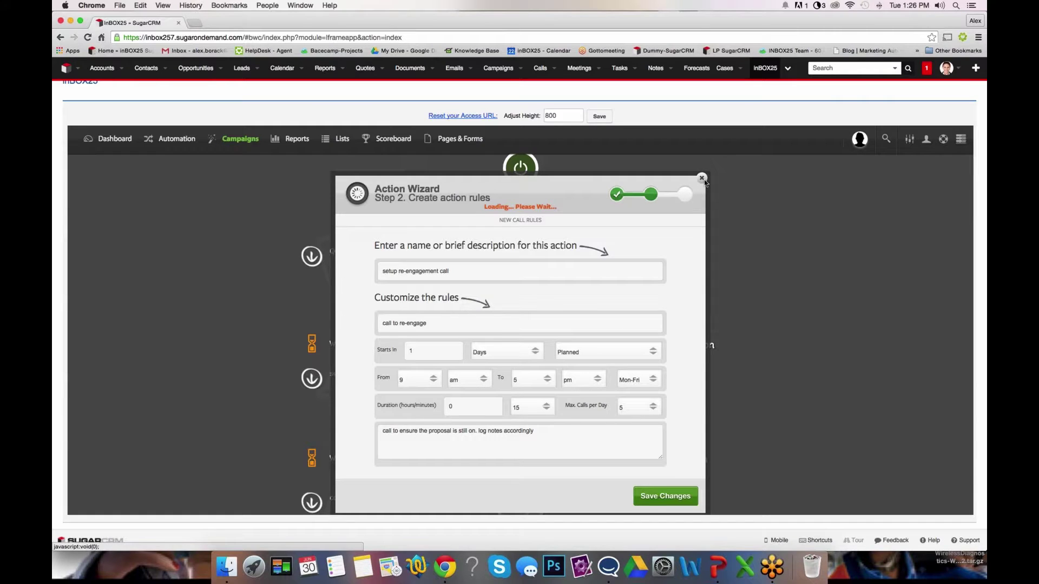
scroll(439, 373, "down", 3)
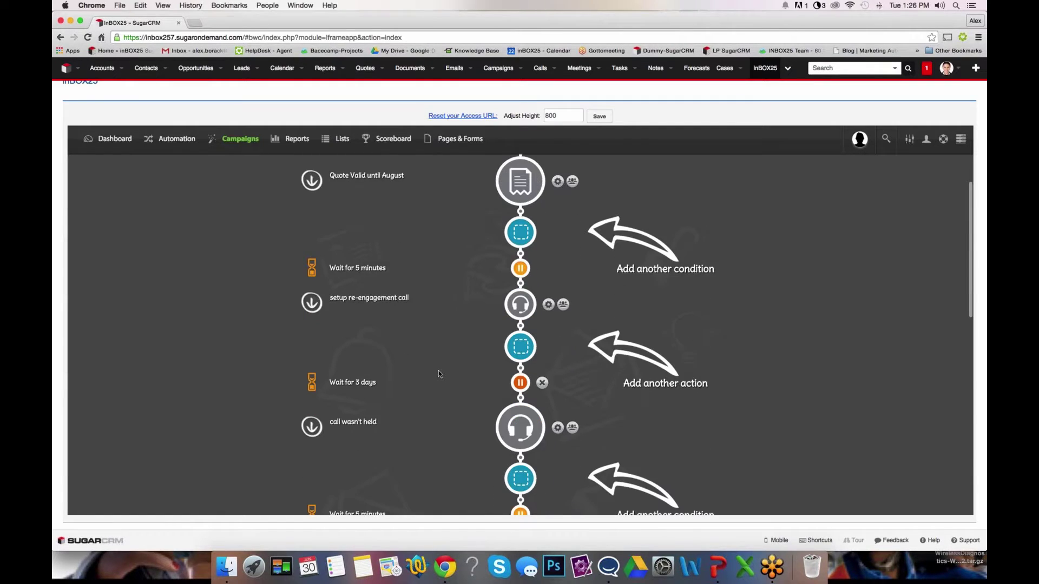
scroll(438, 373, "down", 2)
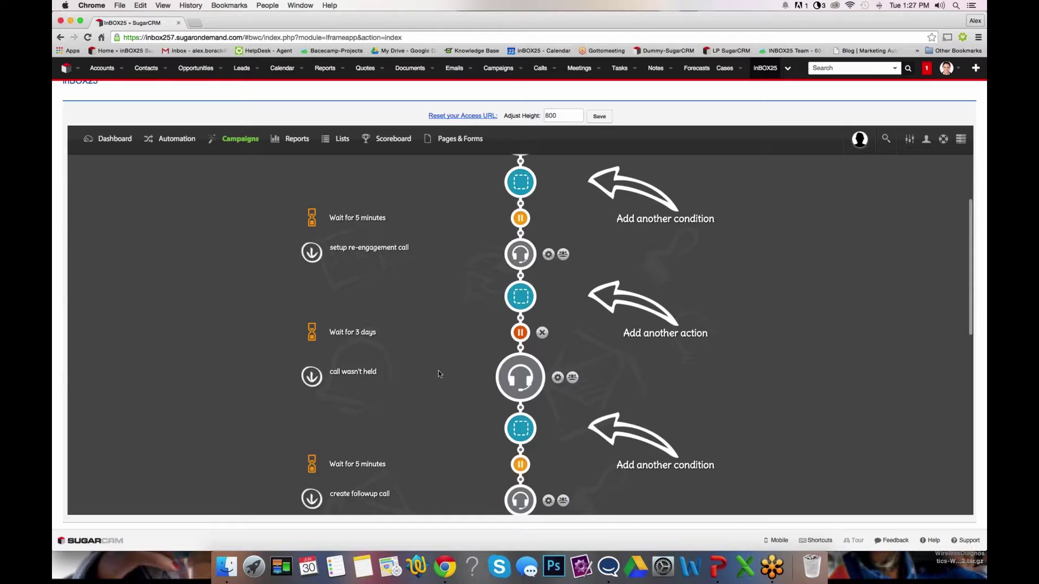
left_click(557, 349)
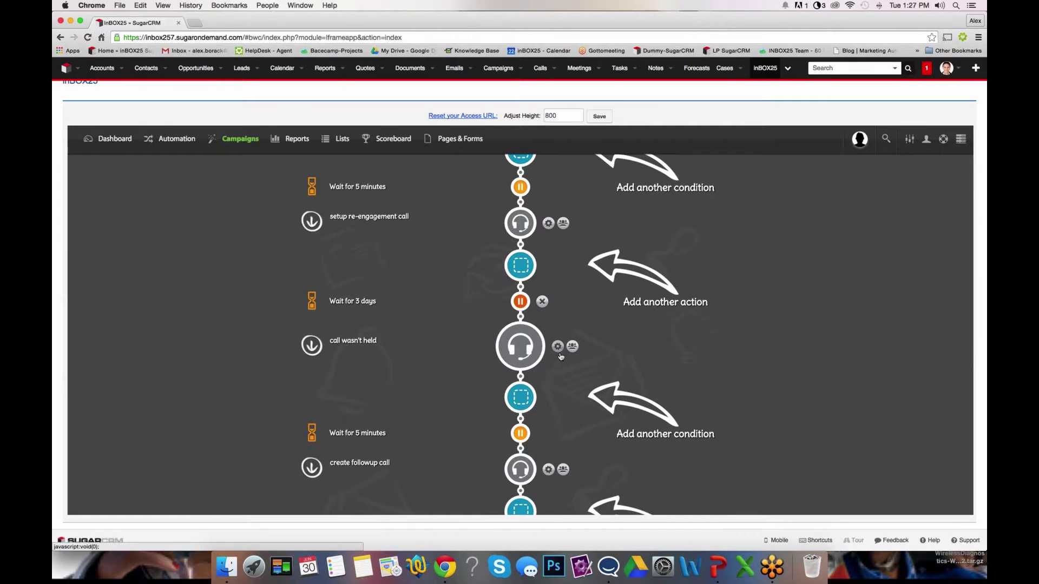
left_click(702, 178)
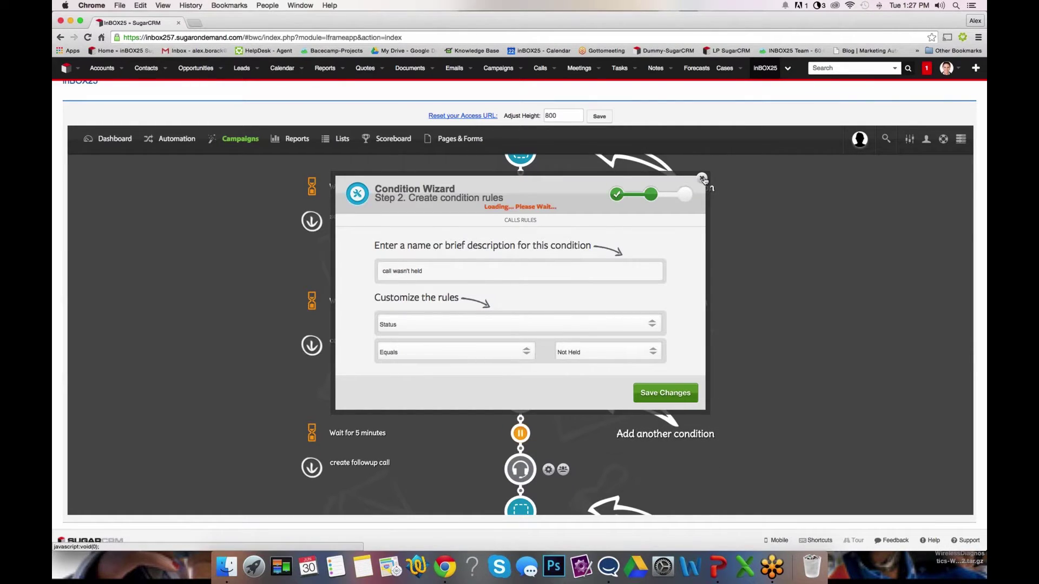
Examine the new call rules of the "create followup call" action and close them without changes.
scroll(443, 352, "down", 2)
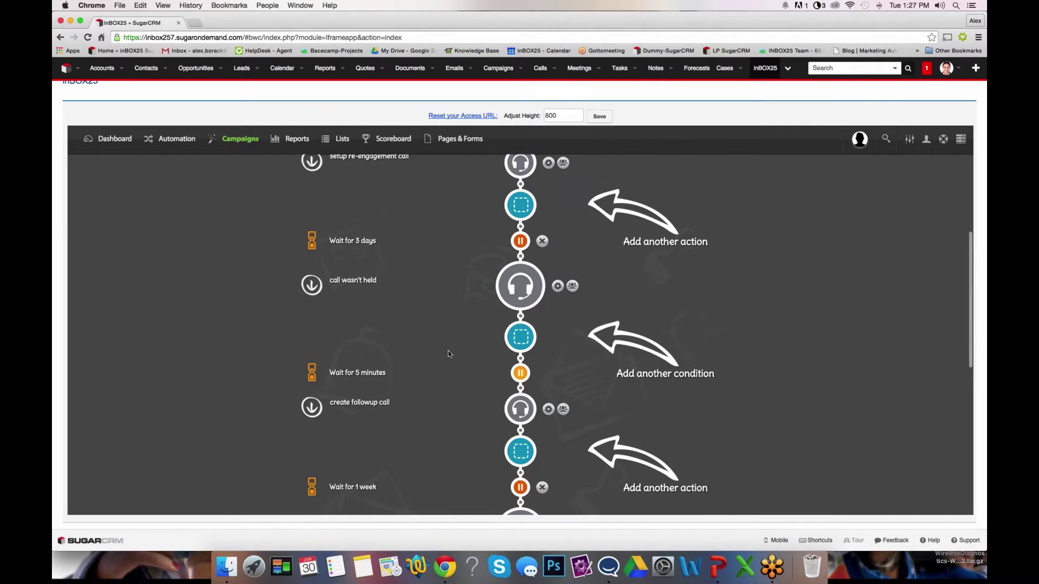
scroll(448, 352, "down", 2)
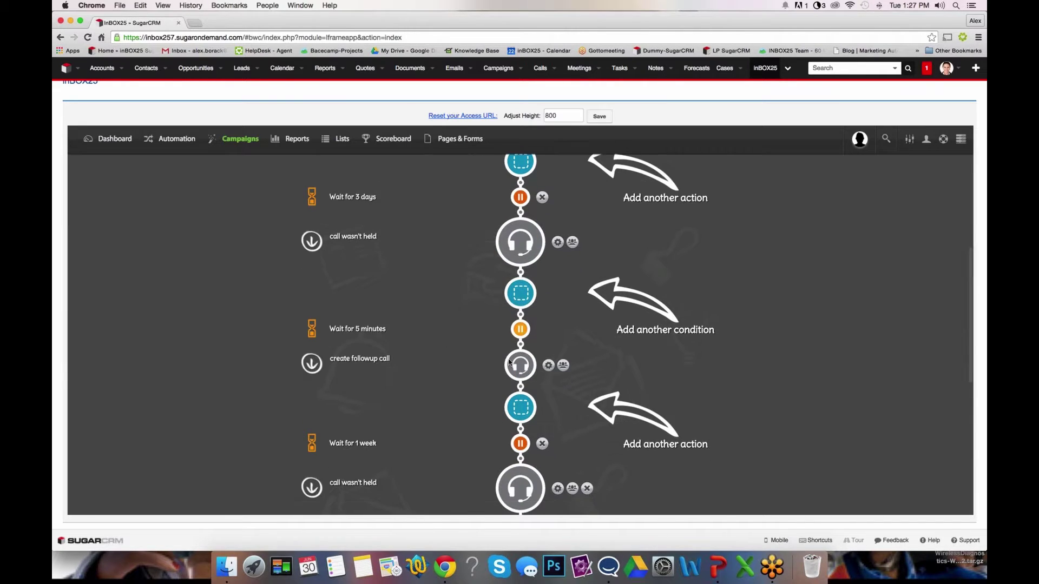
left_click(509, 363)
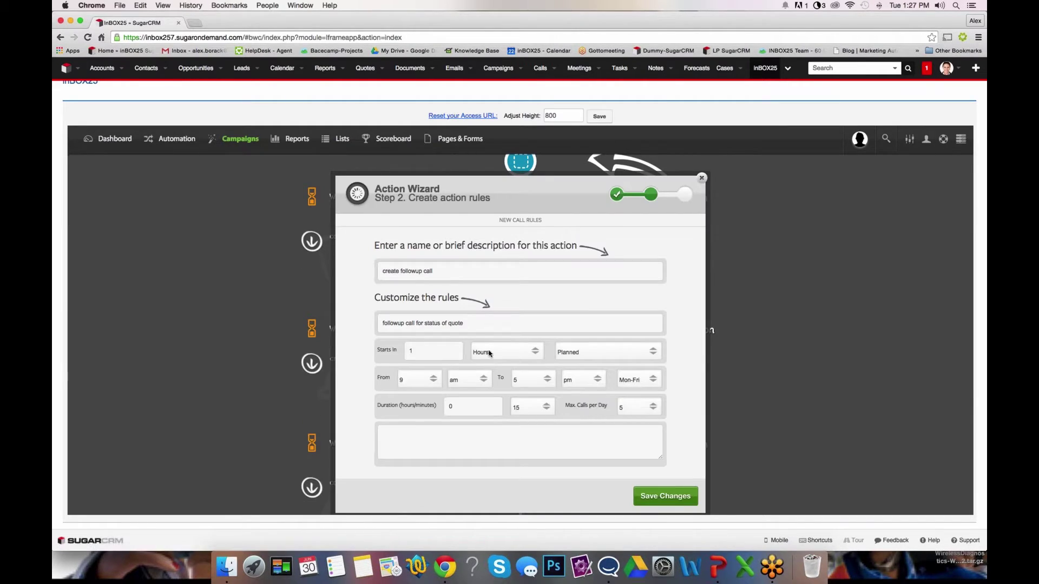
left_click(701, 178)
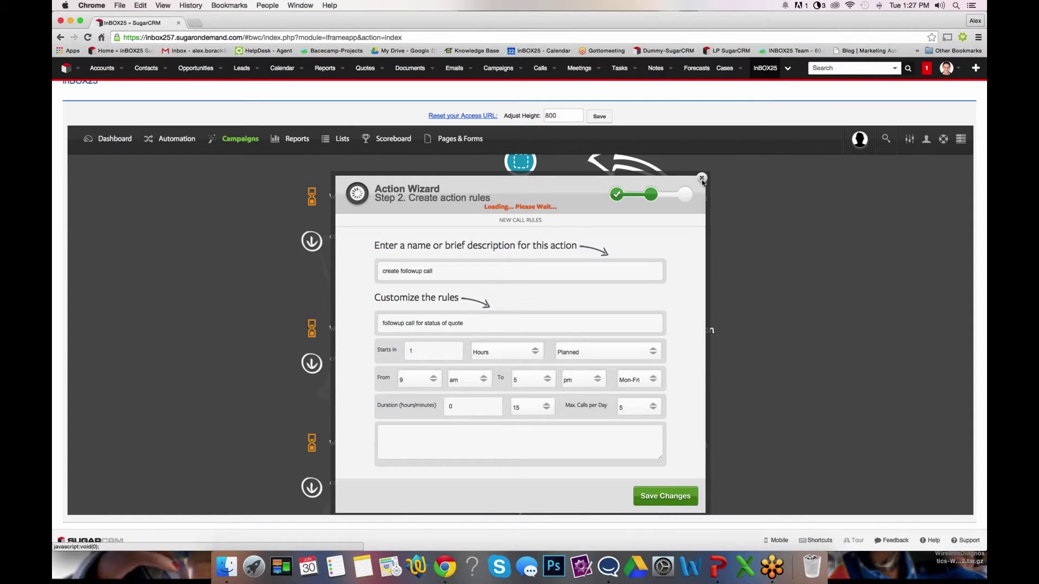
Review the call status rule of the "call wasn't held" condition after the one-week wait and save it without changes.
scroll(487, 383, "down", 4)
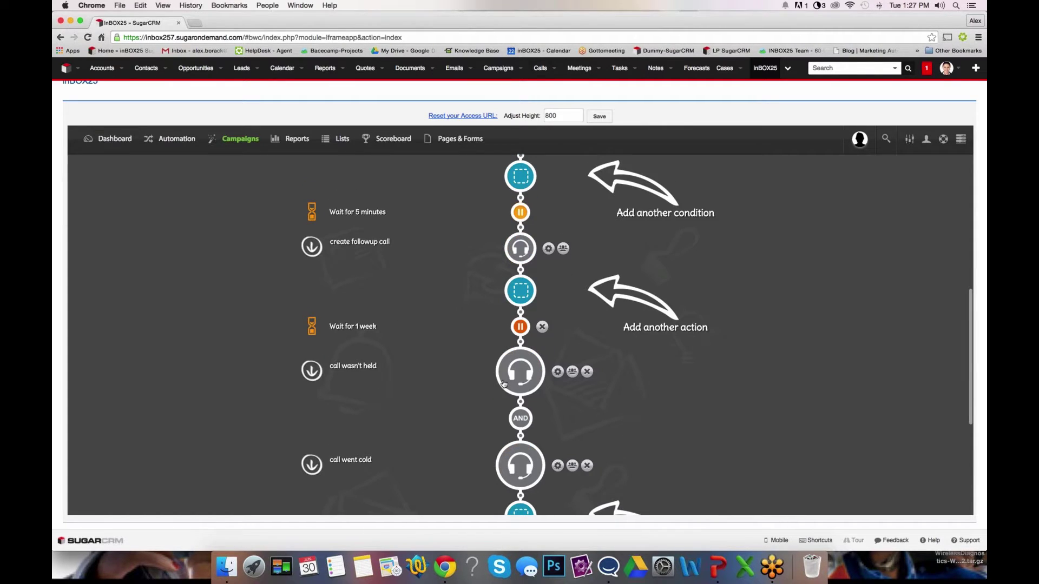
scroll(502, 383, "up", 1)
mouse_move(506, 387)
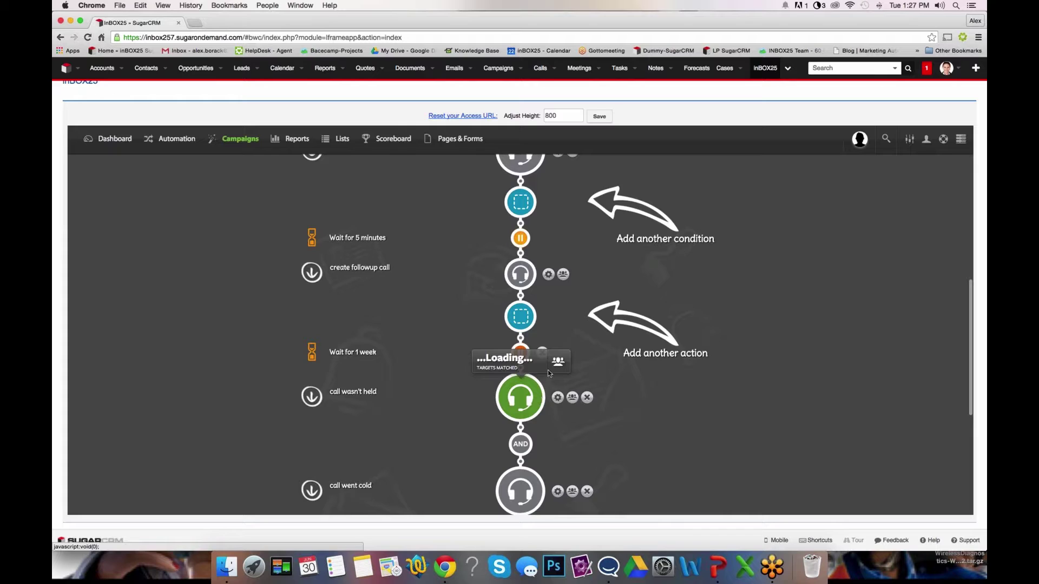
scroll(547, 369, "down", 2)
left_click(558, 346)
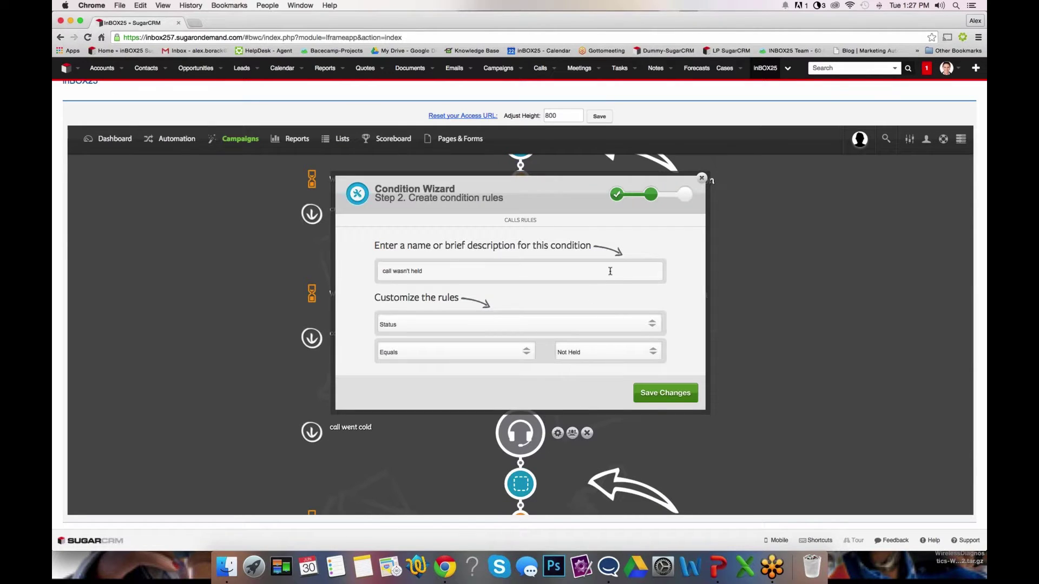
left_click(665, 393)
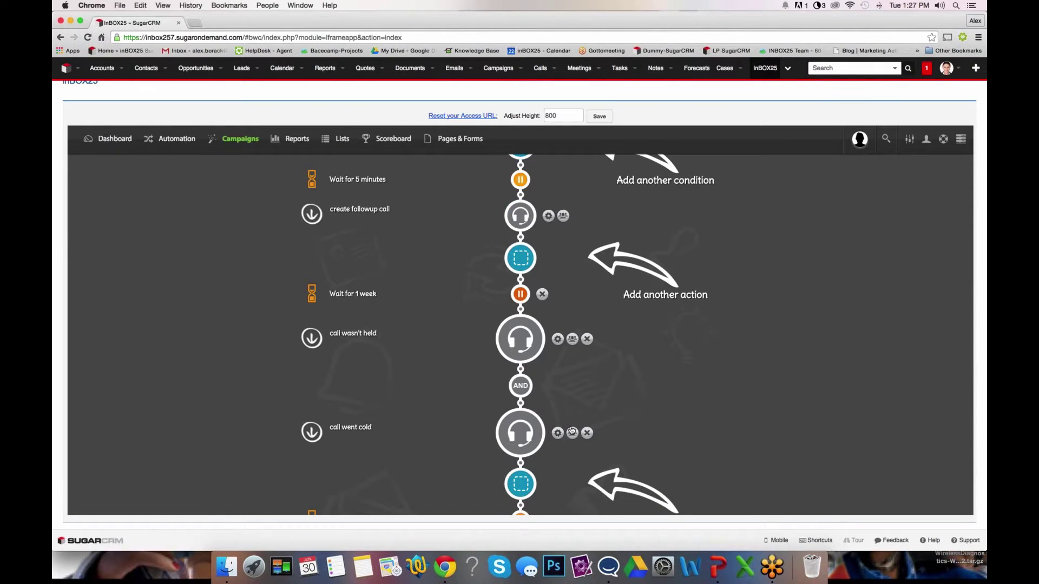
Review the call temperature rule of the "call went cold" condition and close it without changes.
left_click(557, 433)
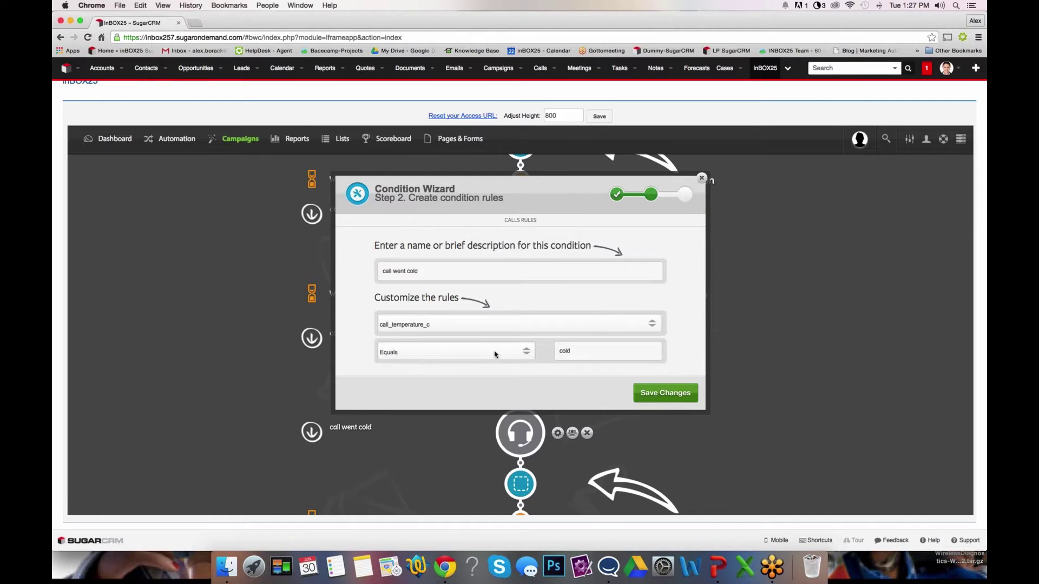
left_click(557, 351)
left_click(701, 178)
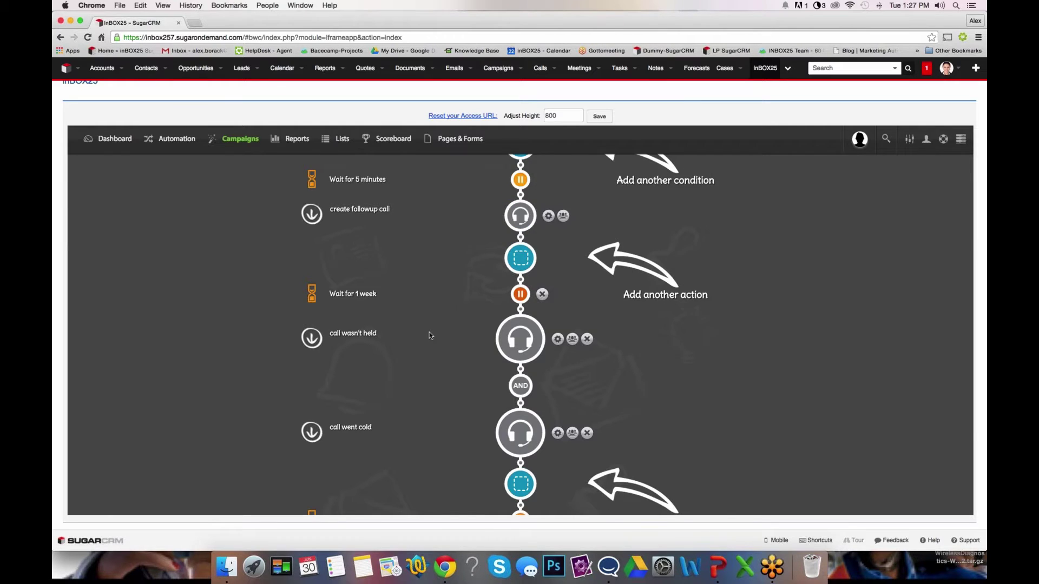
Examine the end of the quote workflow, from the combined call conditions to the "set lead to inactive" action.
scroll(430, 335, "down", 5)
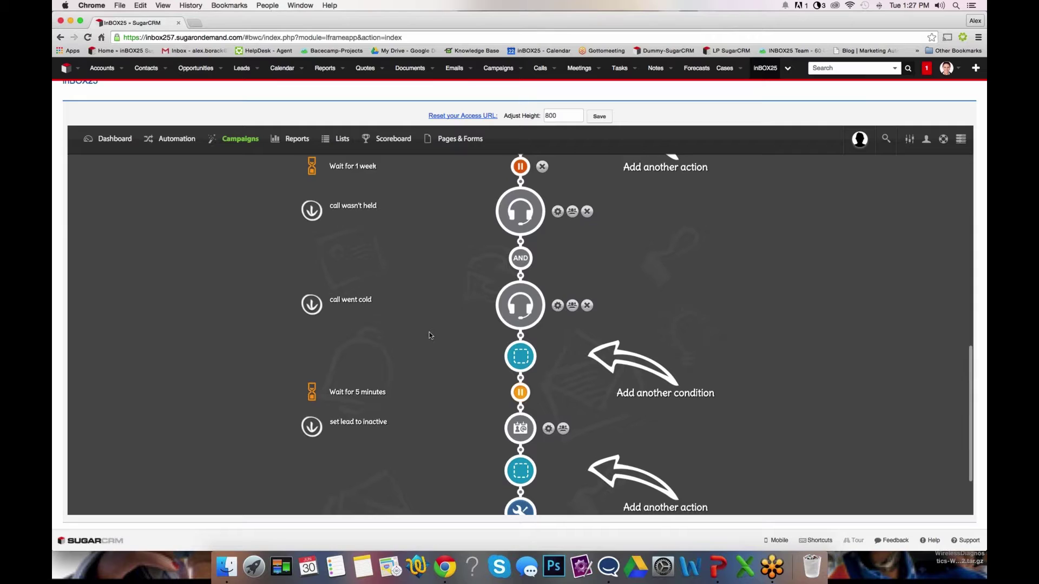
scroll(430, 335, "down", 1)
mouse_move(511, 380)
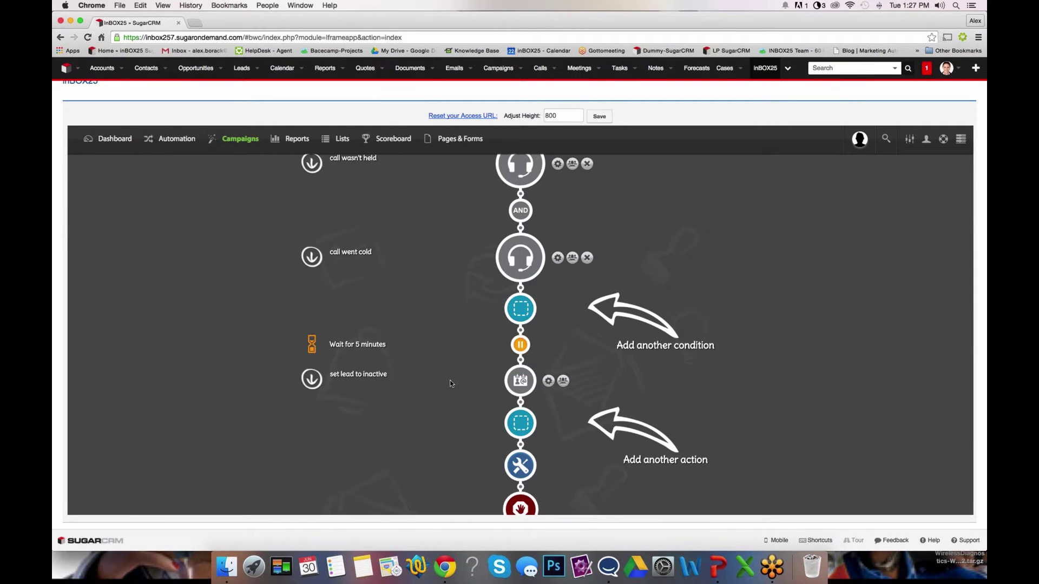
scroll(450, 384, "up", 1)
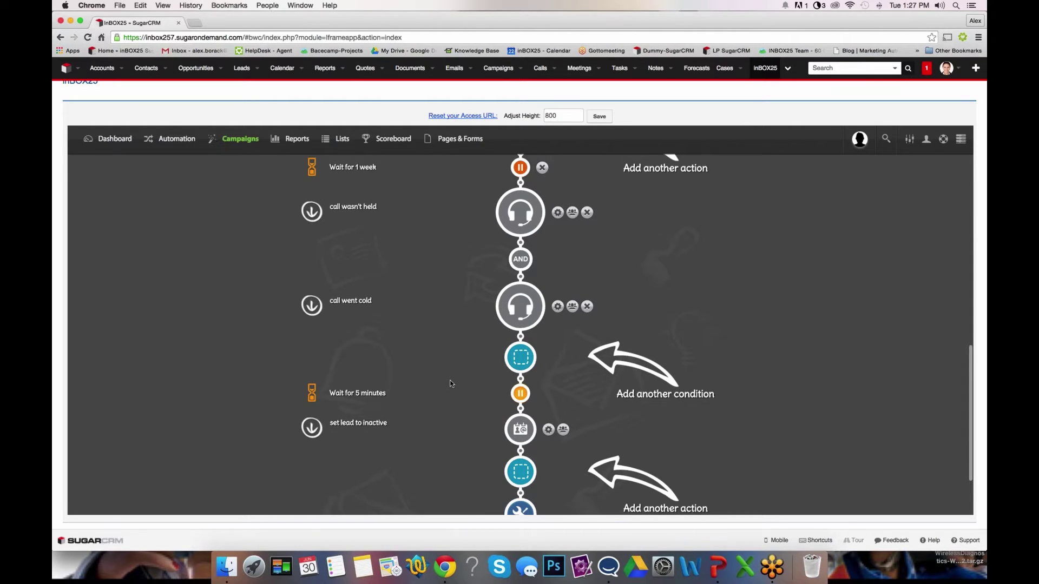
scroll(450, 384, "up", 2)
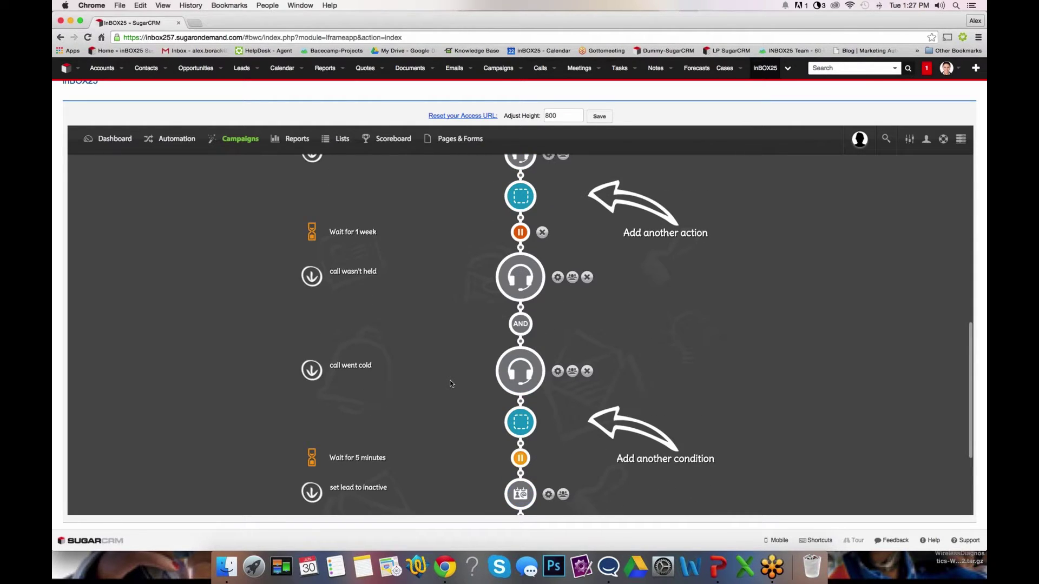
scroll(450, 380, "up", 1)
scroll(427, 449, "down", 1)
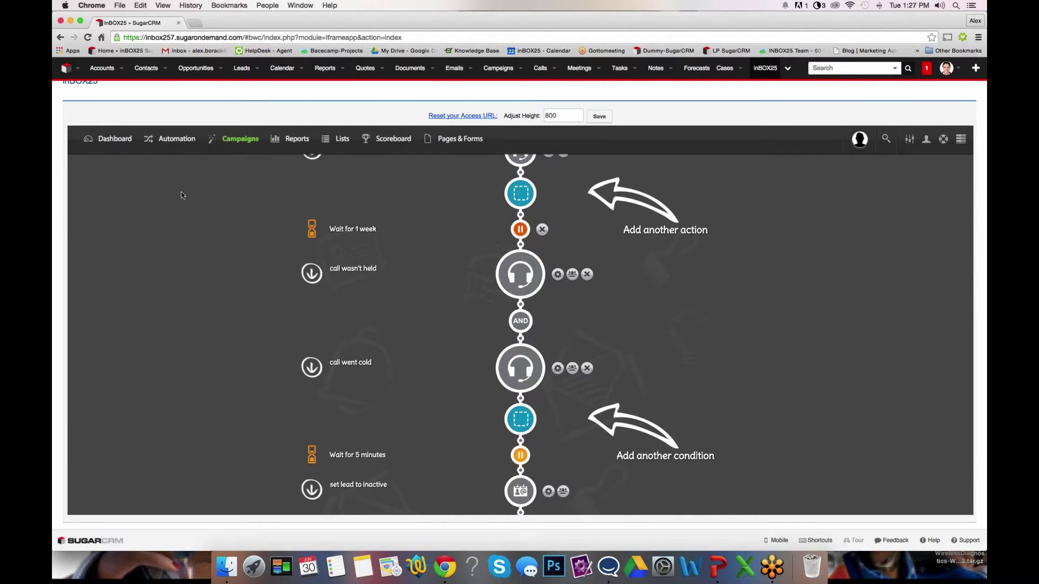
scroll(176, 178, "down", 3)
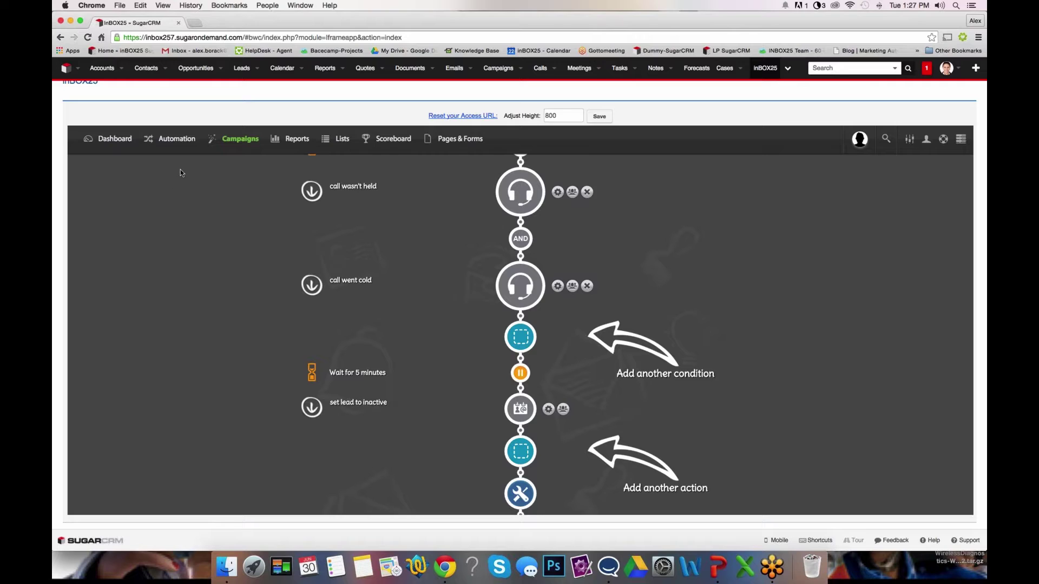
Return to the Automated Campaigns list and look through its campaigns with their targets and opportunities down to the last entry.
left_click(175, 141)
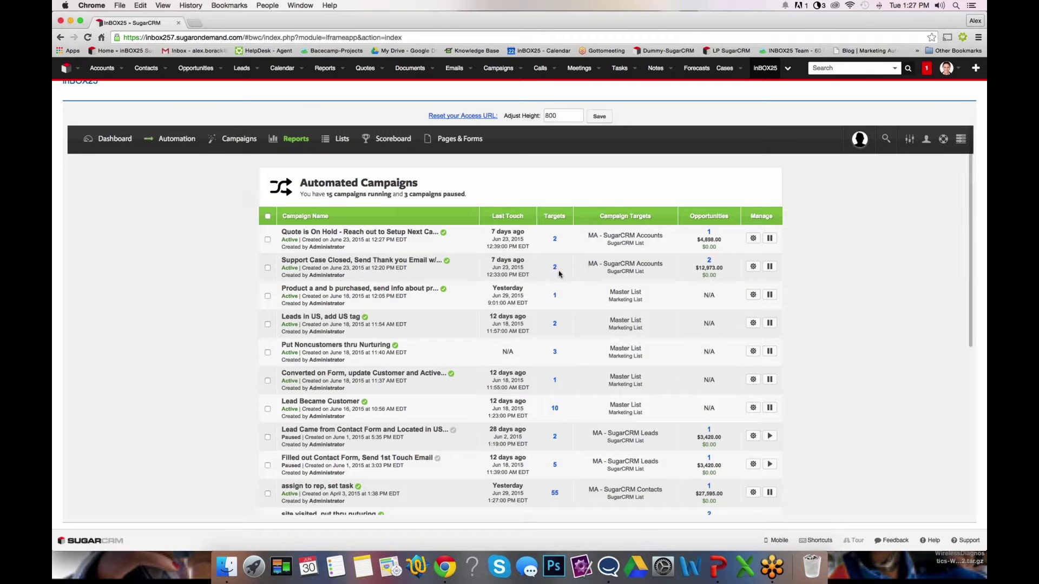
scroll(568, 270, "down", 3)
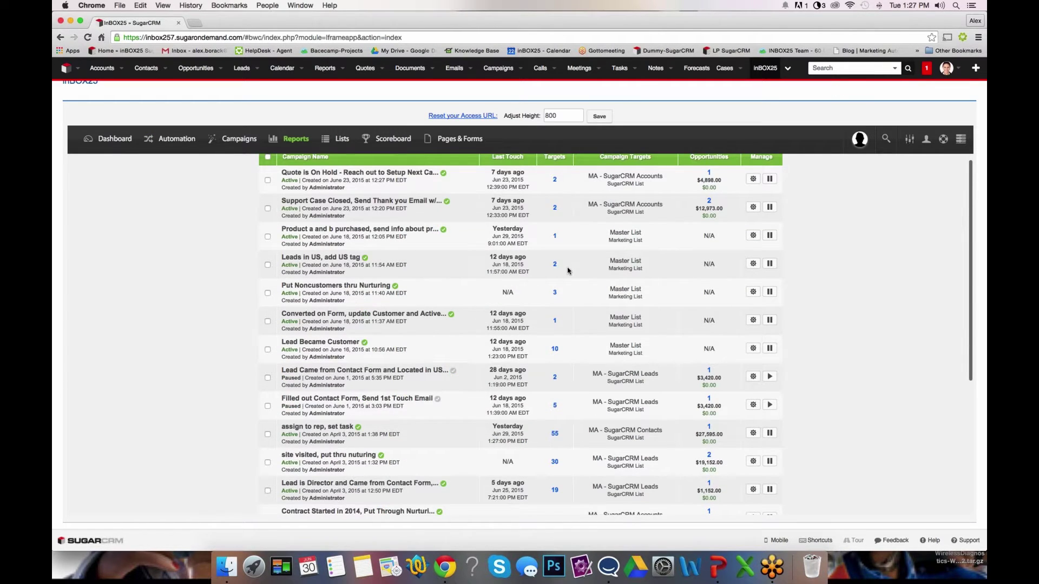
scroll(568, 271, "down", 4)
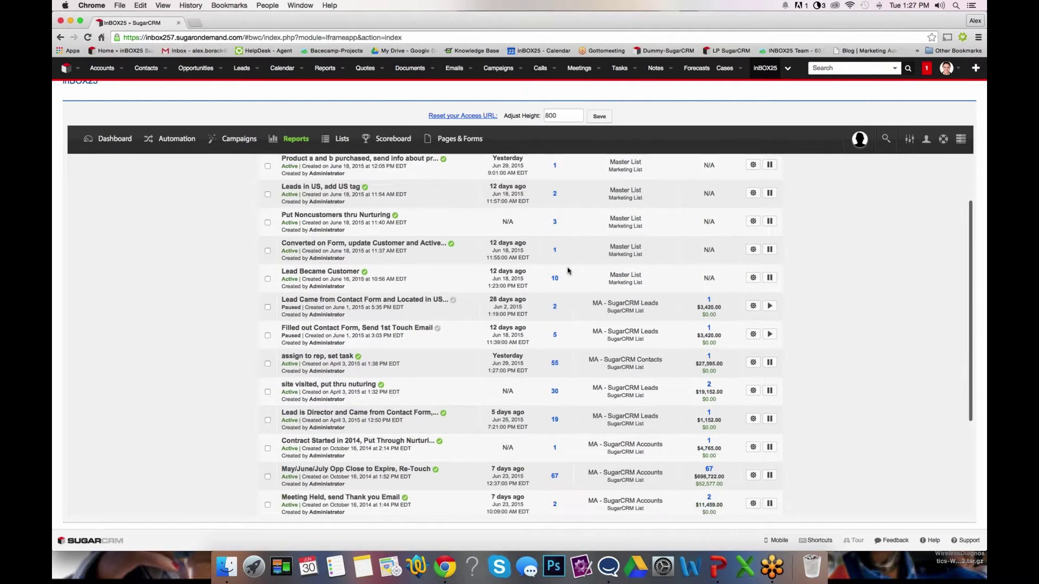
scroll(568, 271, "down", 3)
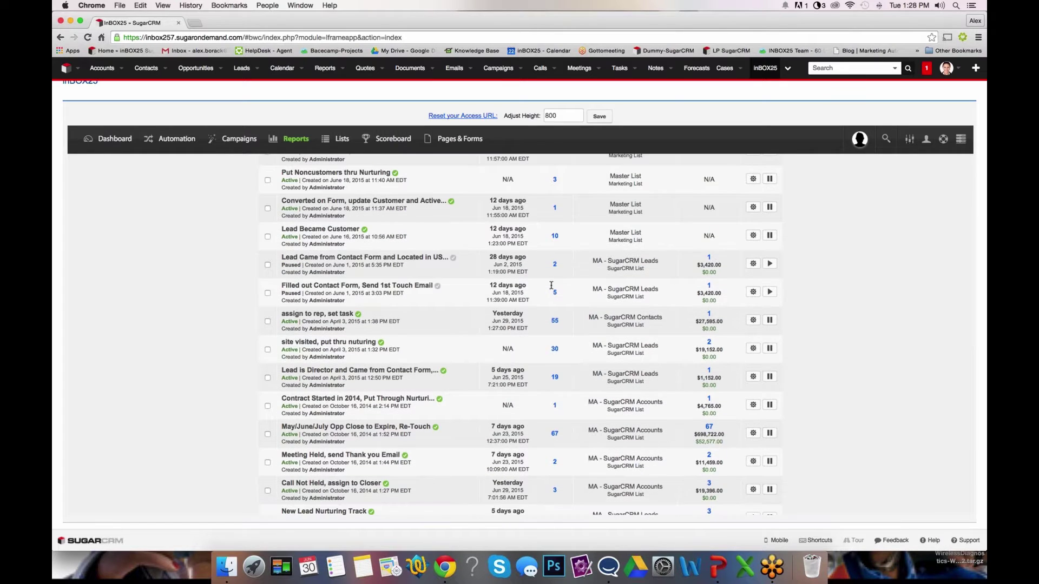
scroll(552, 288, "down", 1)
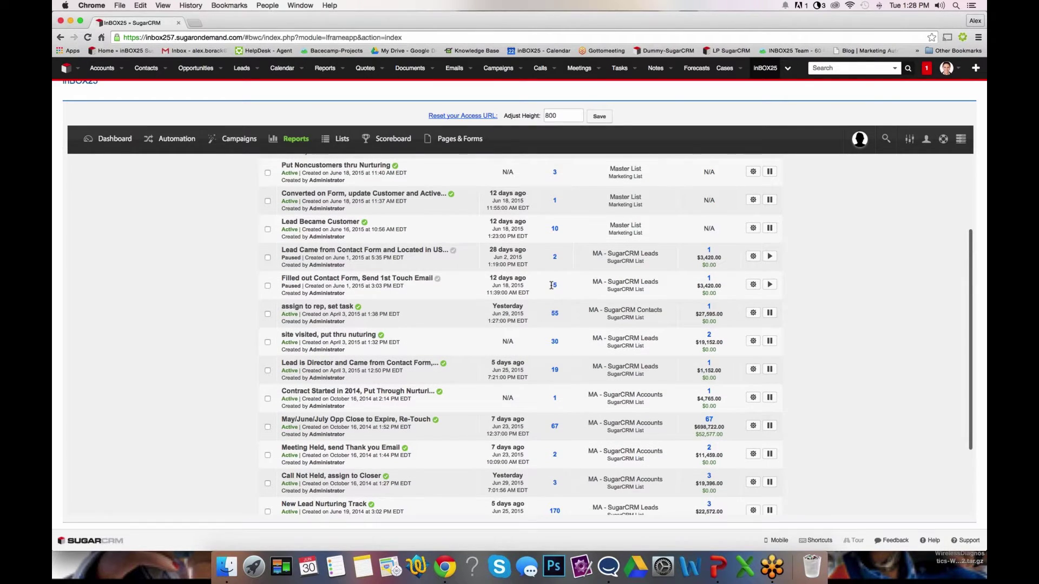
scroll(552, 285, "down", 4)
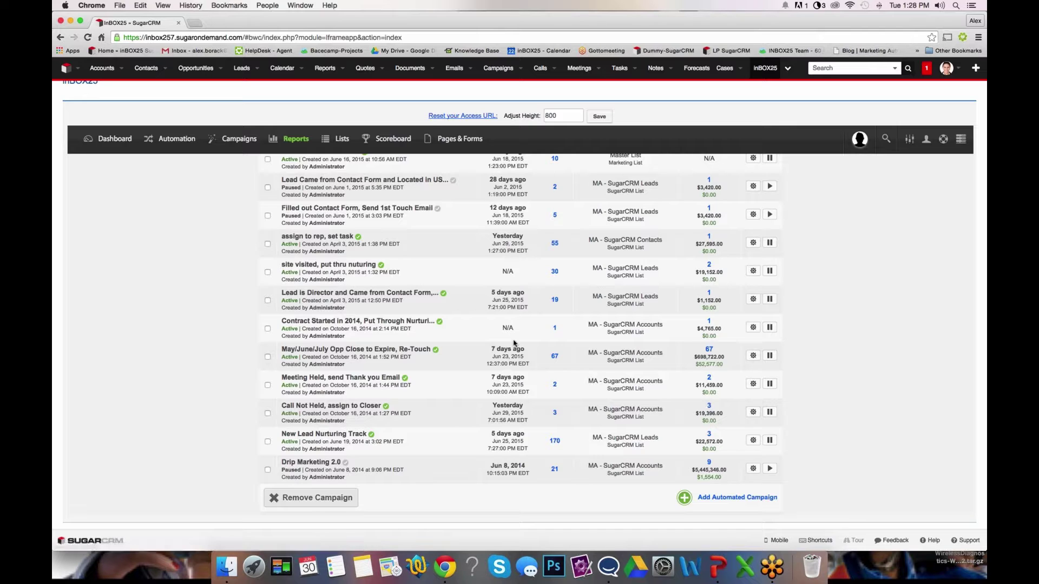
Open the Opportunities report.
mouse_move(295, 142)
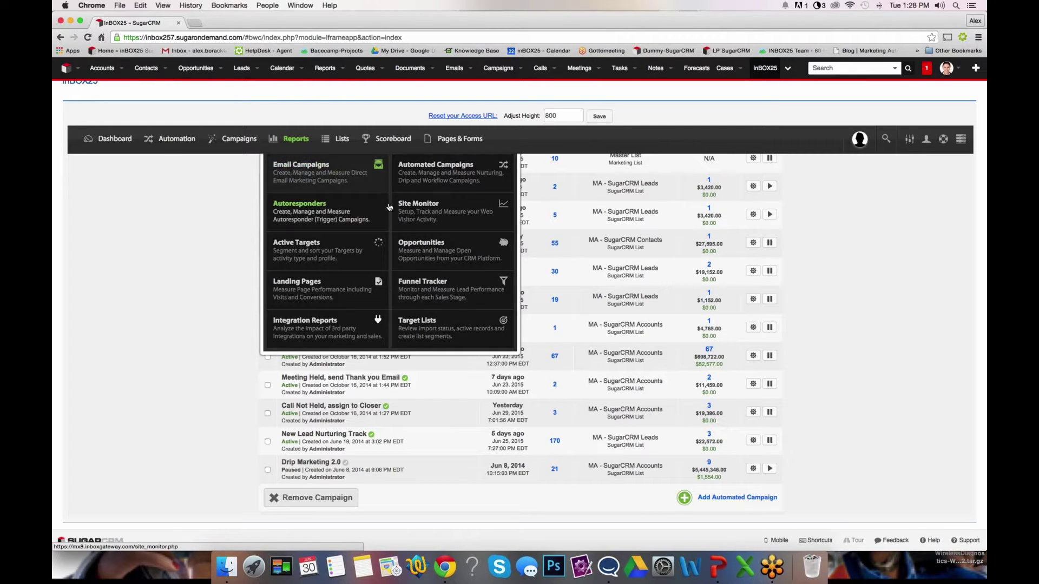
left_click(431, 255)
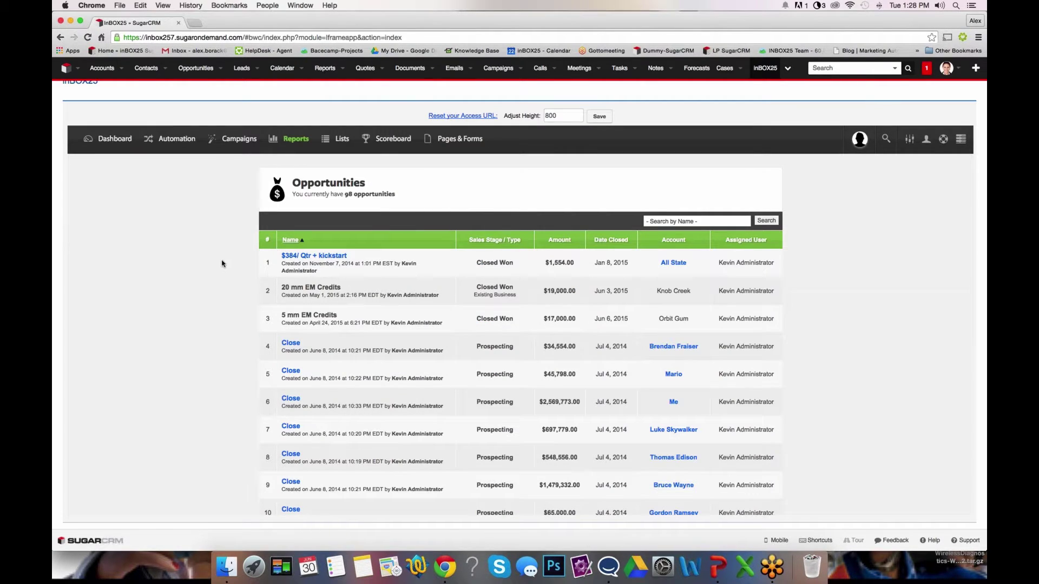
Look through the opportunities with their sales stages, amounts and accounts, and reverse the name sorting and back to ascending.
scroll(478, 251, "down", 2)
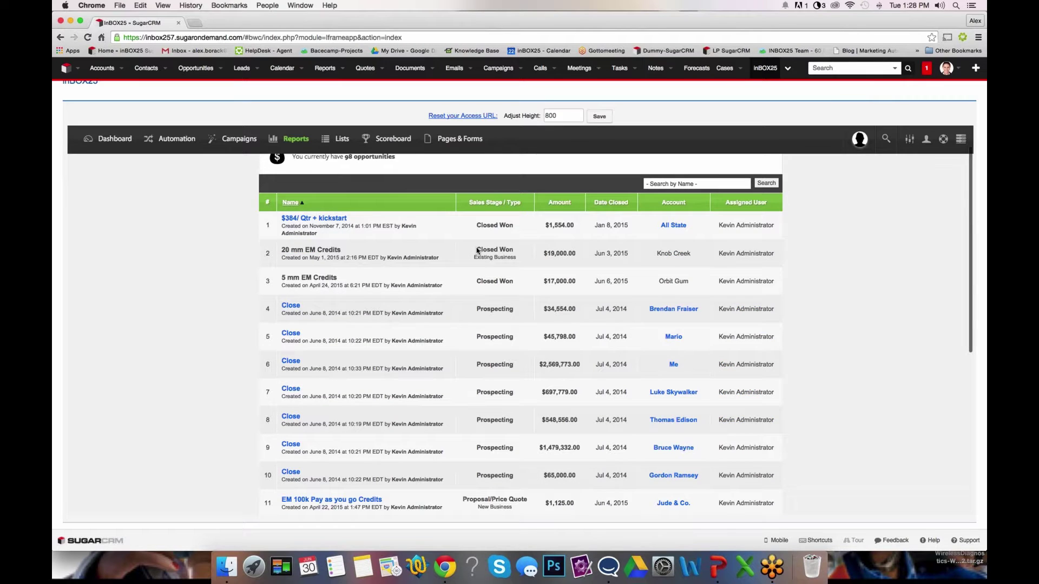
scroll(477, 250, "down", 2)
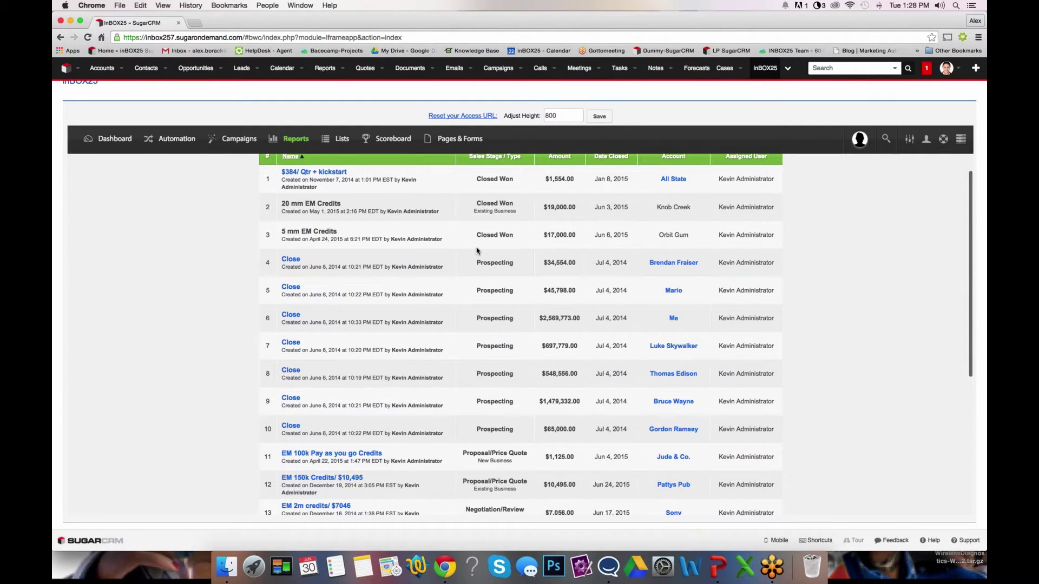
scroll(477, 251, "down", 3)
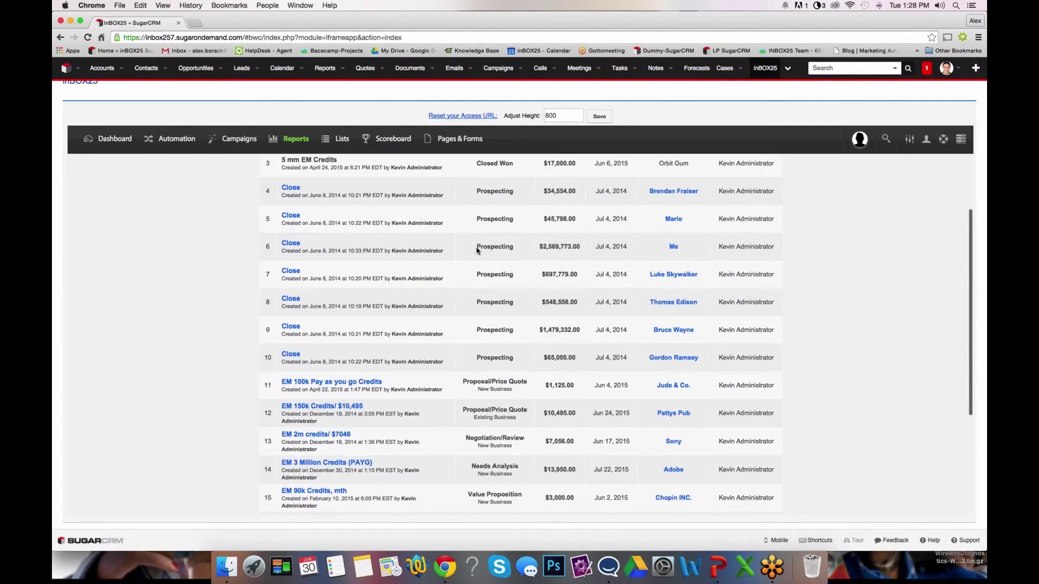
scroll(477, 250, "down", 1)
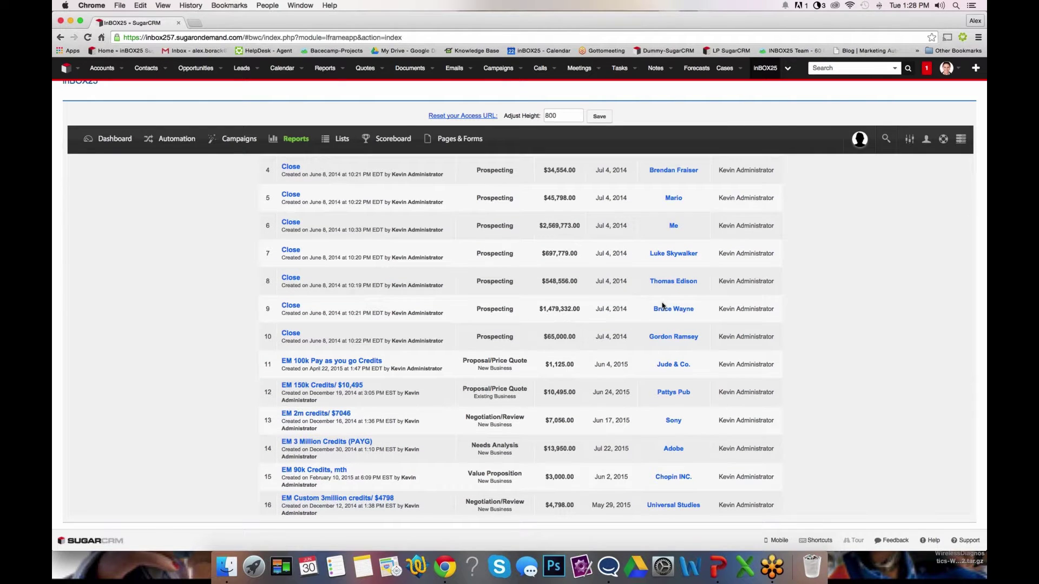
scroll(662, 306, "up", 1)
scroll(661, 302, "up", 5)
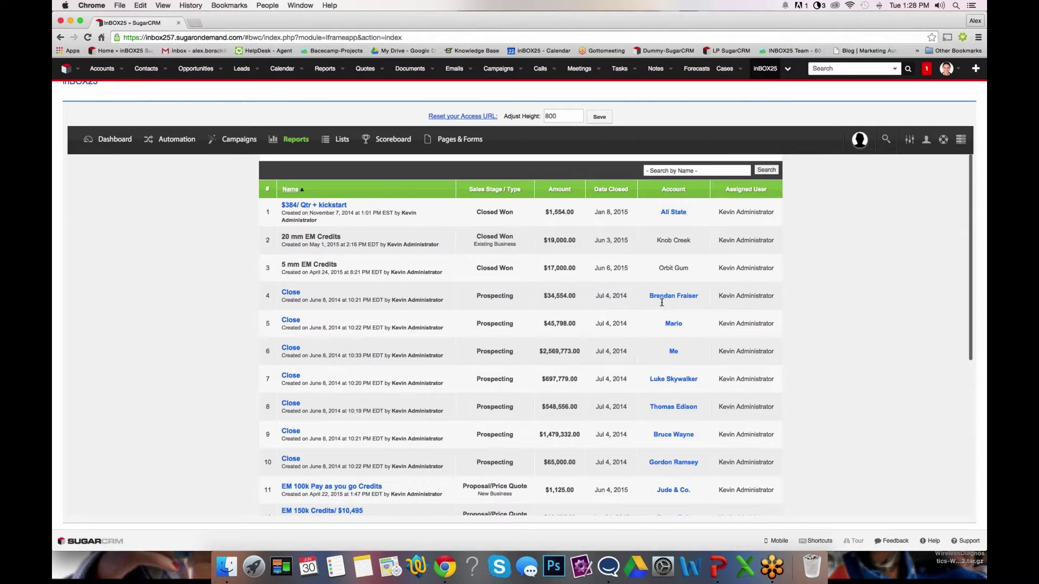
scroll(661, 302, "up", 3)
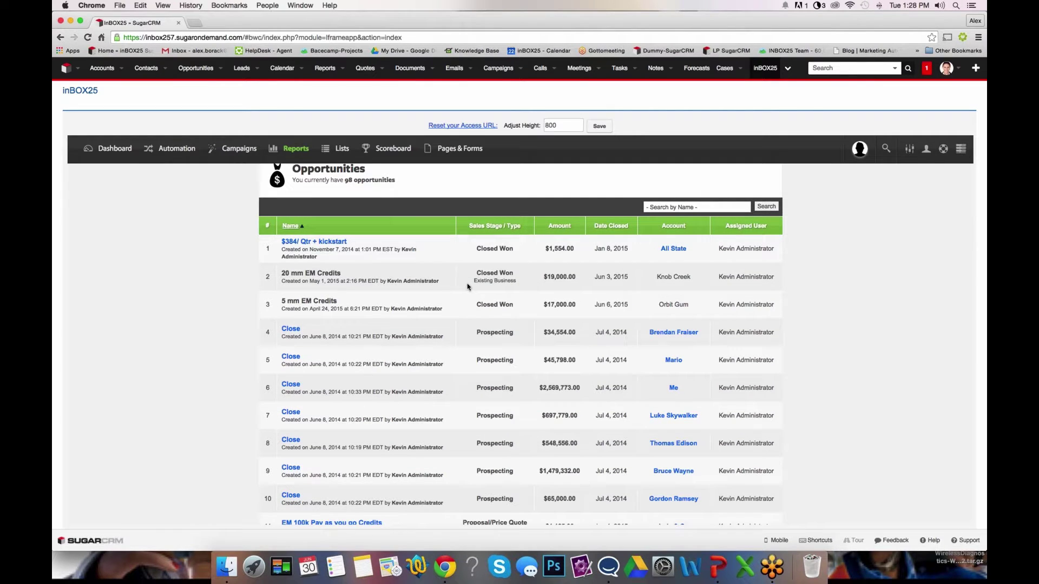
scroll(468, 286, "down", 2)
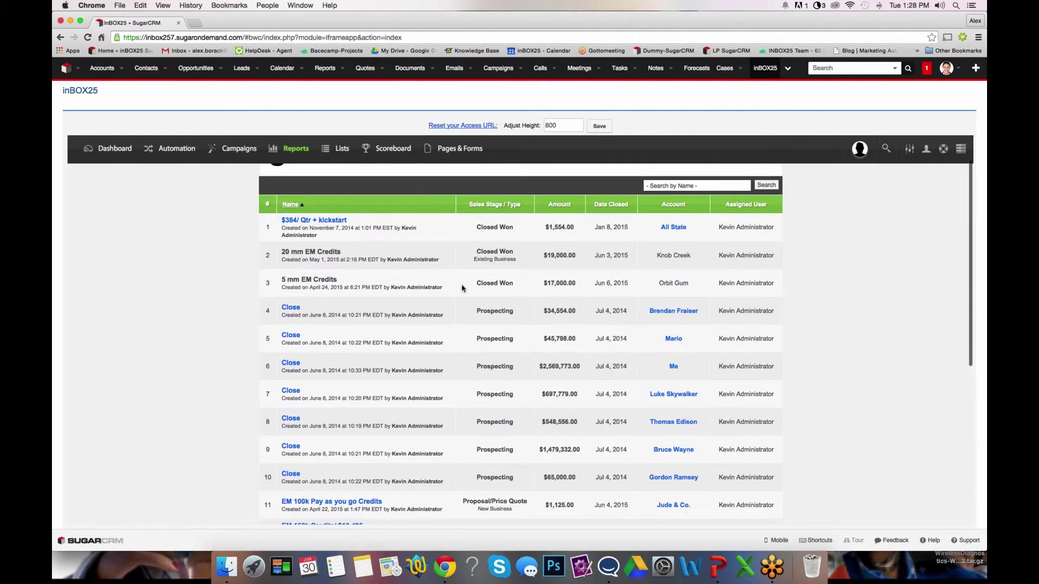
scroll(462, 287, "down", 2)
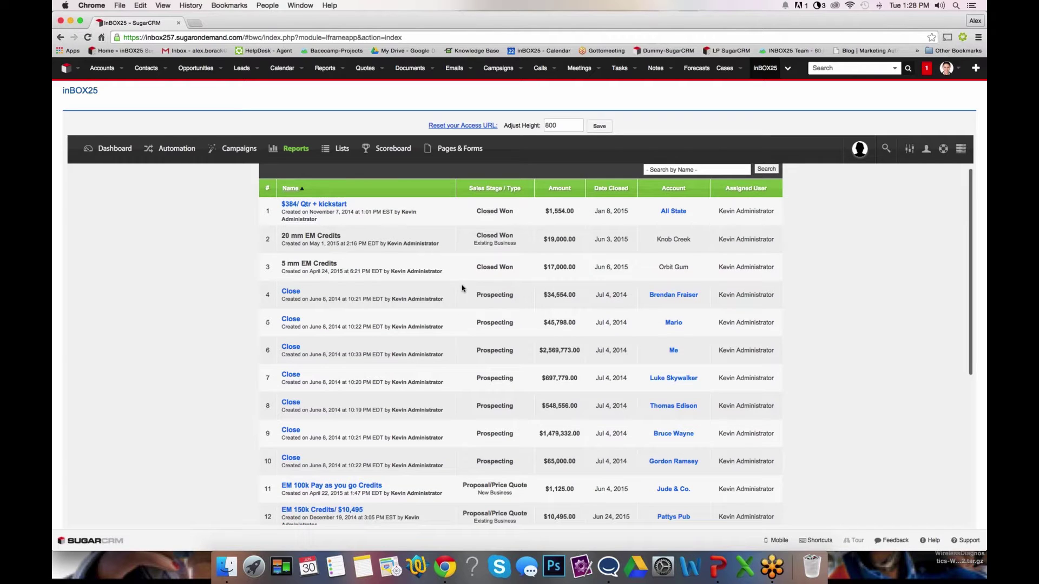
scroll(462, 288, "down", 7)
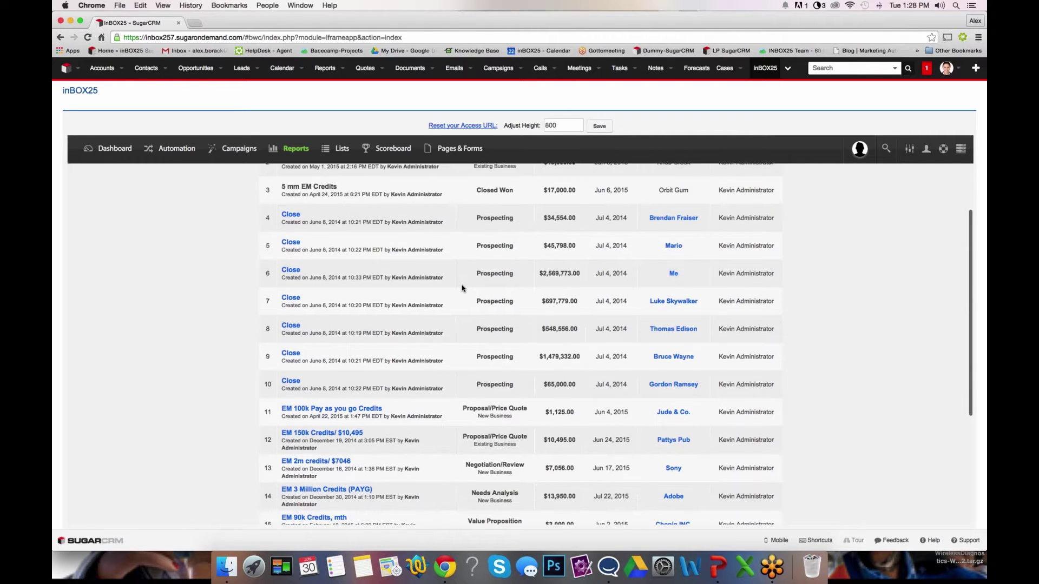
scroll(463, 288, "up", 13)
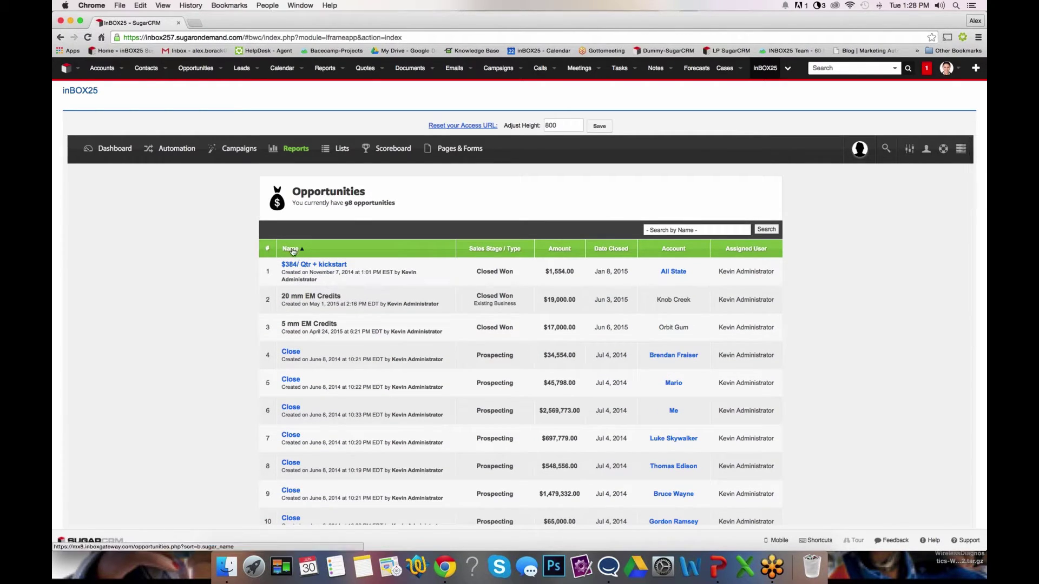
left_click(291, 251)
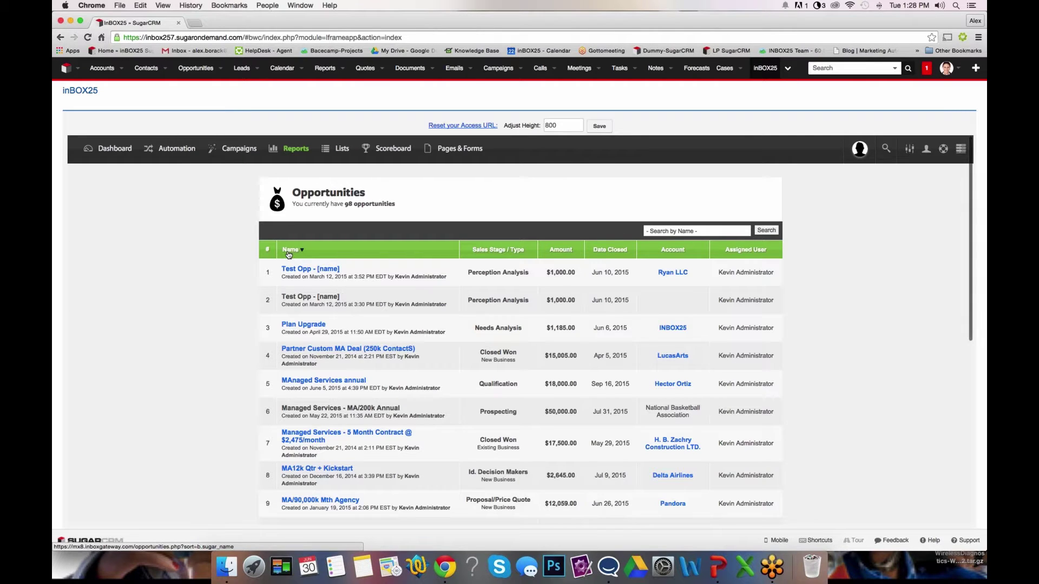
left_click(292, 251)
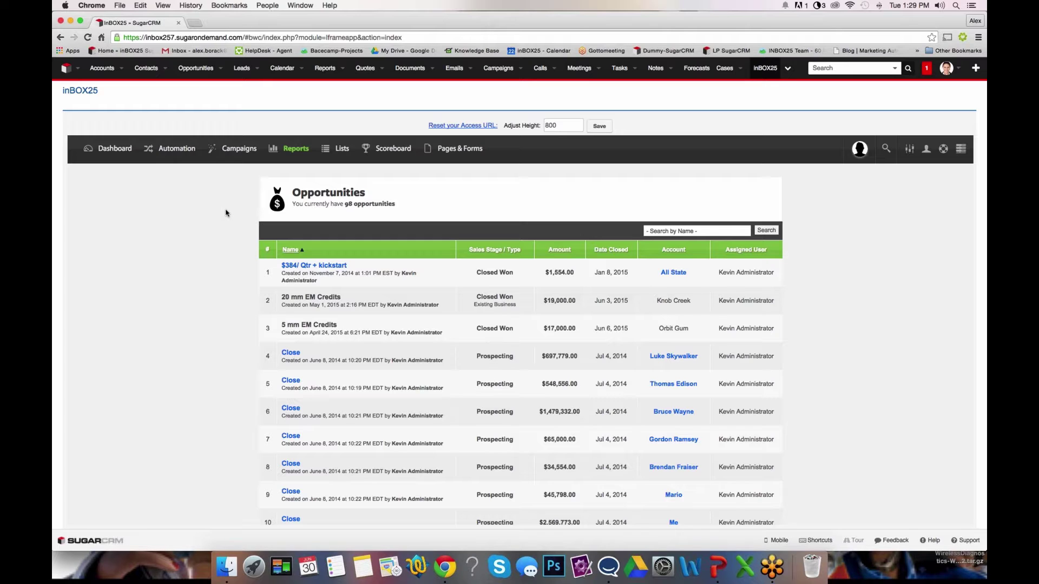
Open the Landing Page Manager to view the visits, conversions and opportunities of the landing pages.
mouse_move(460, 154)
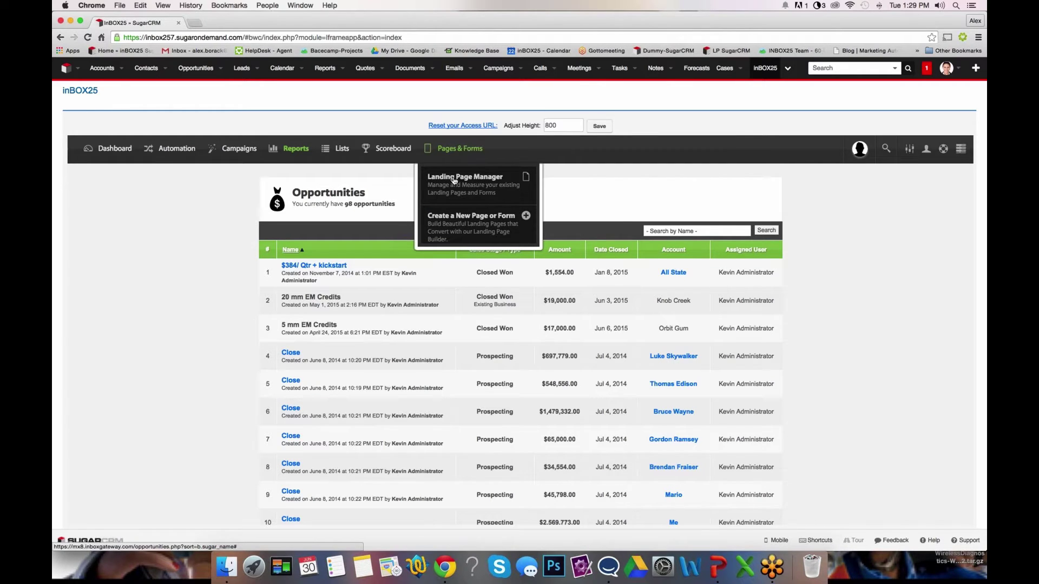
left_click(459, 185)
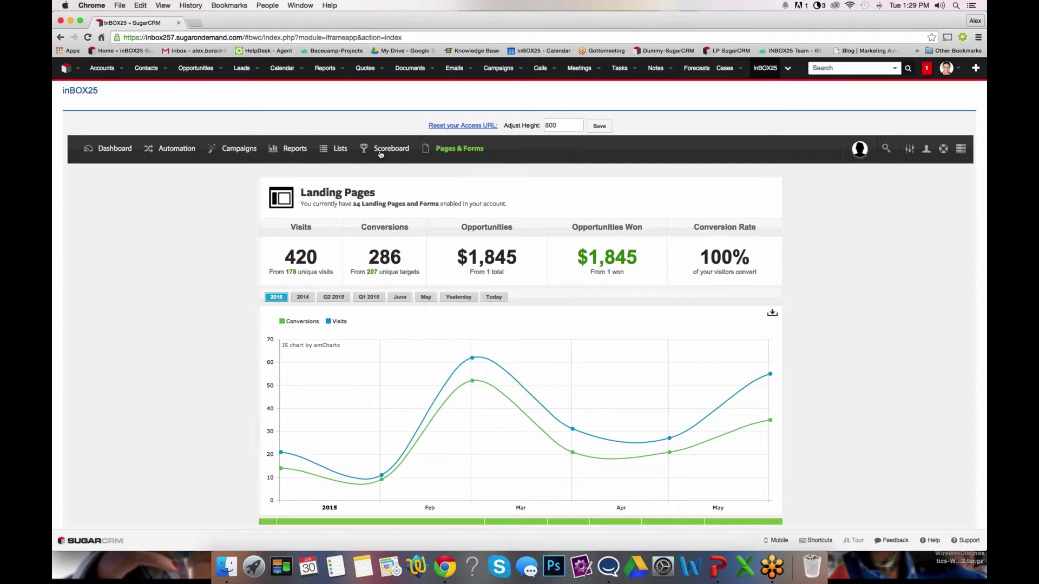
Open the Lifecycle Manager and examine the open opportunities amount above the Funnel Tracker.
mouse_move(381, 154)
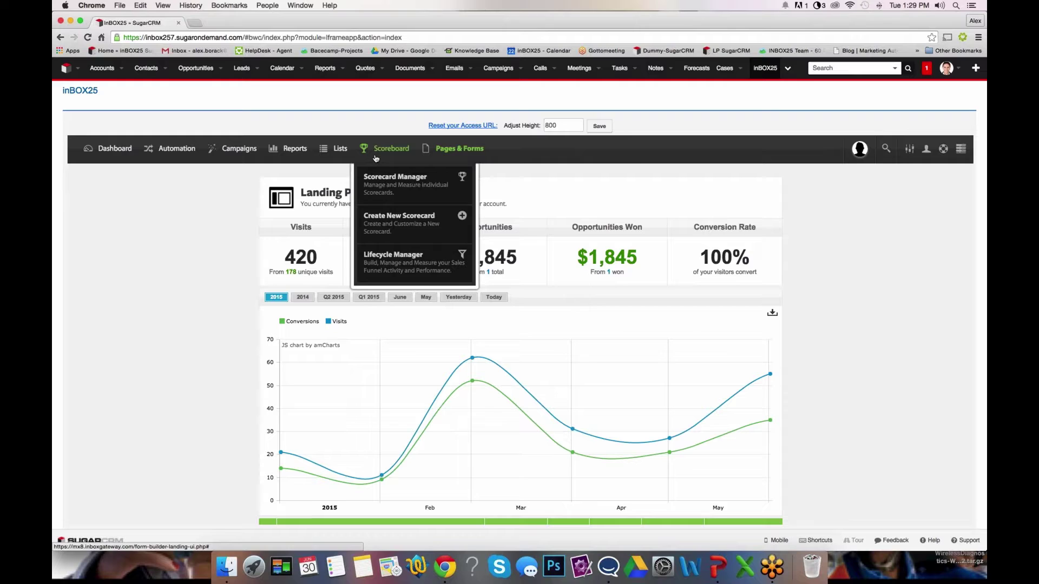
left_click(393, 265)
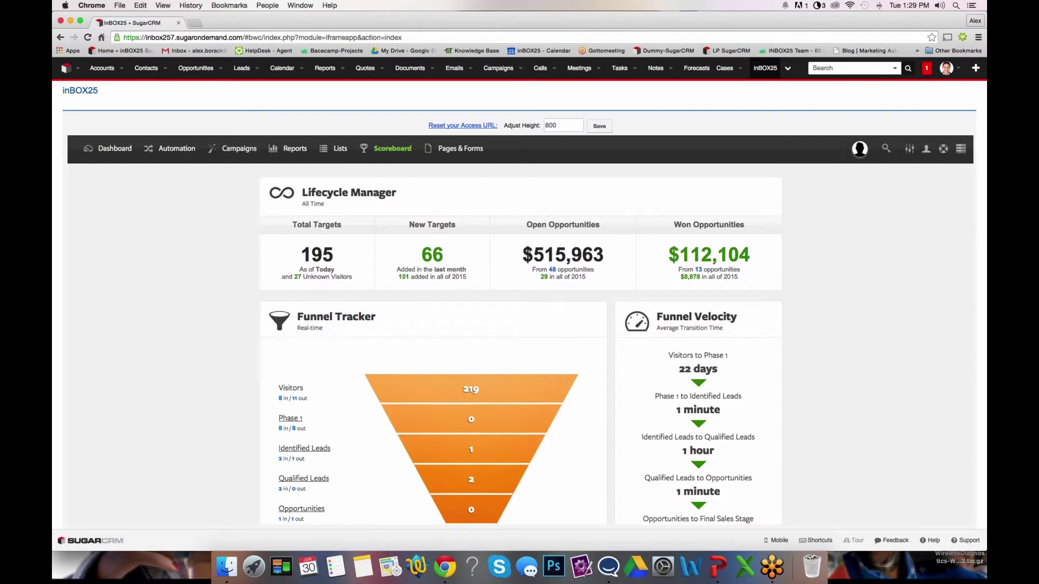
left_click_drag(520, 255, 622, 255)
left_click(622, 255)
Go to the Scorecard Manager and open the paused "Scoring.." scorecard.
left_click(378, 152)
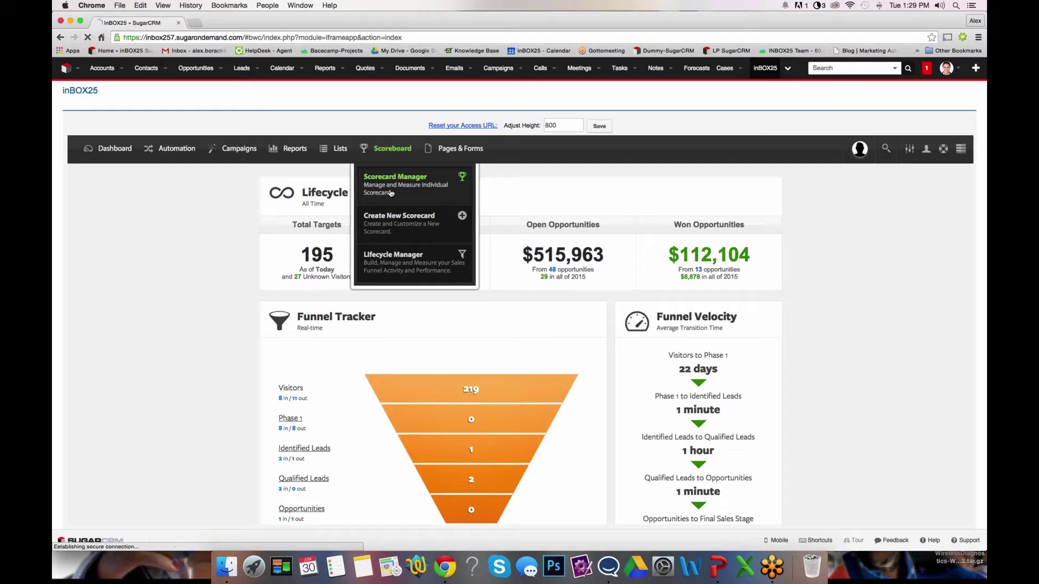
left_click(389, 197)
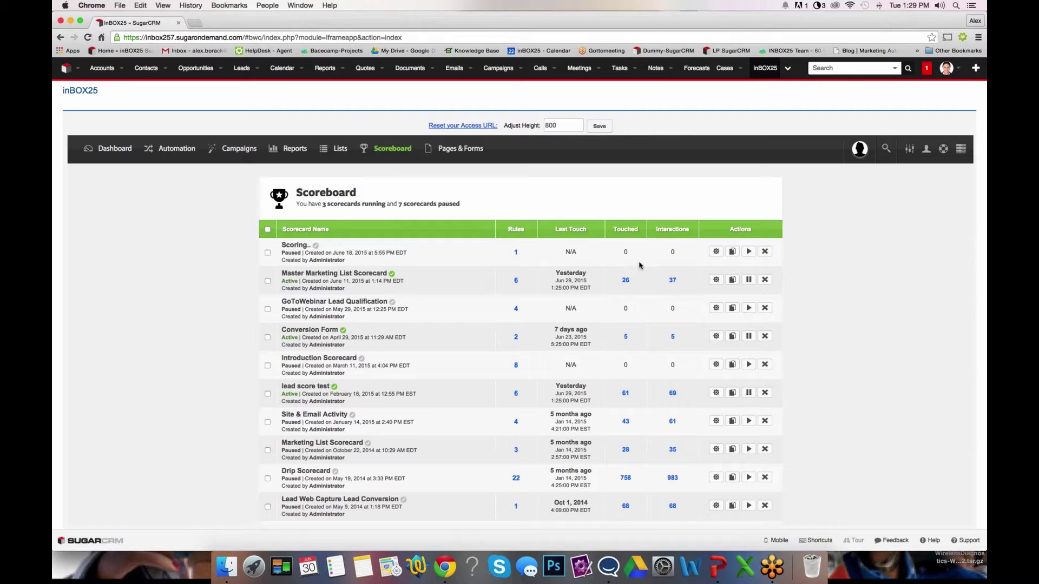
left_click(715, 253)
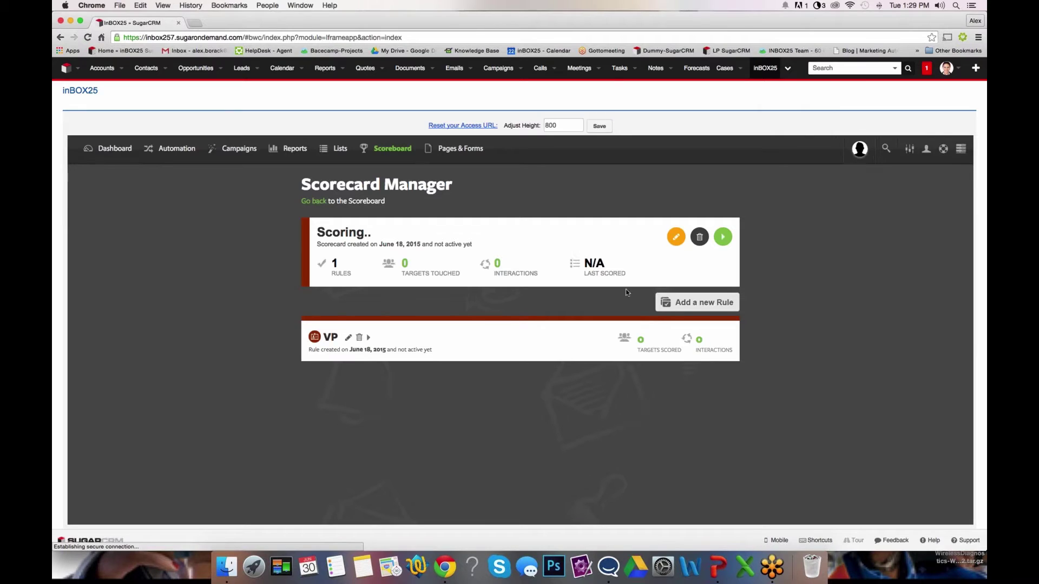
Add and save a Quotes rule named "Quote Valid Until 'x' date" in the "Scoring.." scorecard.
left_click(696, 303)
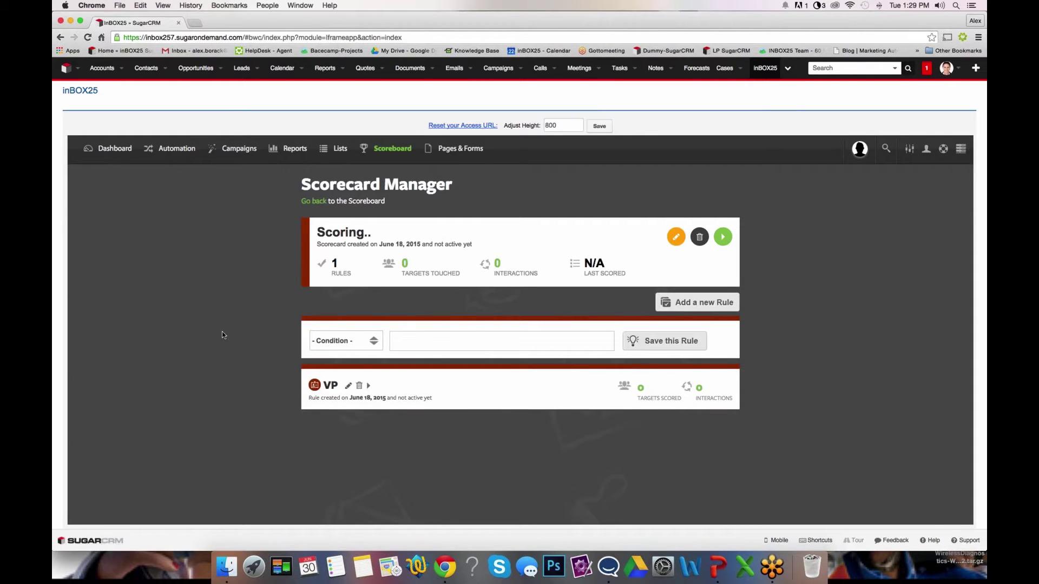
scroll(222, 331, "down", 1)
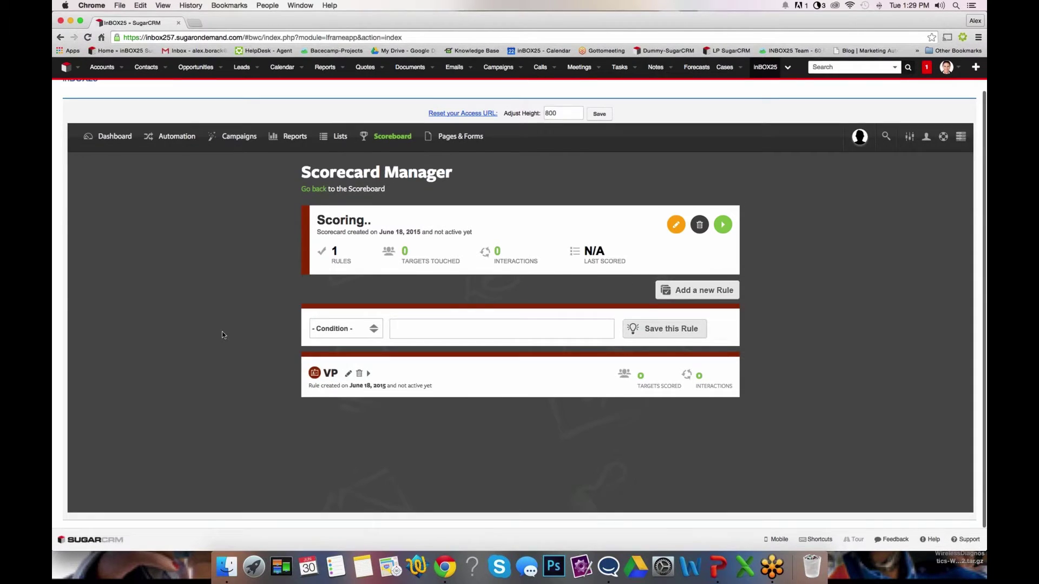
left_click(331, 329)
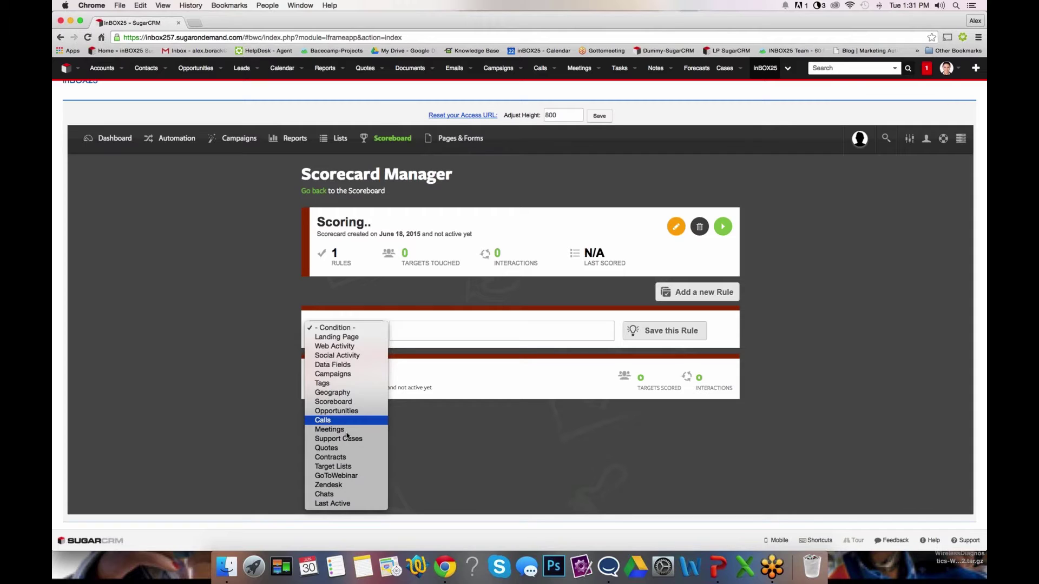
left_click(347, 432)
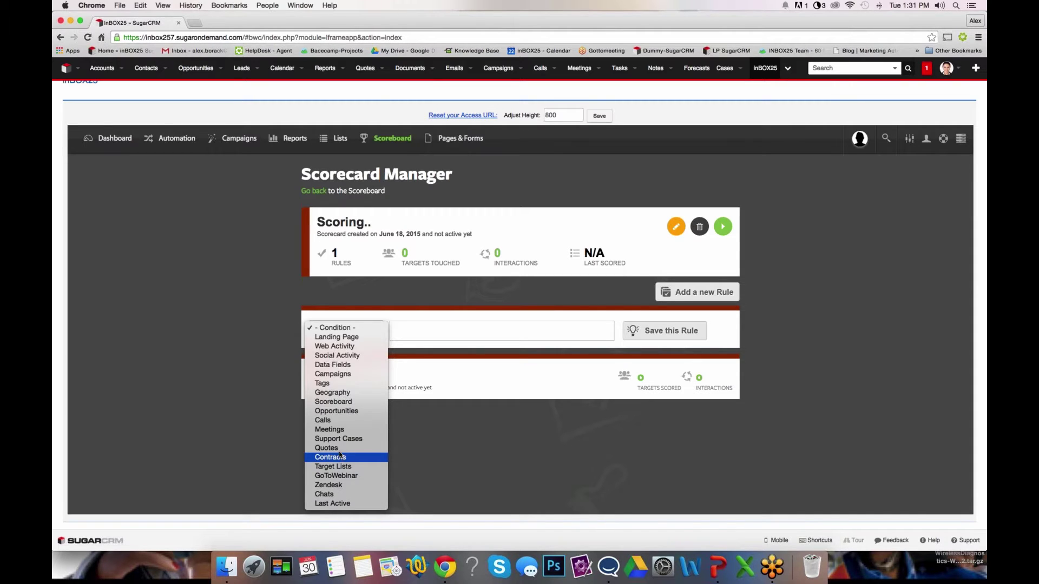
left_click(327, 451)
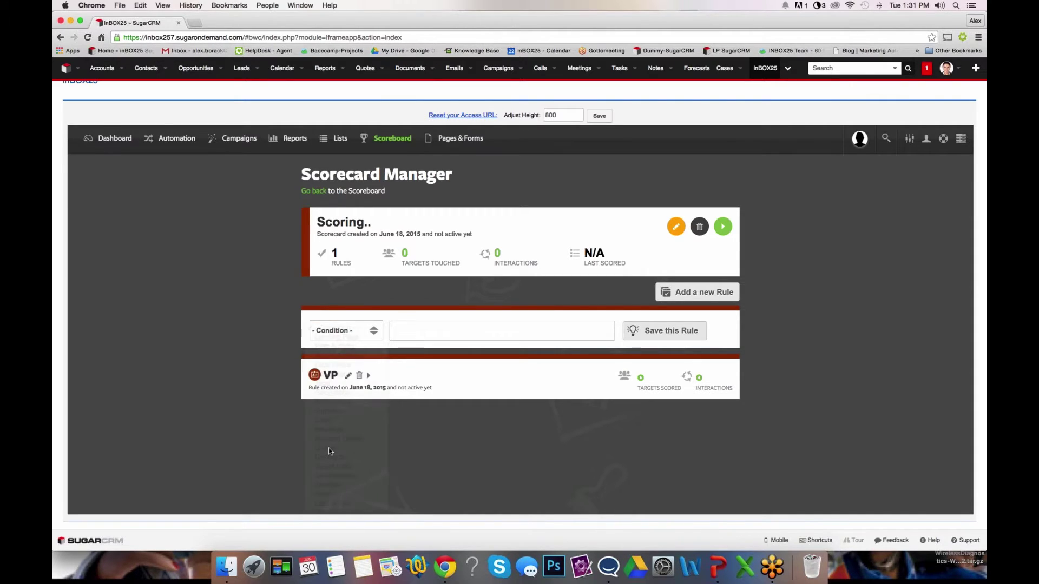
left_click(406, 327)
type("Quote Valid U")
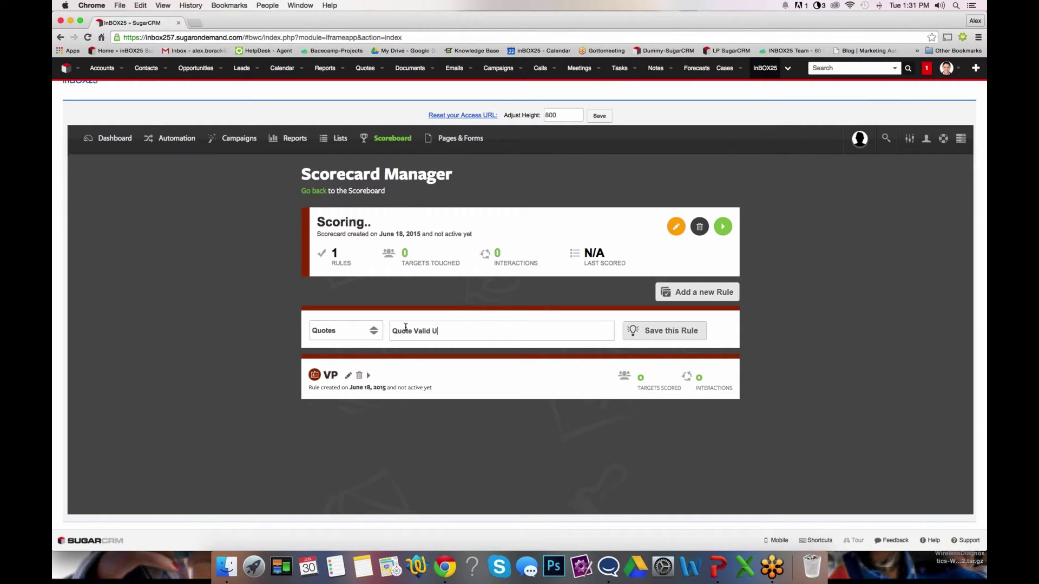
type("ntil 'x' date")
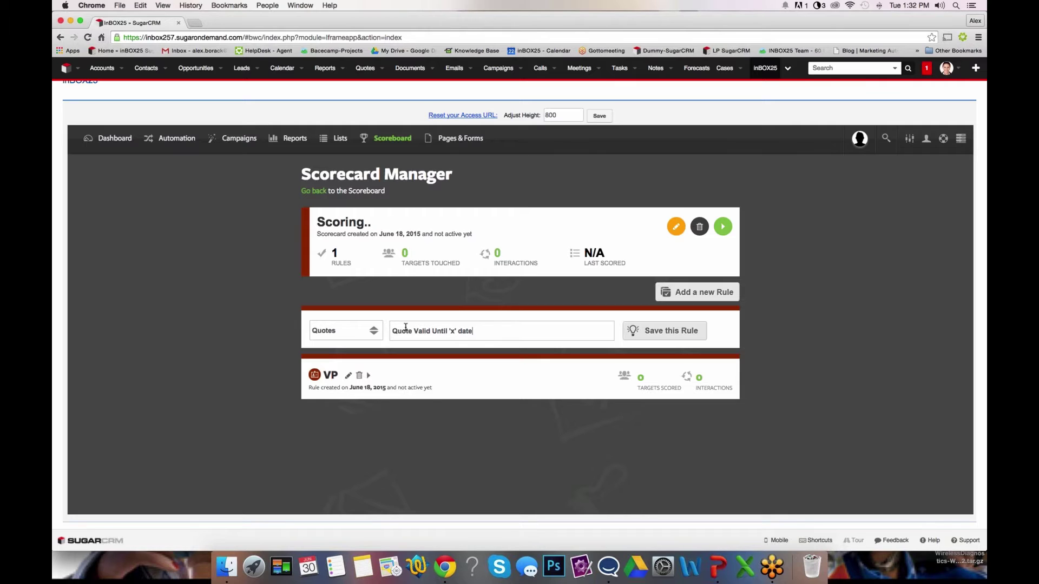
left_click(651, 336)
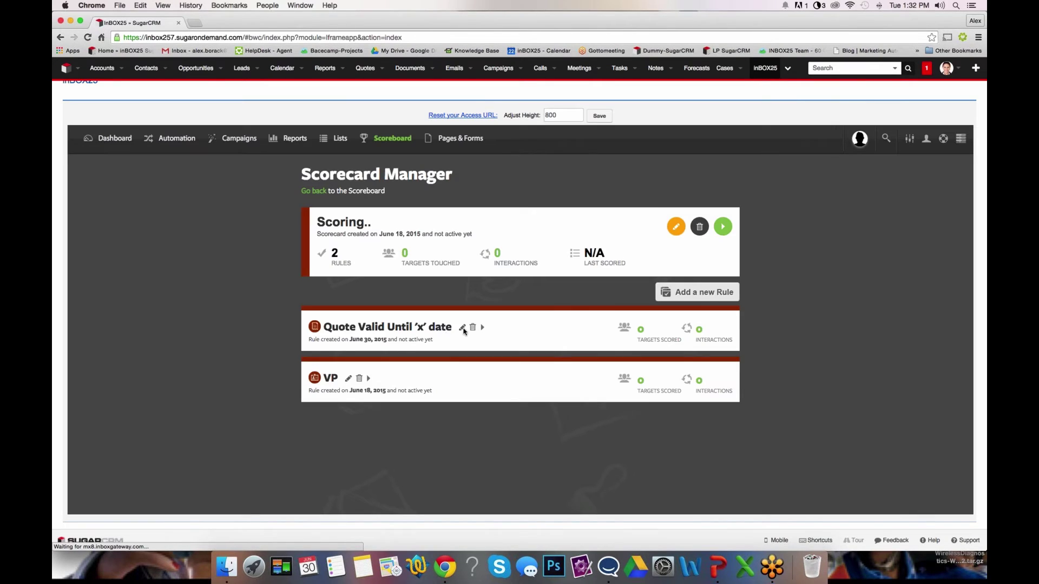
Add a Valid Until Date/Time condition with the date 06/30/2015 to the "Quote Valid Until 'x' date" rule.
left_click(463, 326)
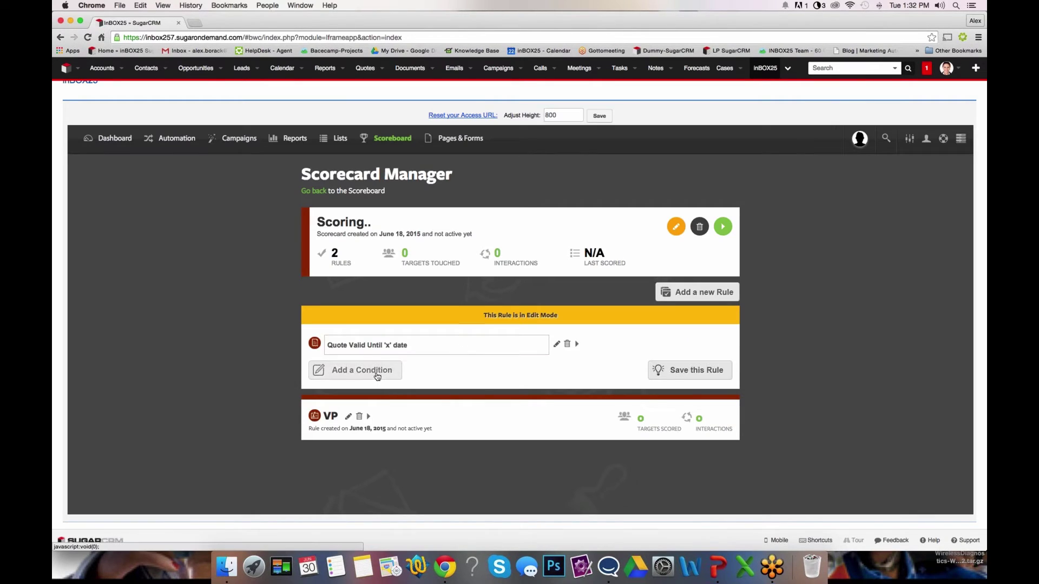
left_click(377, 373)
left_click(381, 395)
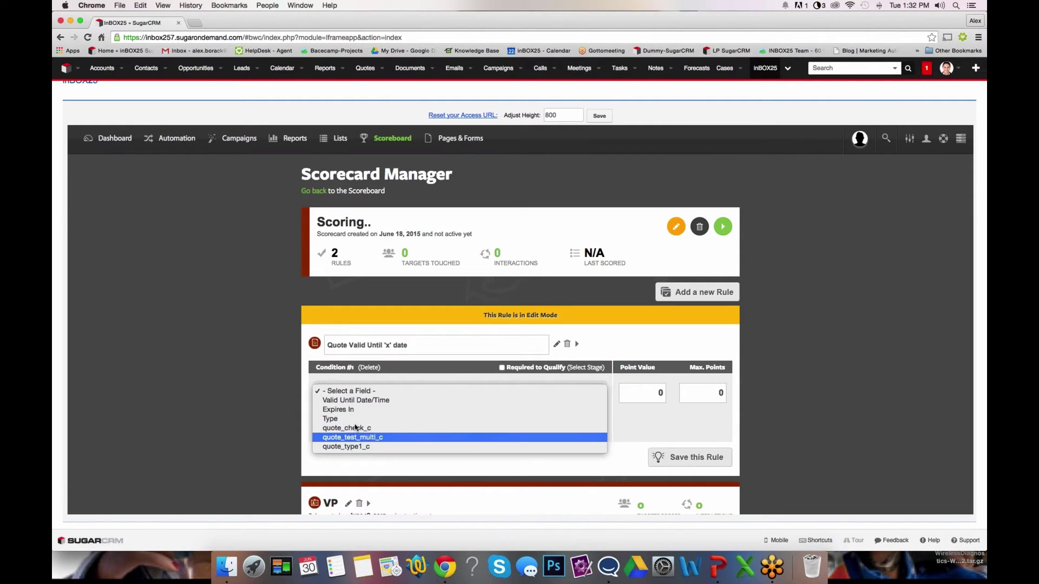
left_click(360, 400)
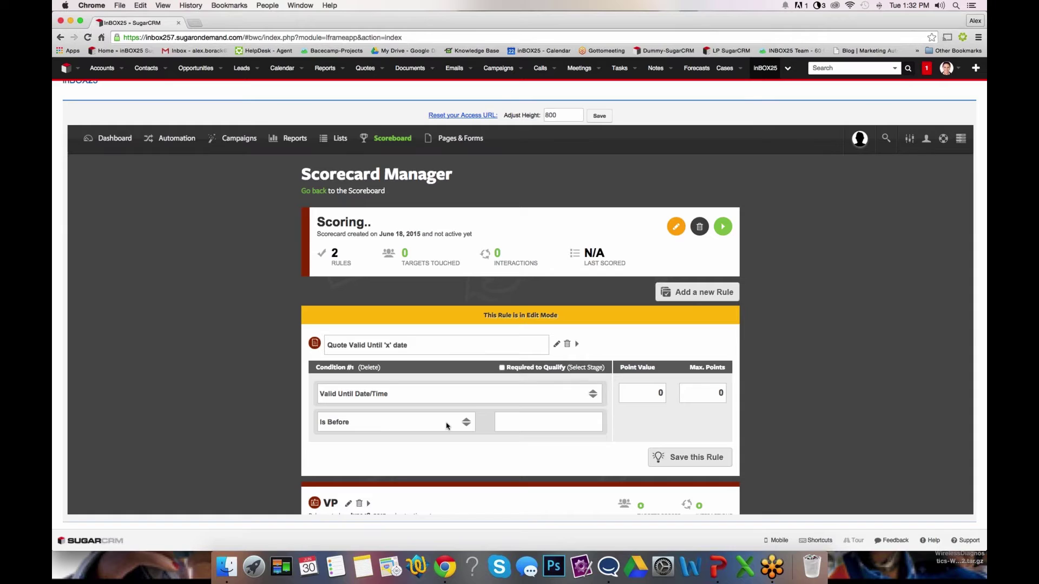
left_click(413, 422)
left_click(413, 427)
left_click(533, 424)
type("06/30/2015")
Set the condition's point value and maximum points to -10 and save the rule.
double_click(667, 390)
type("-10")
key("Tab")
type("-10")
left_click(673, 459)
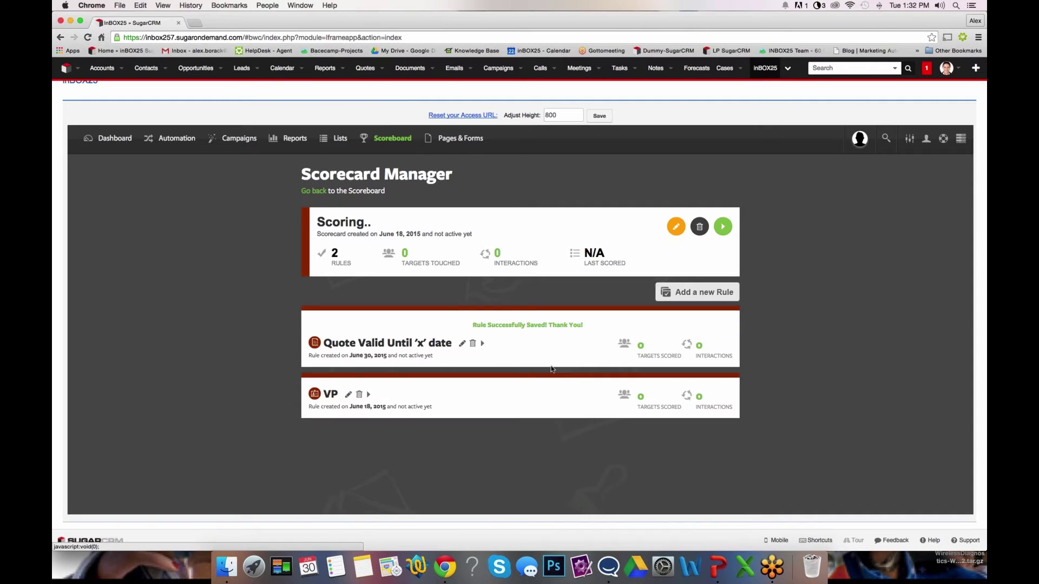
Activate the "Quote Valid Until 'x' date" rule and start the "Scoring.." scorecard.
left_click(483, 346)
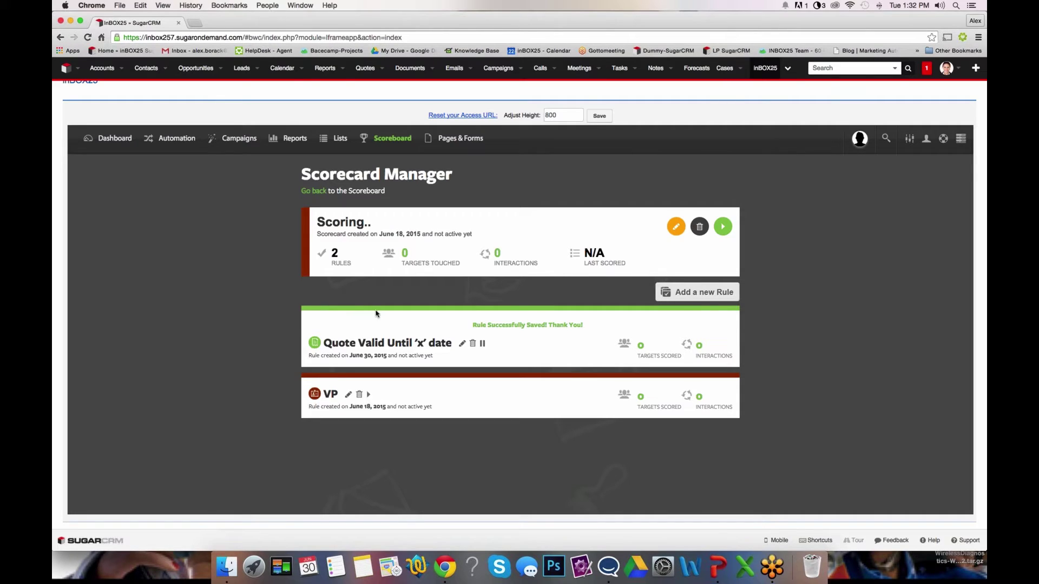
left_click(723, 227)
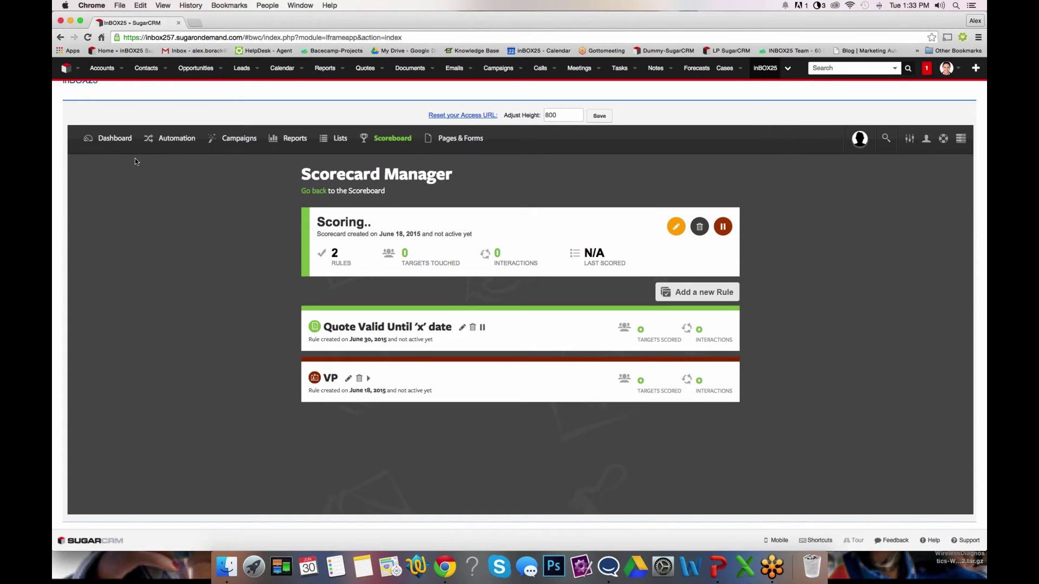
Open the SugarCRM Dashboard and examine the connection status and each module's sync details down to SyncScore.
left_click(113, 138)
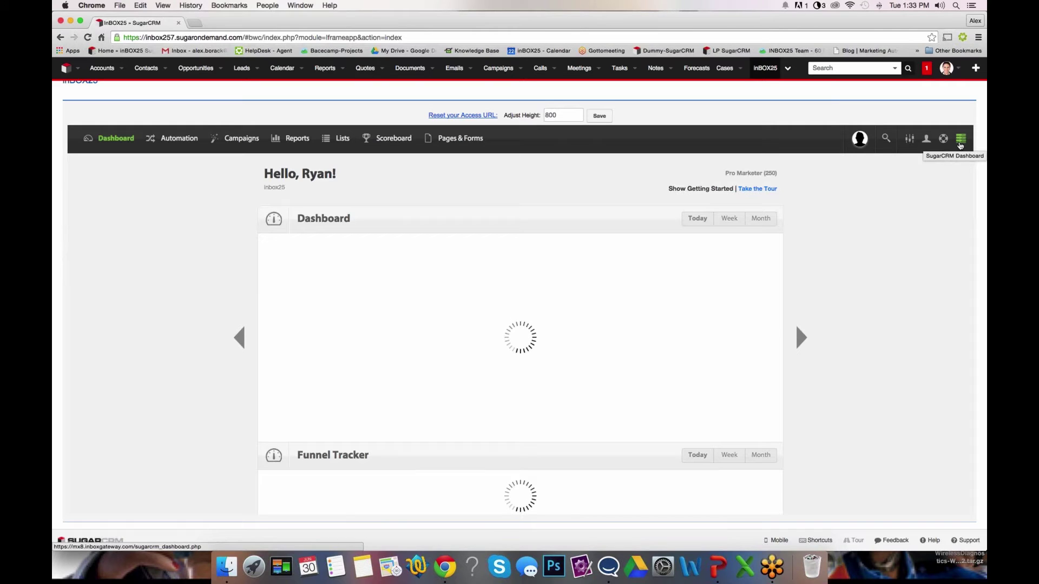
left_click(960, 142)
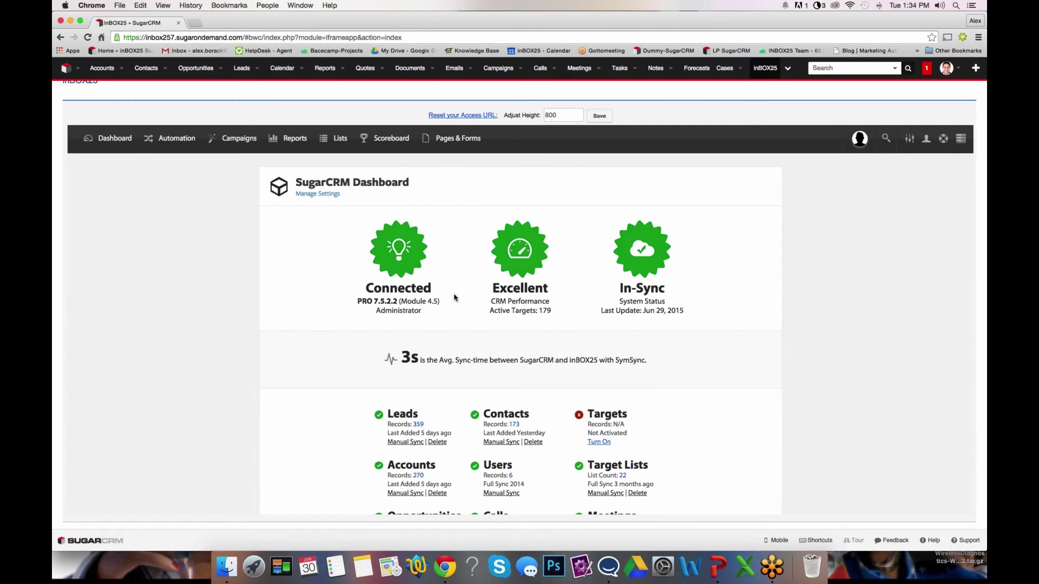
scroll(455, 298, "down", 1)
scroll(454, 298, "down", 2)
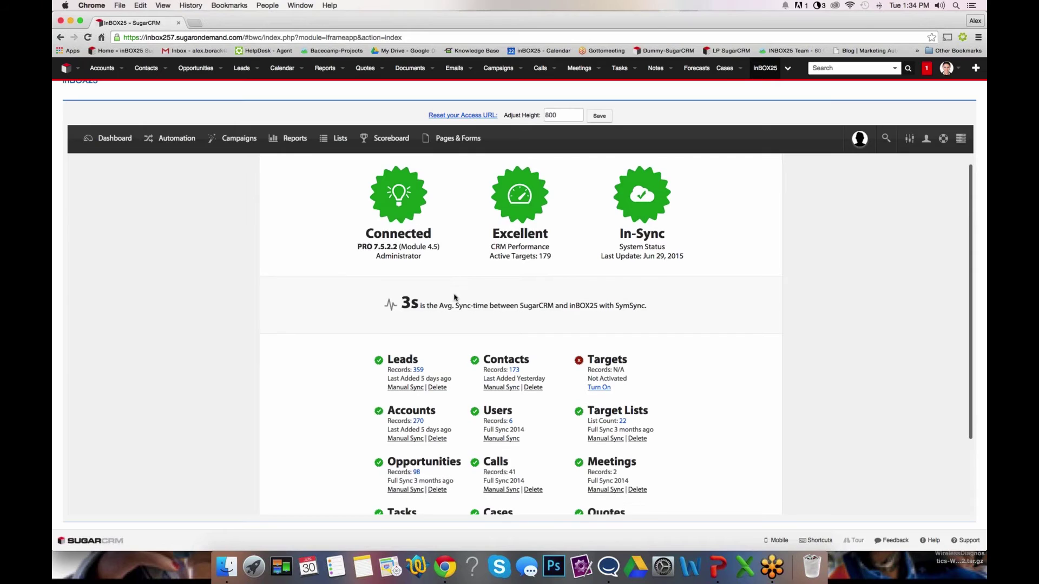
scroll(455, 296, "down", 2)
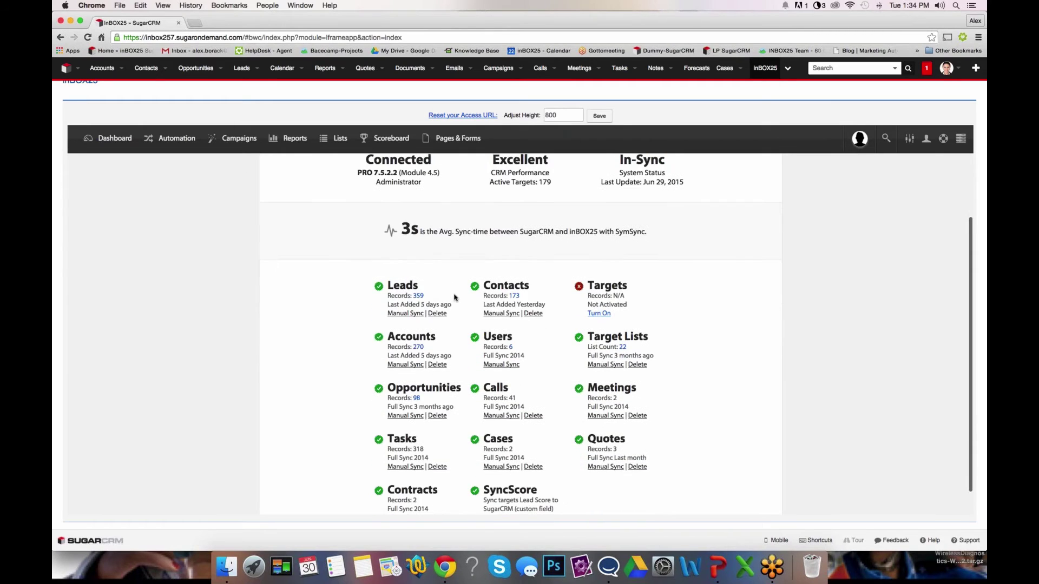
scroll(455, 297, "down", 1)
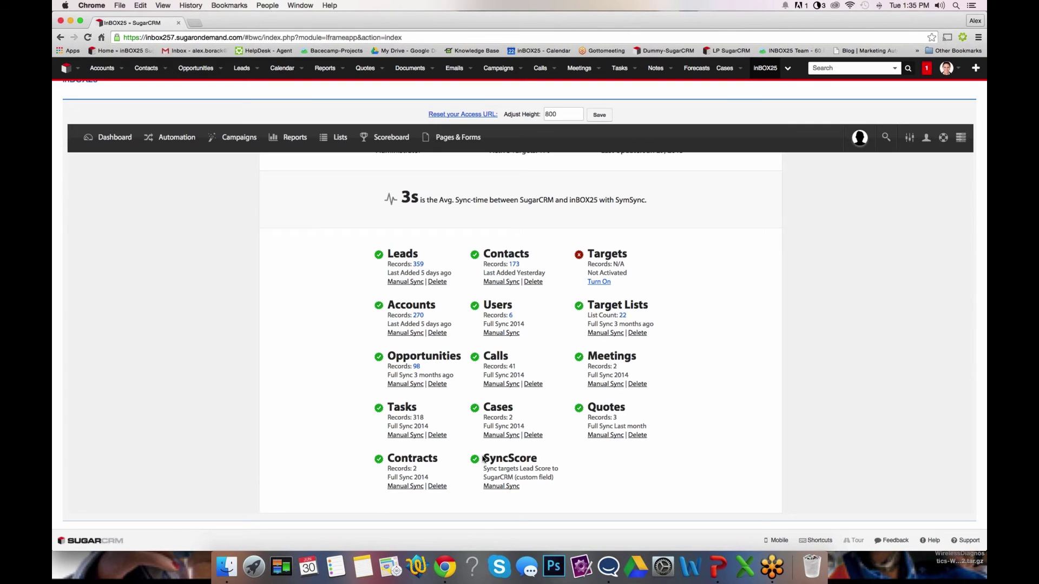
left_click_drag(483, 457, 541, 459)
left_click(543, 460)
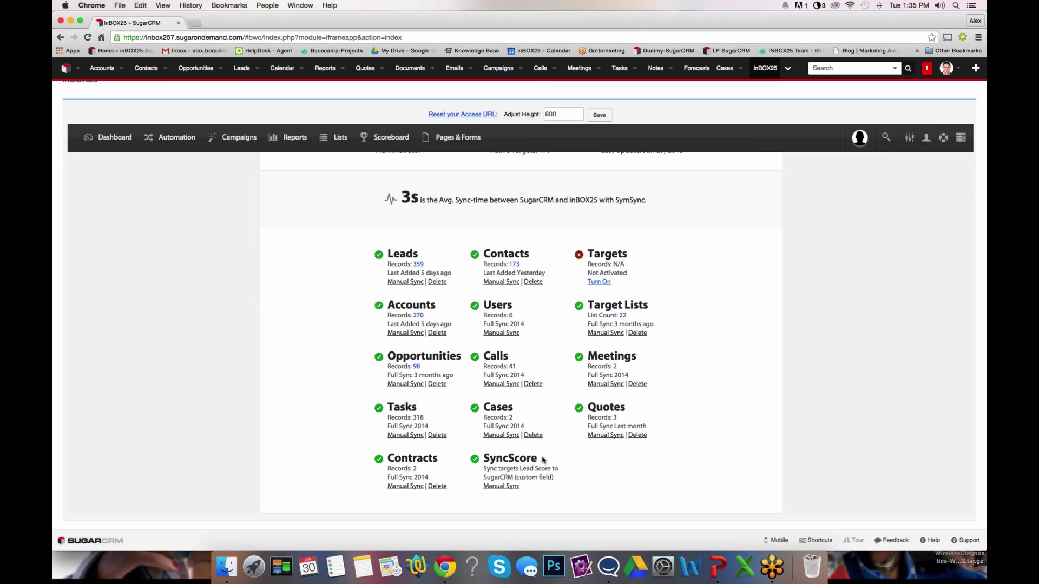